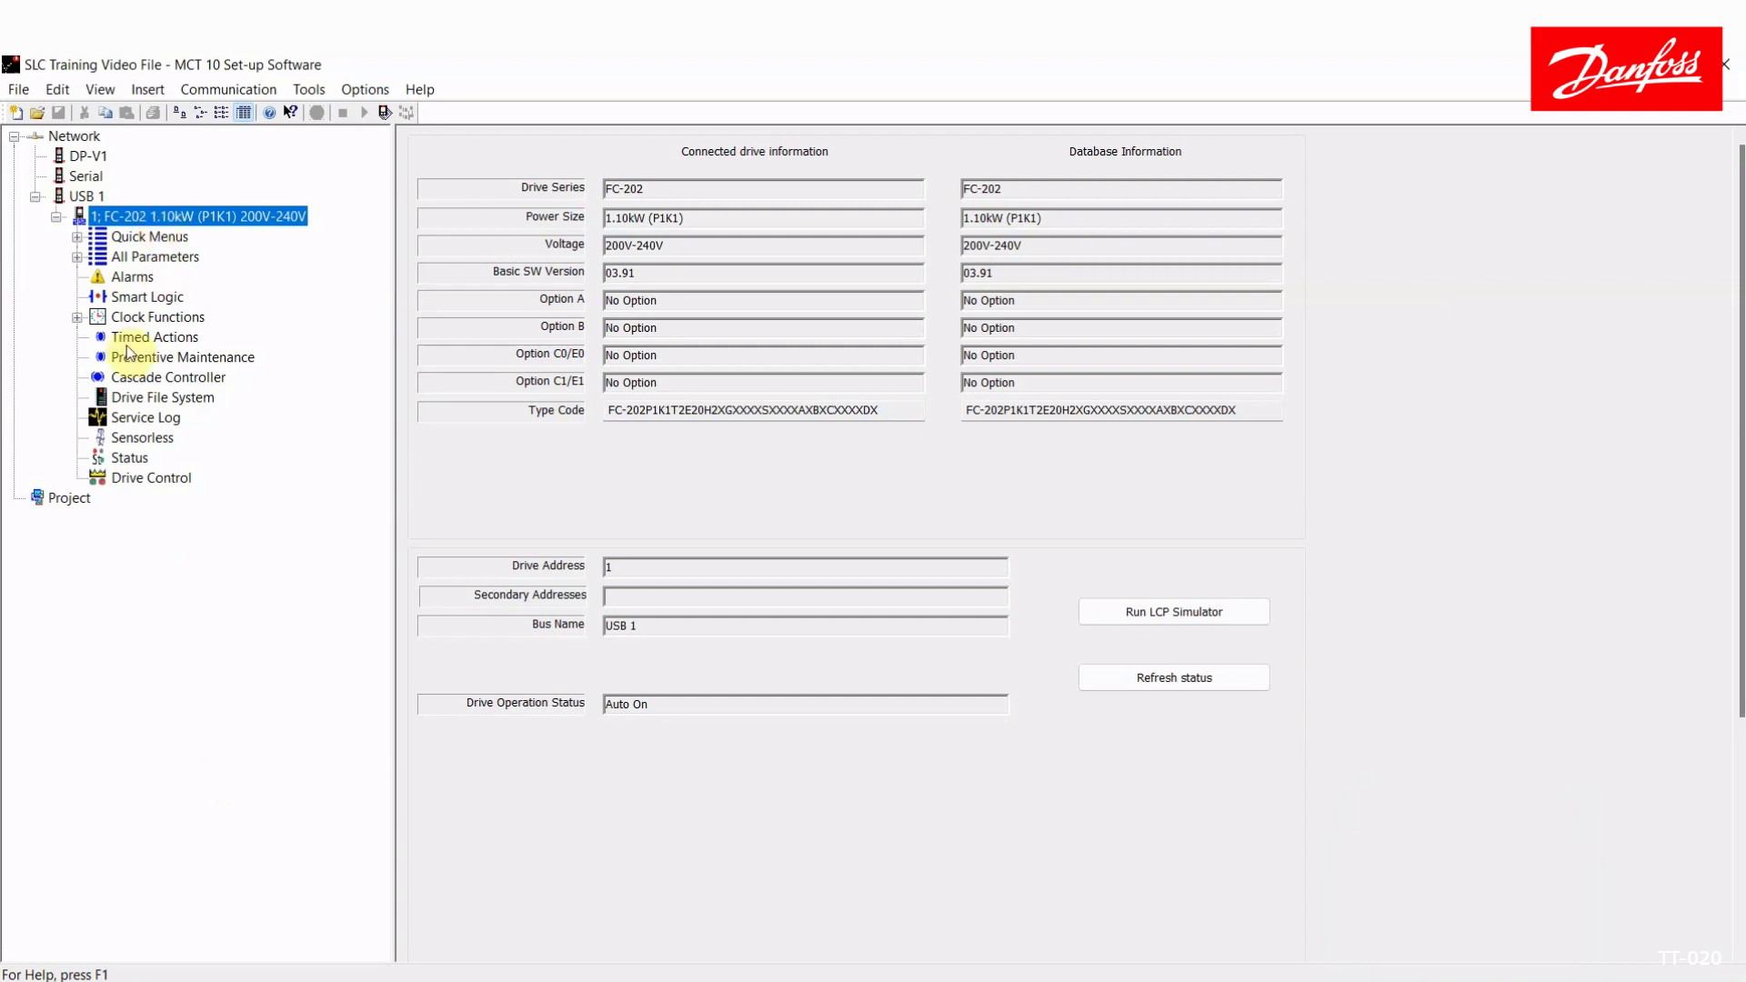
Step: Expand All Parameters and the 13-** Smart Logic group to list its subgroups
left_click(78, 256)
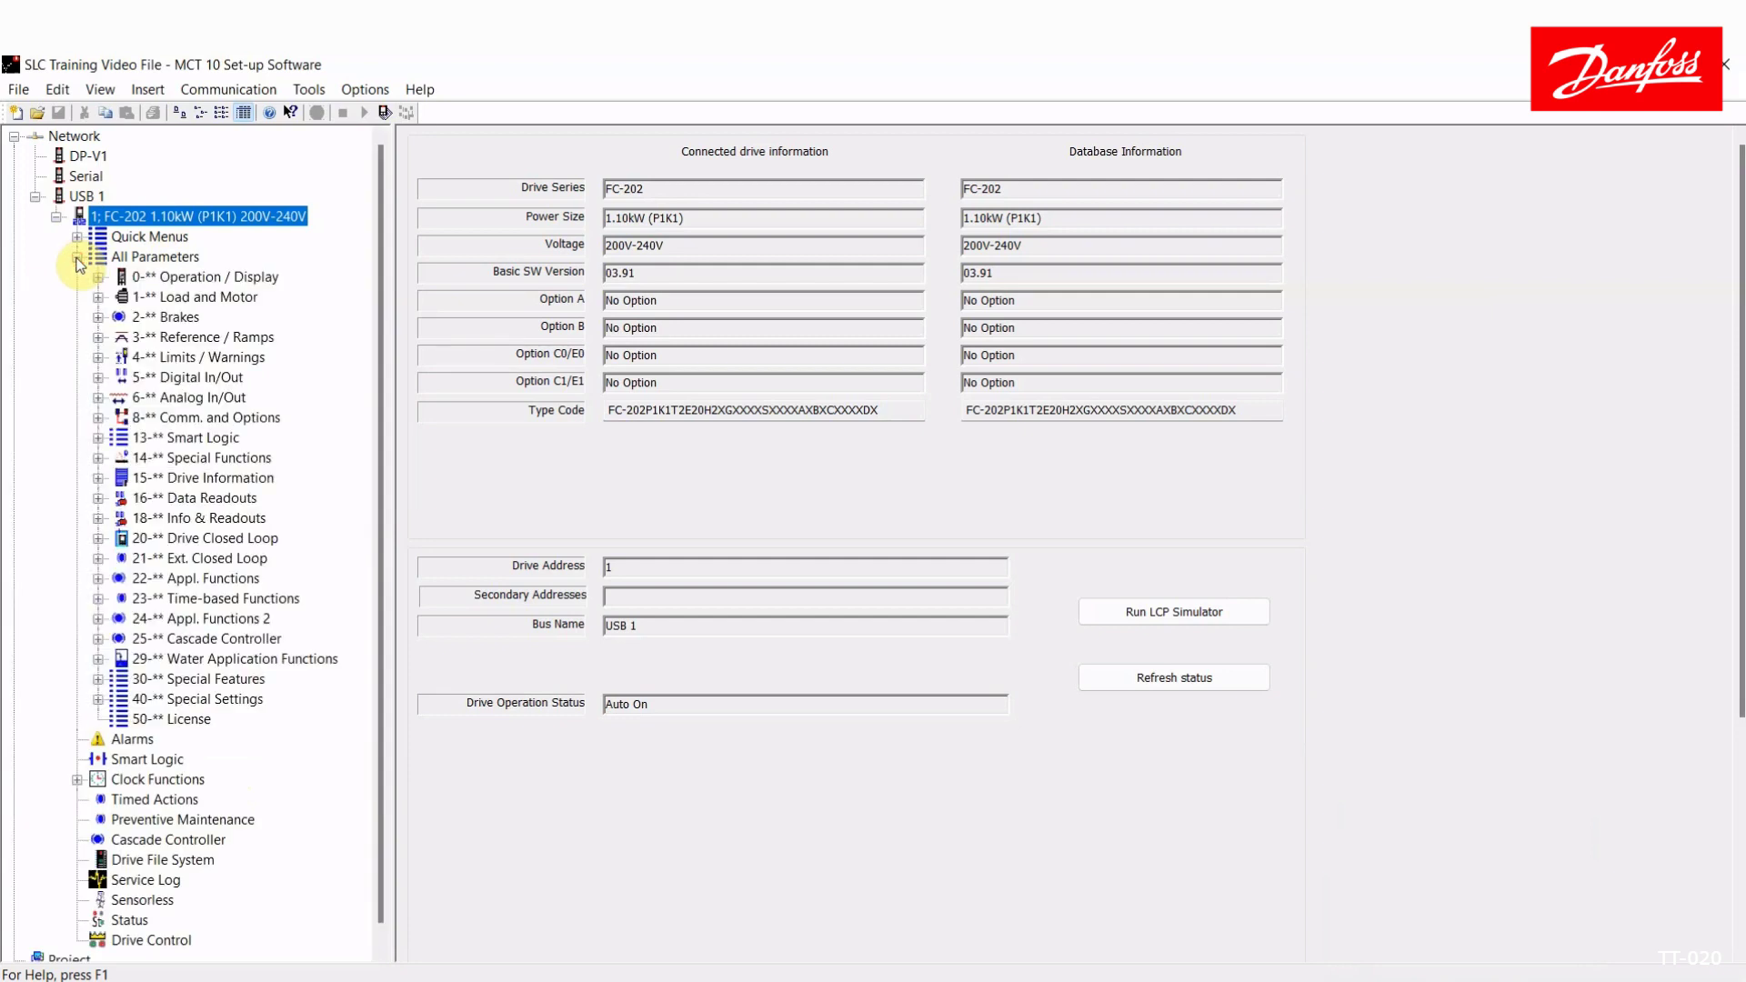
left_click(97, 438)
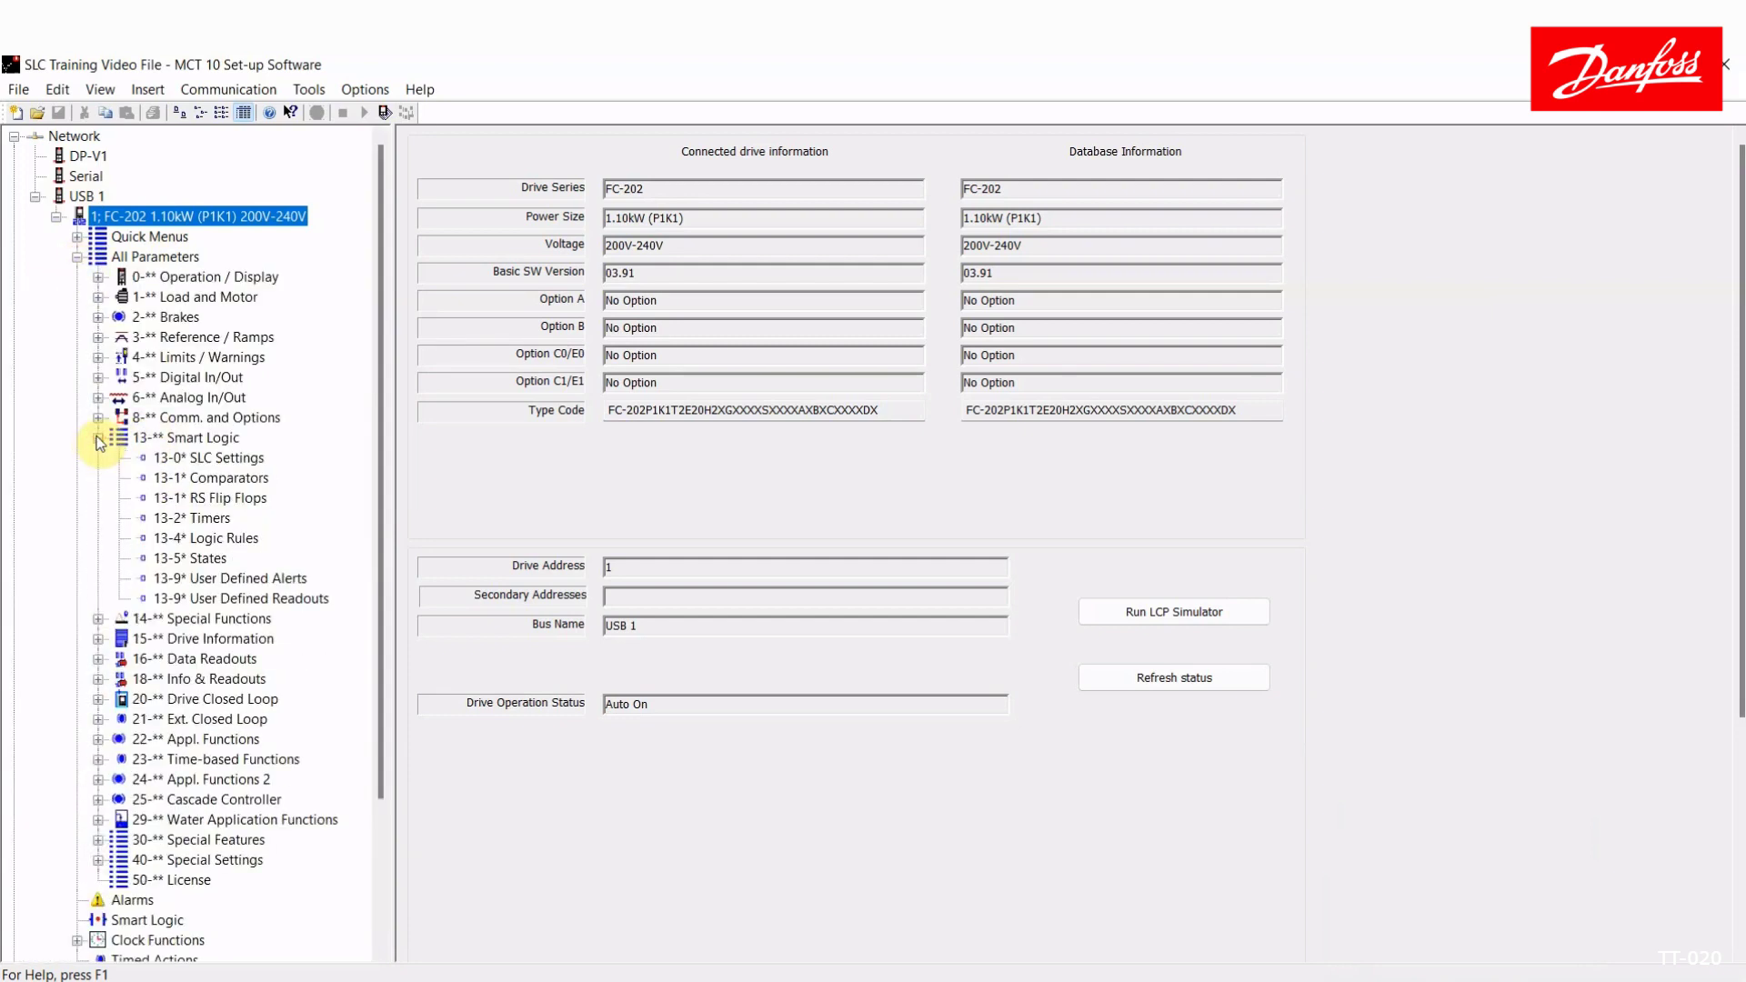
left_click(210, 459)
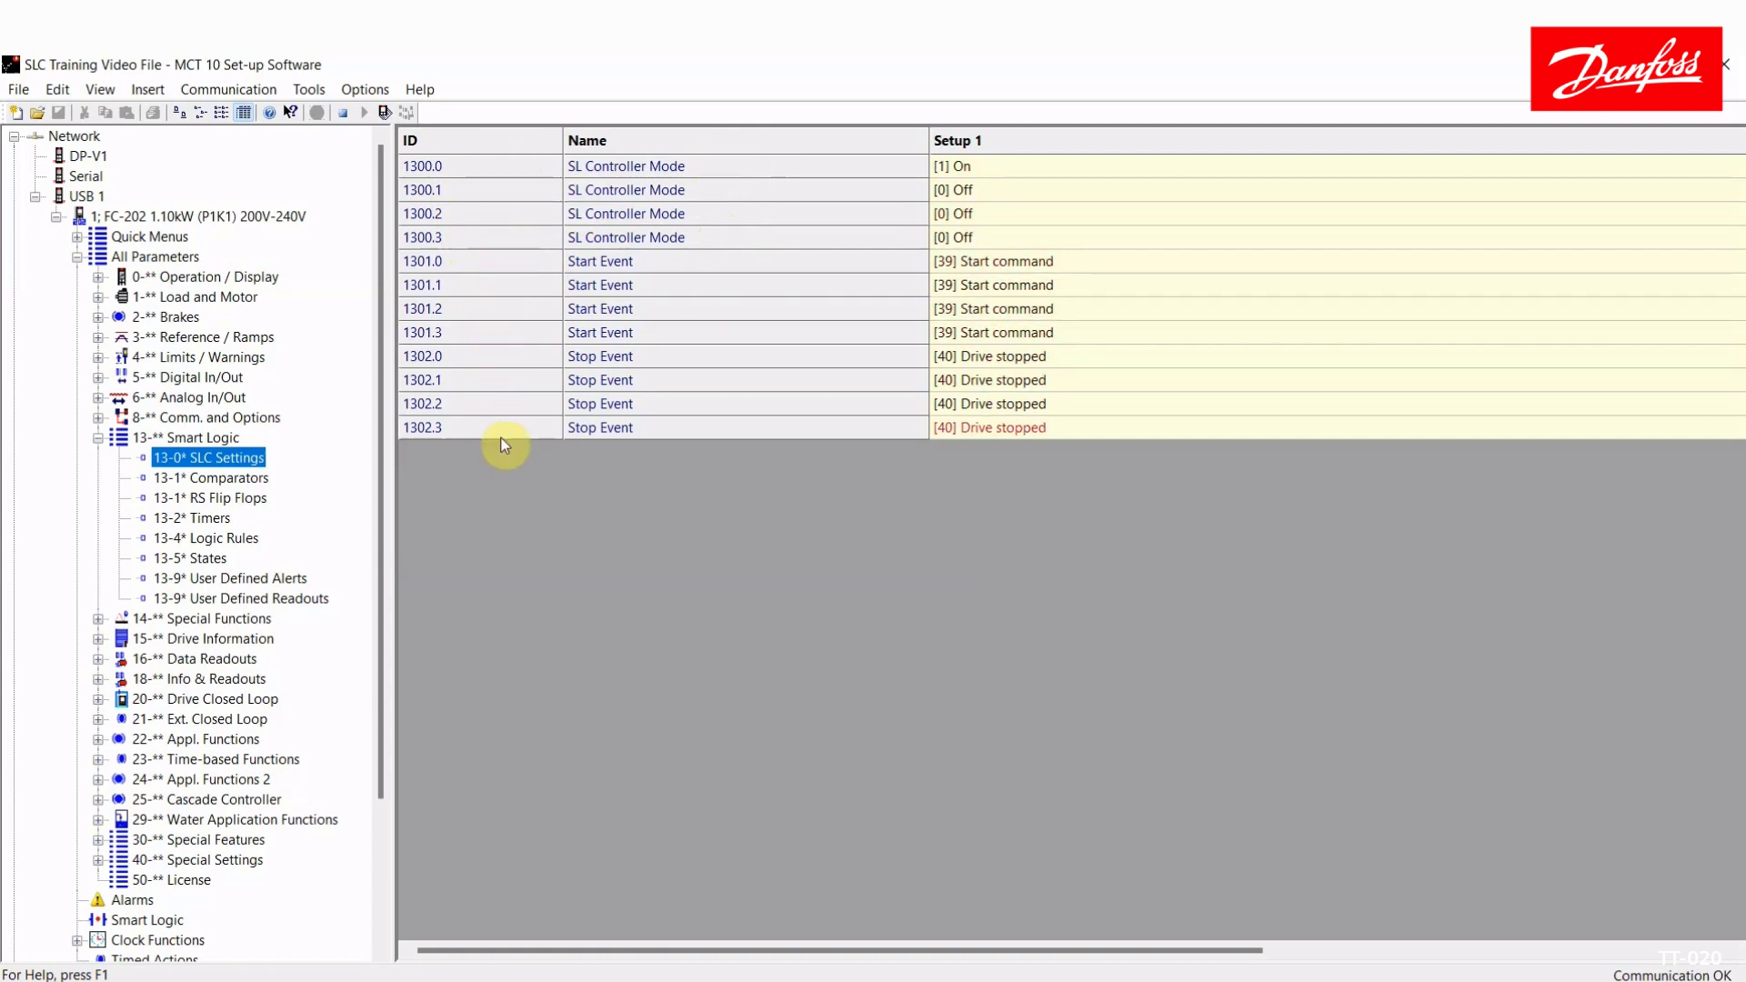
left_click(877, 511)
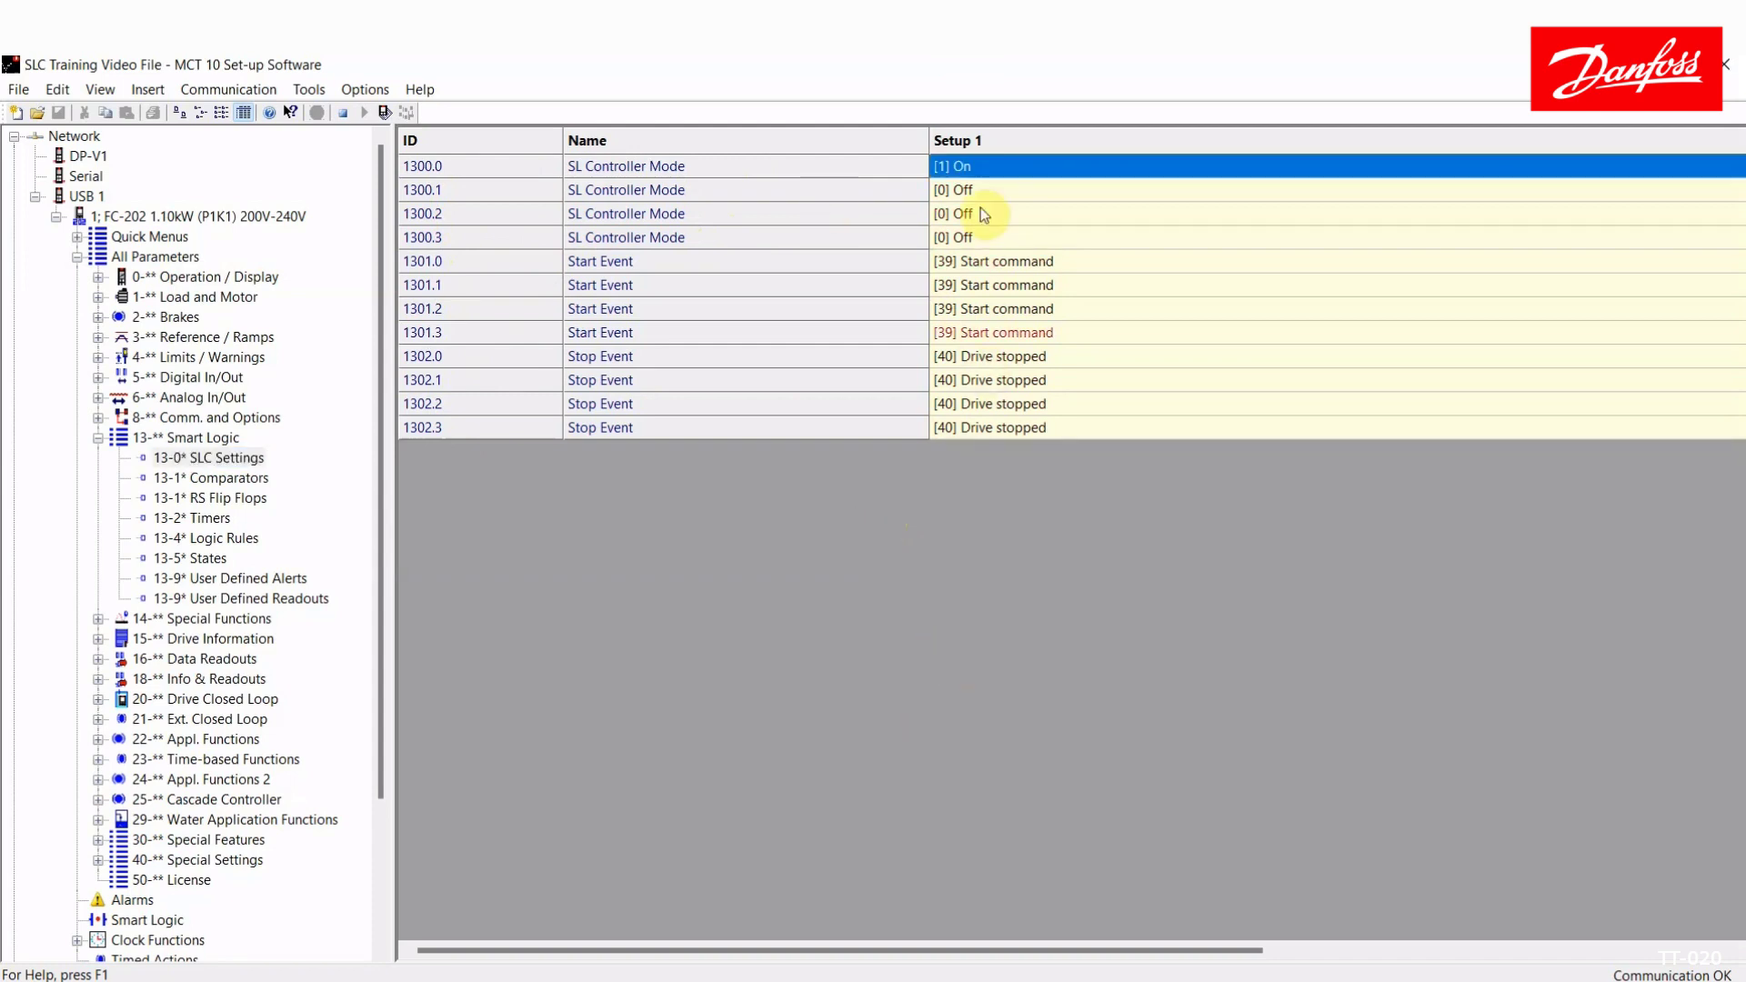
left_click(876, 169)
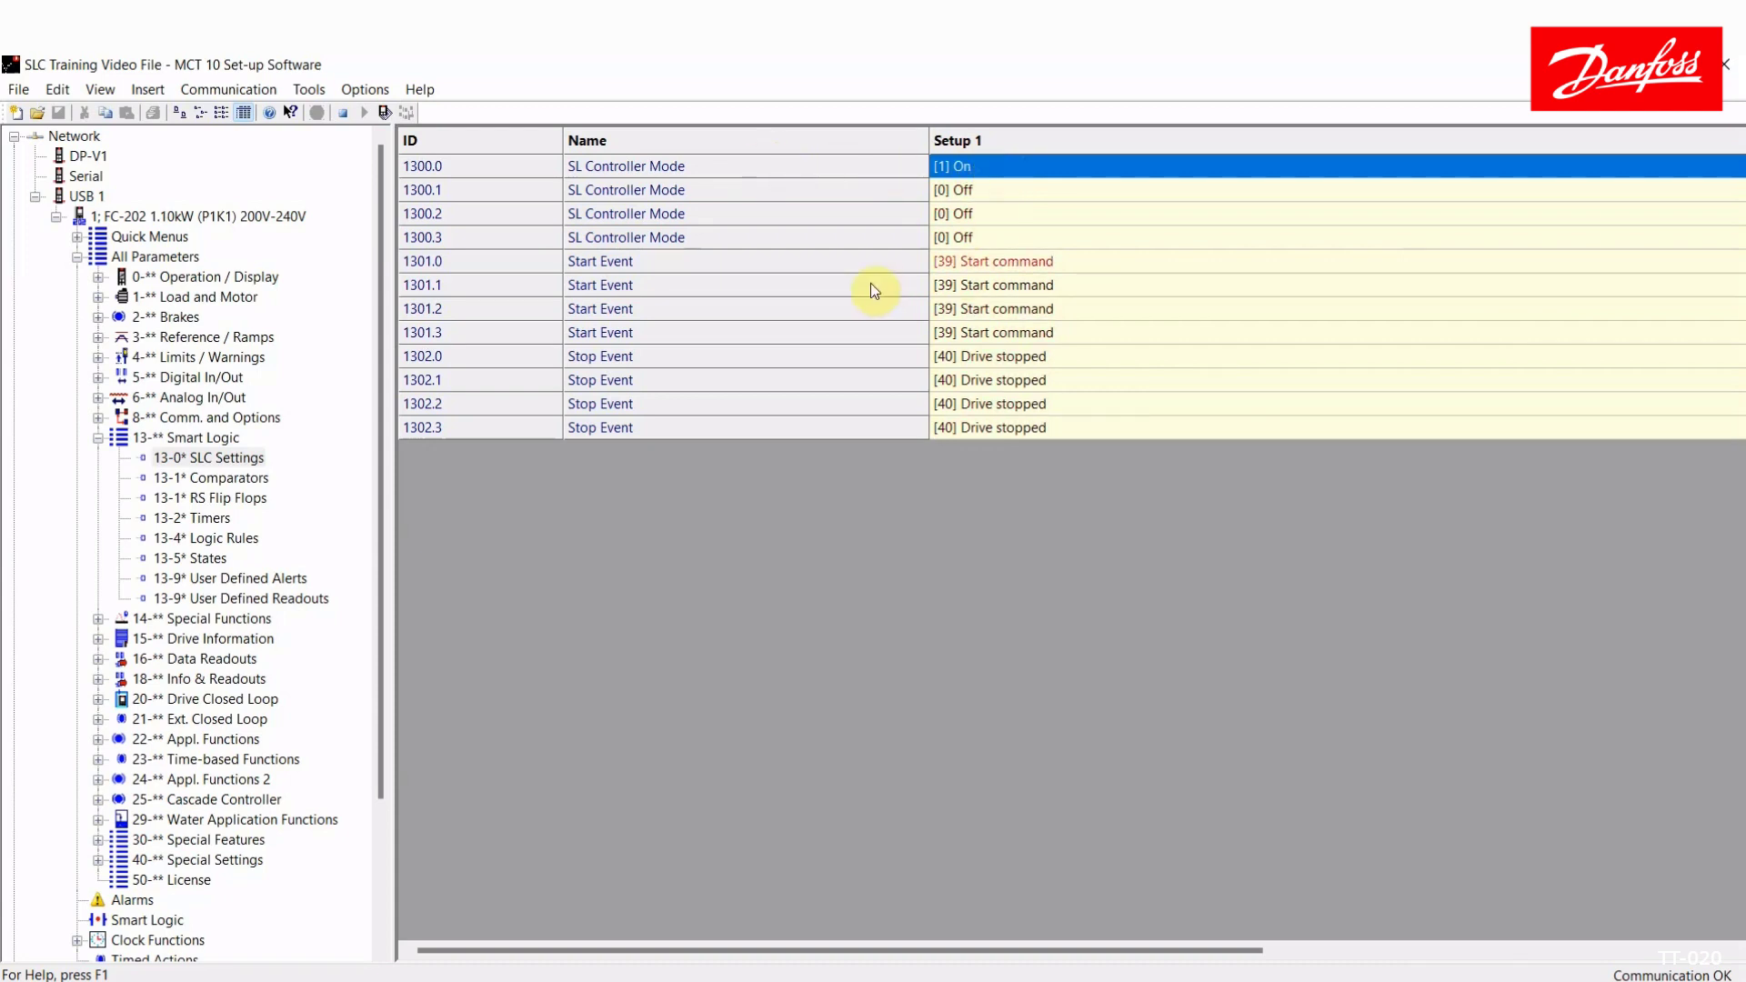
left_click(881, 355)
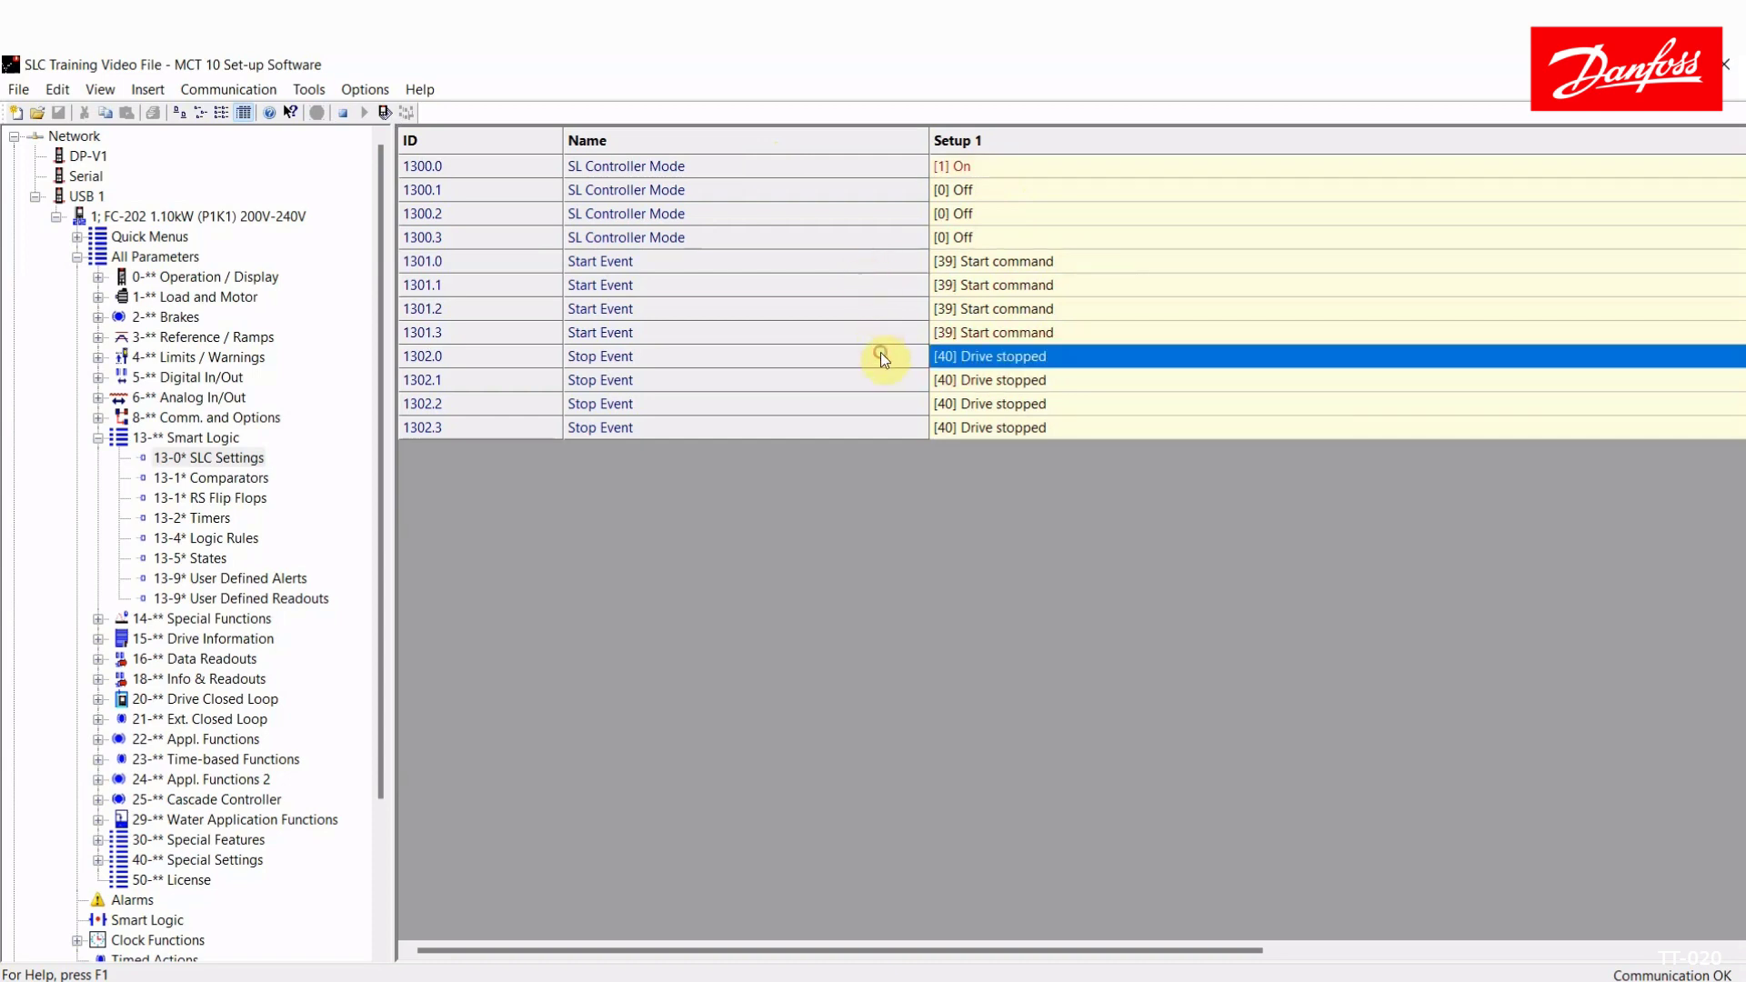
left_click(1101, 264)
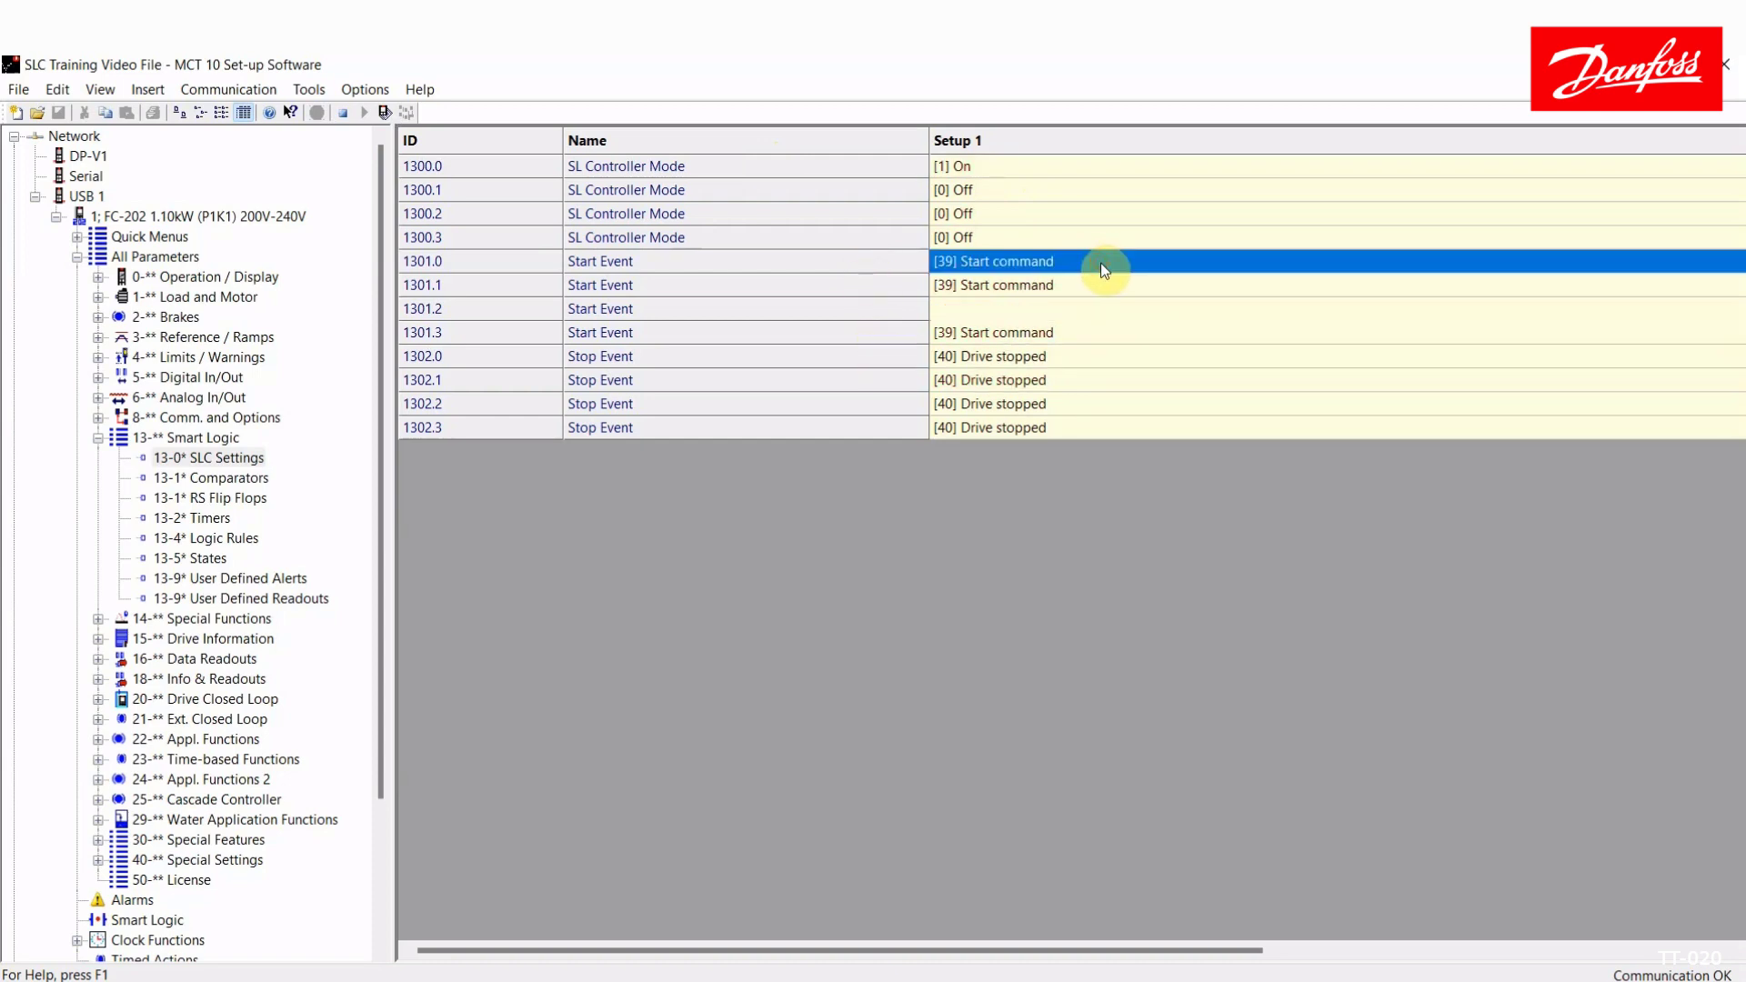
left_click(1072, 354)
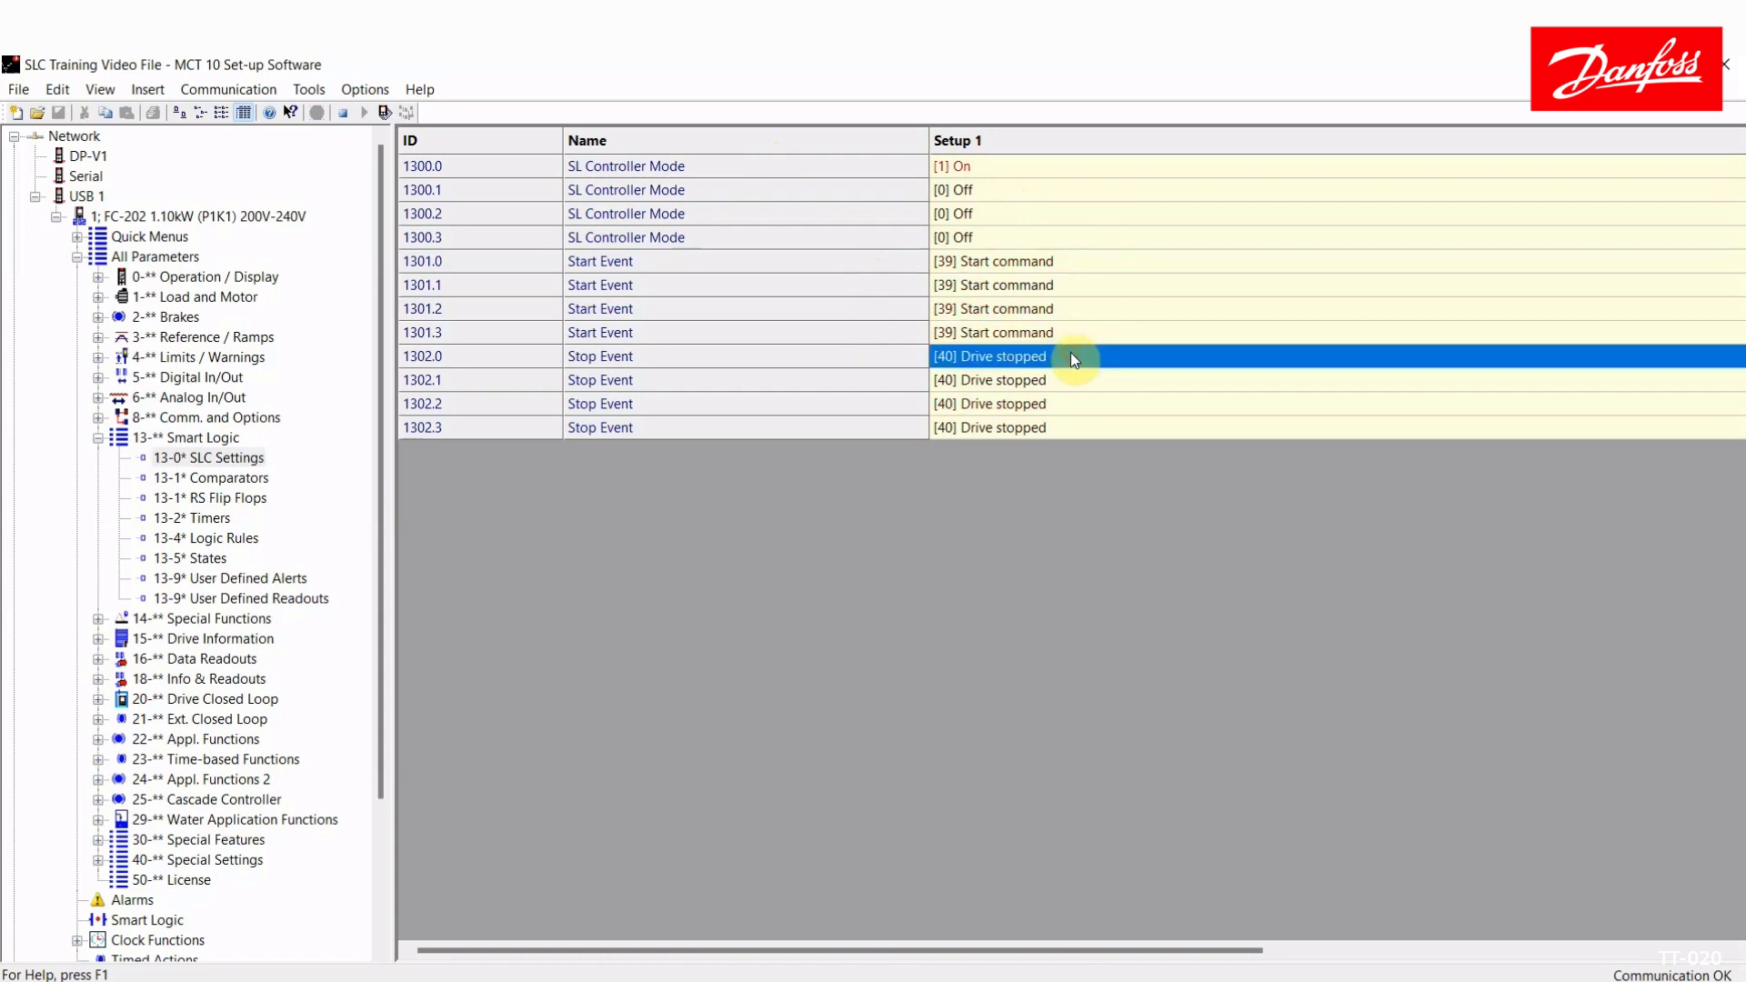
left_click(1064, 263)
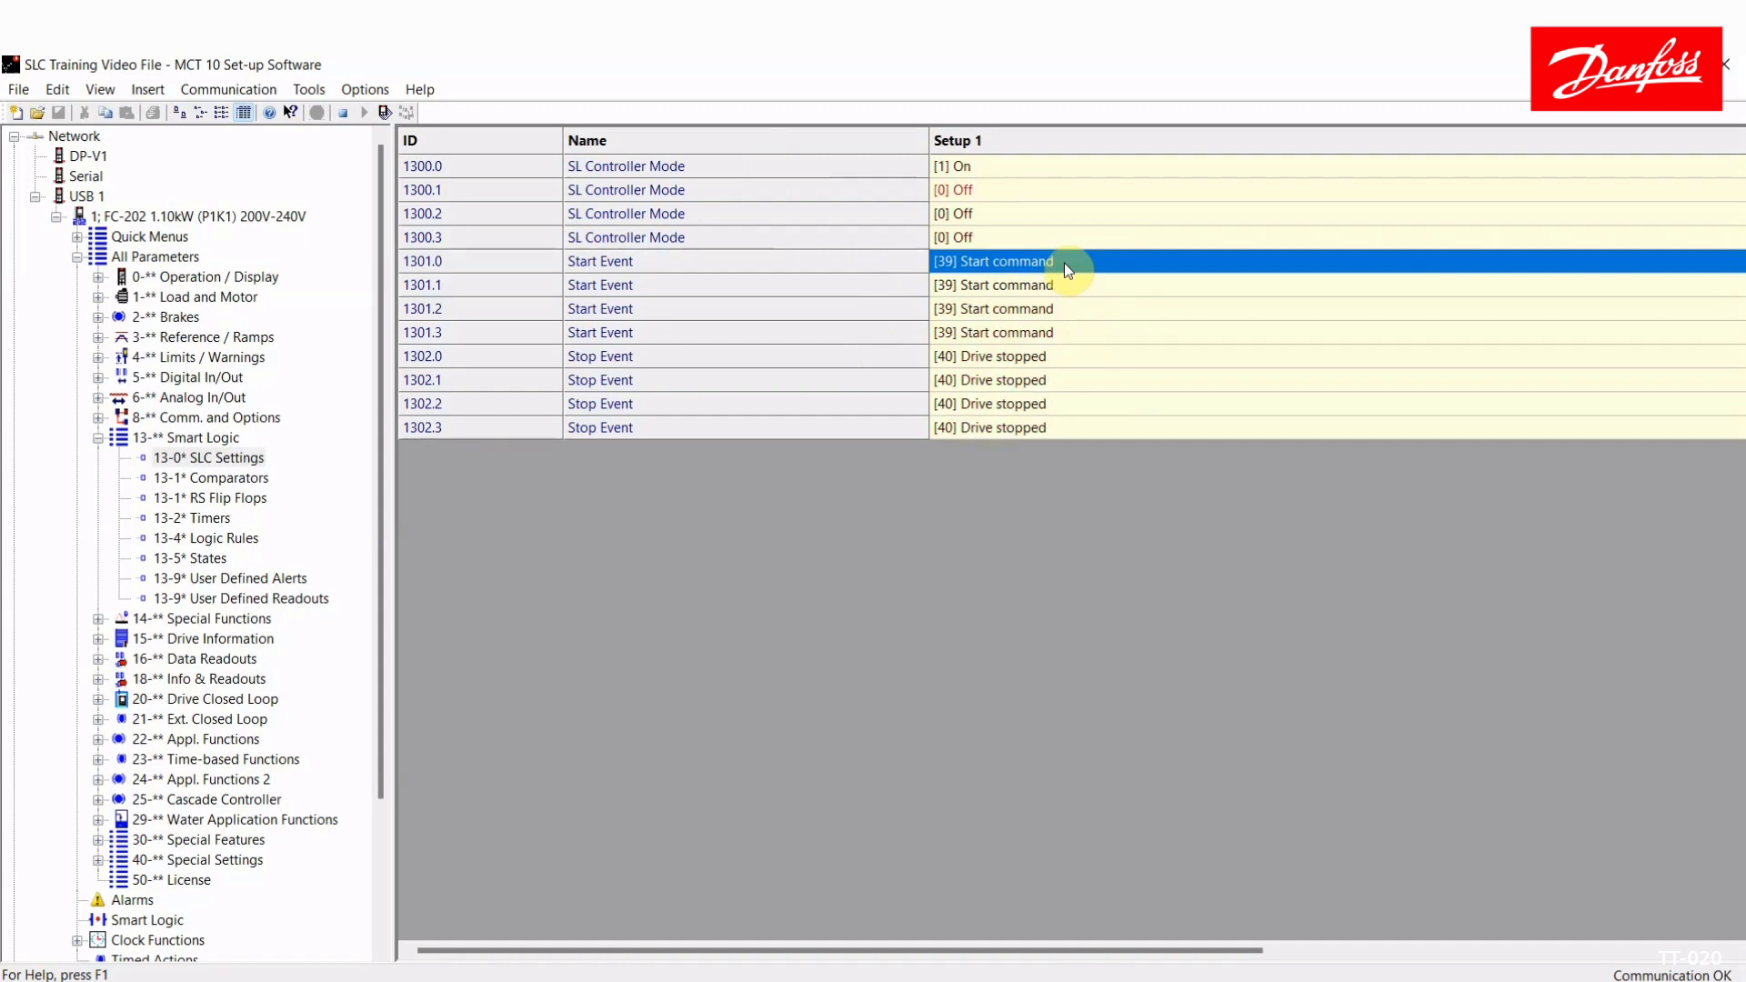
left_click(1077, 355)
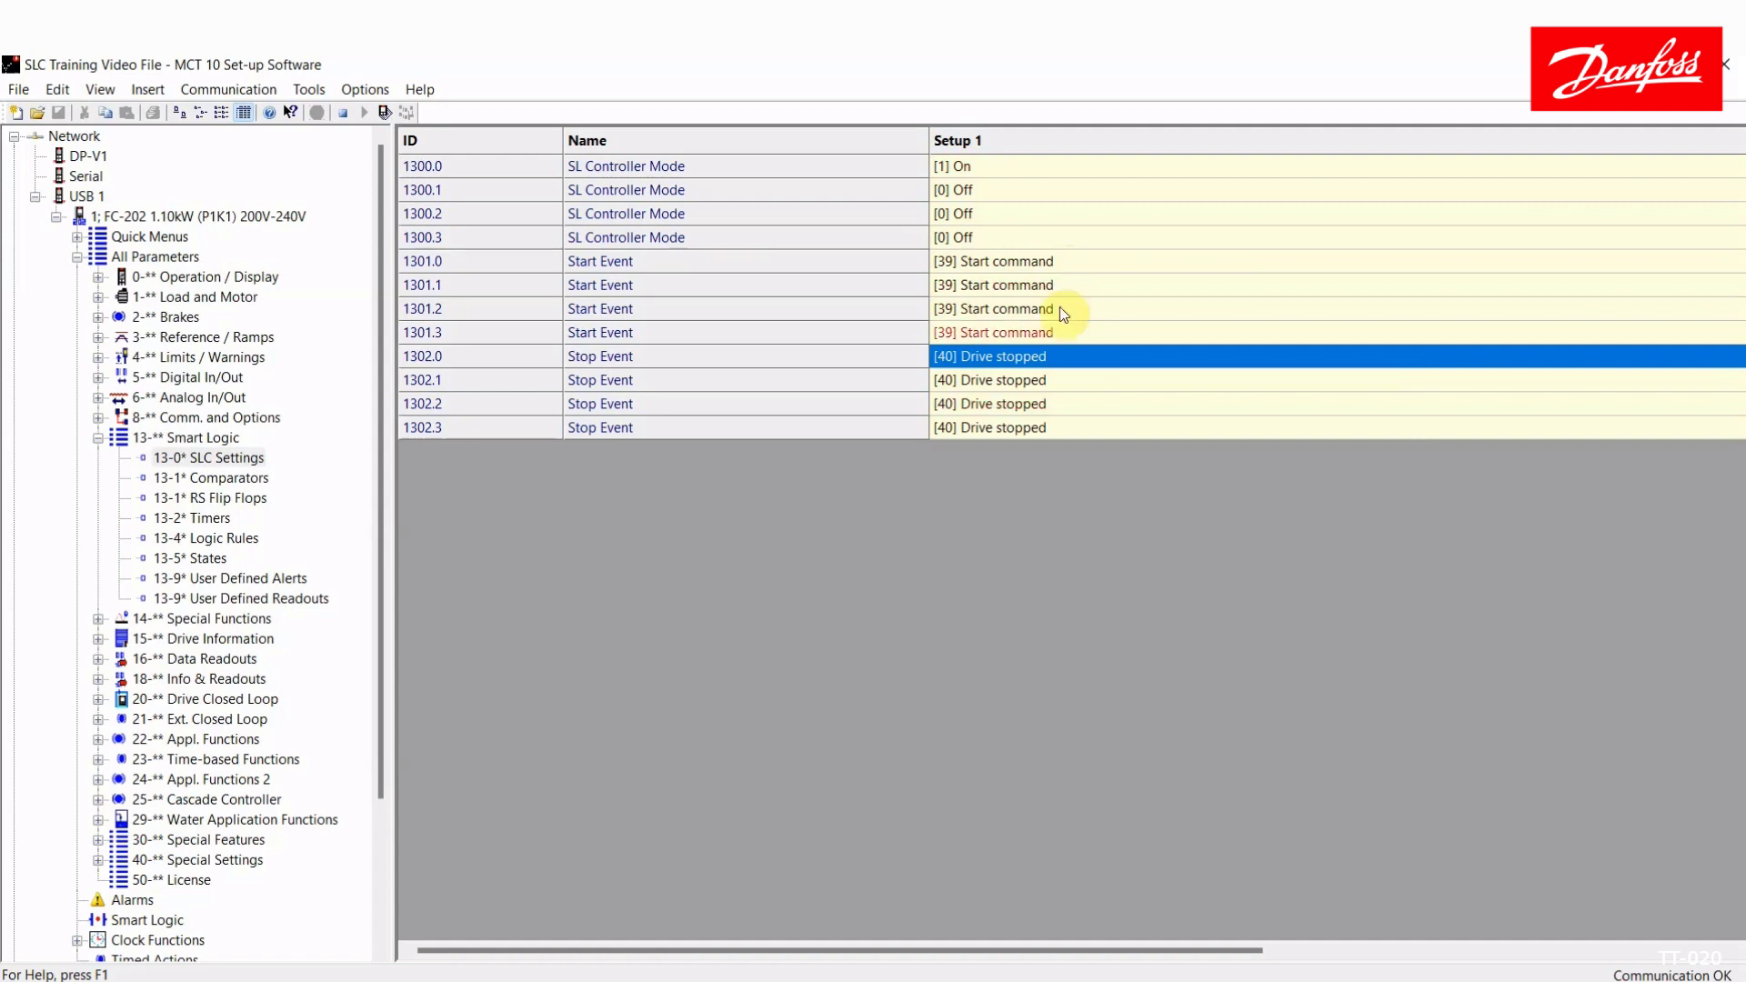
left_click(1041, 261)
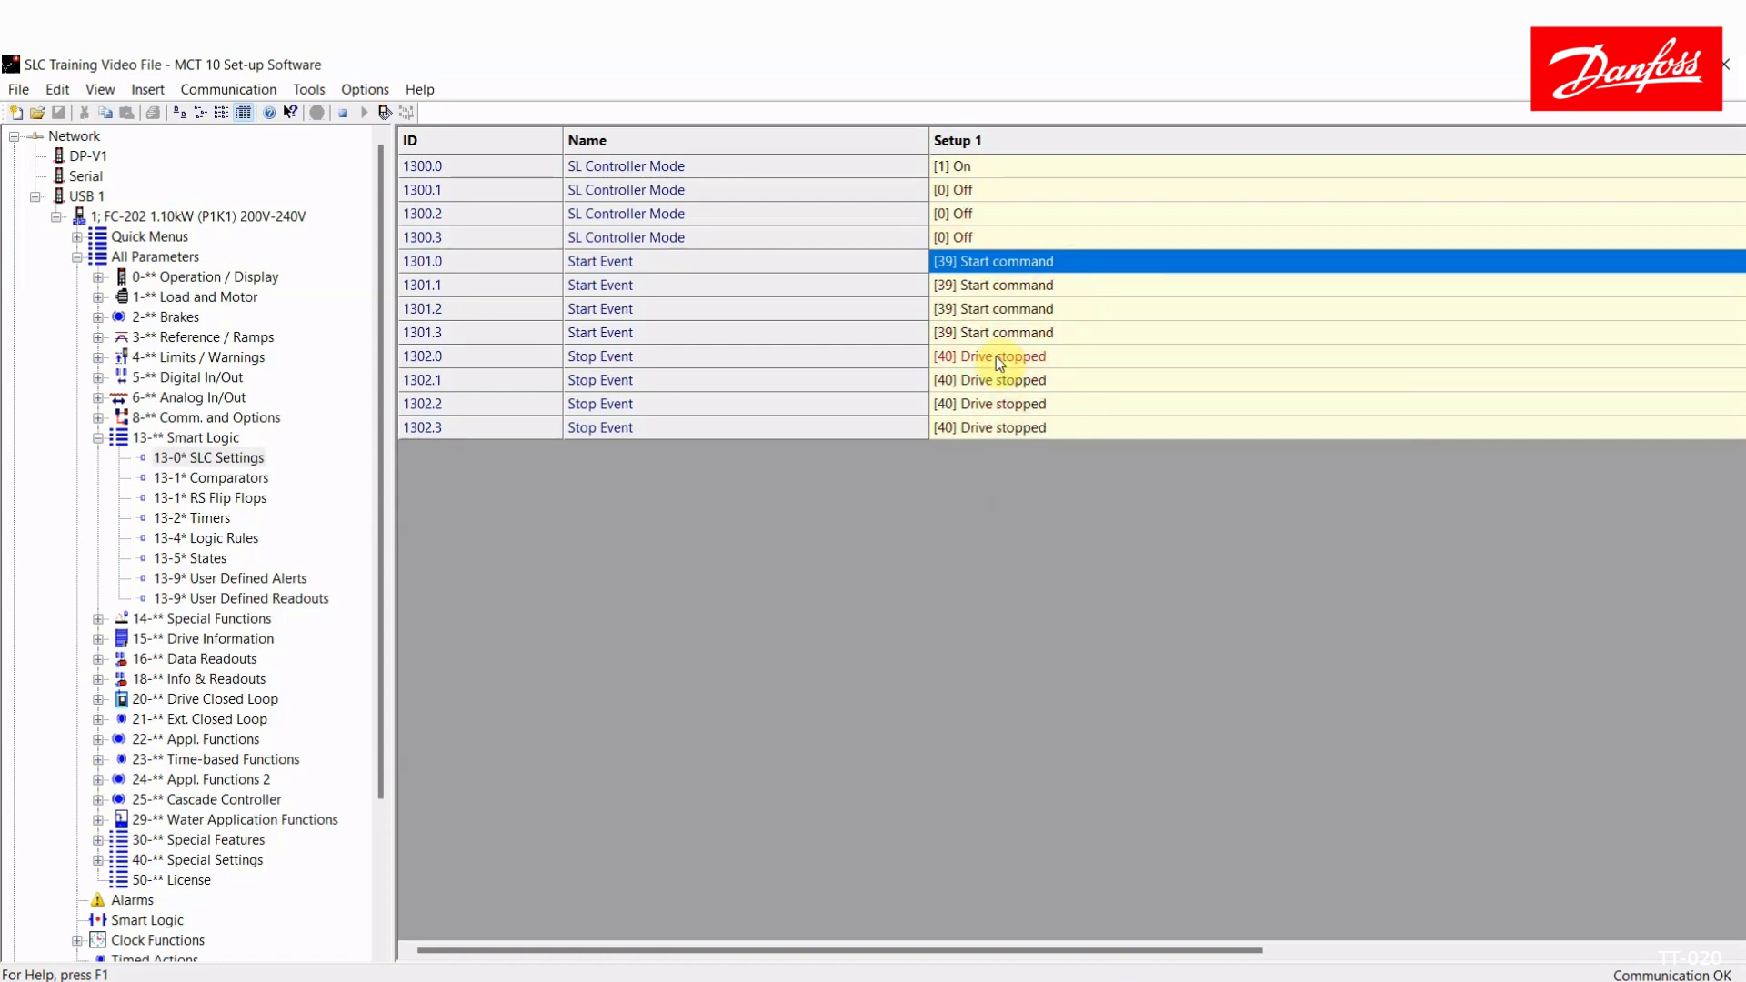
Step: Browse Start Event 1301.0 options, keep Start command, and check Stop Event 'Drive stopped'
double_click(995, 264)
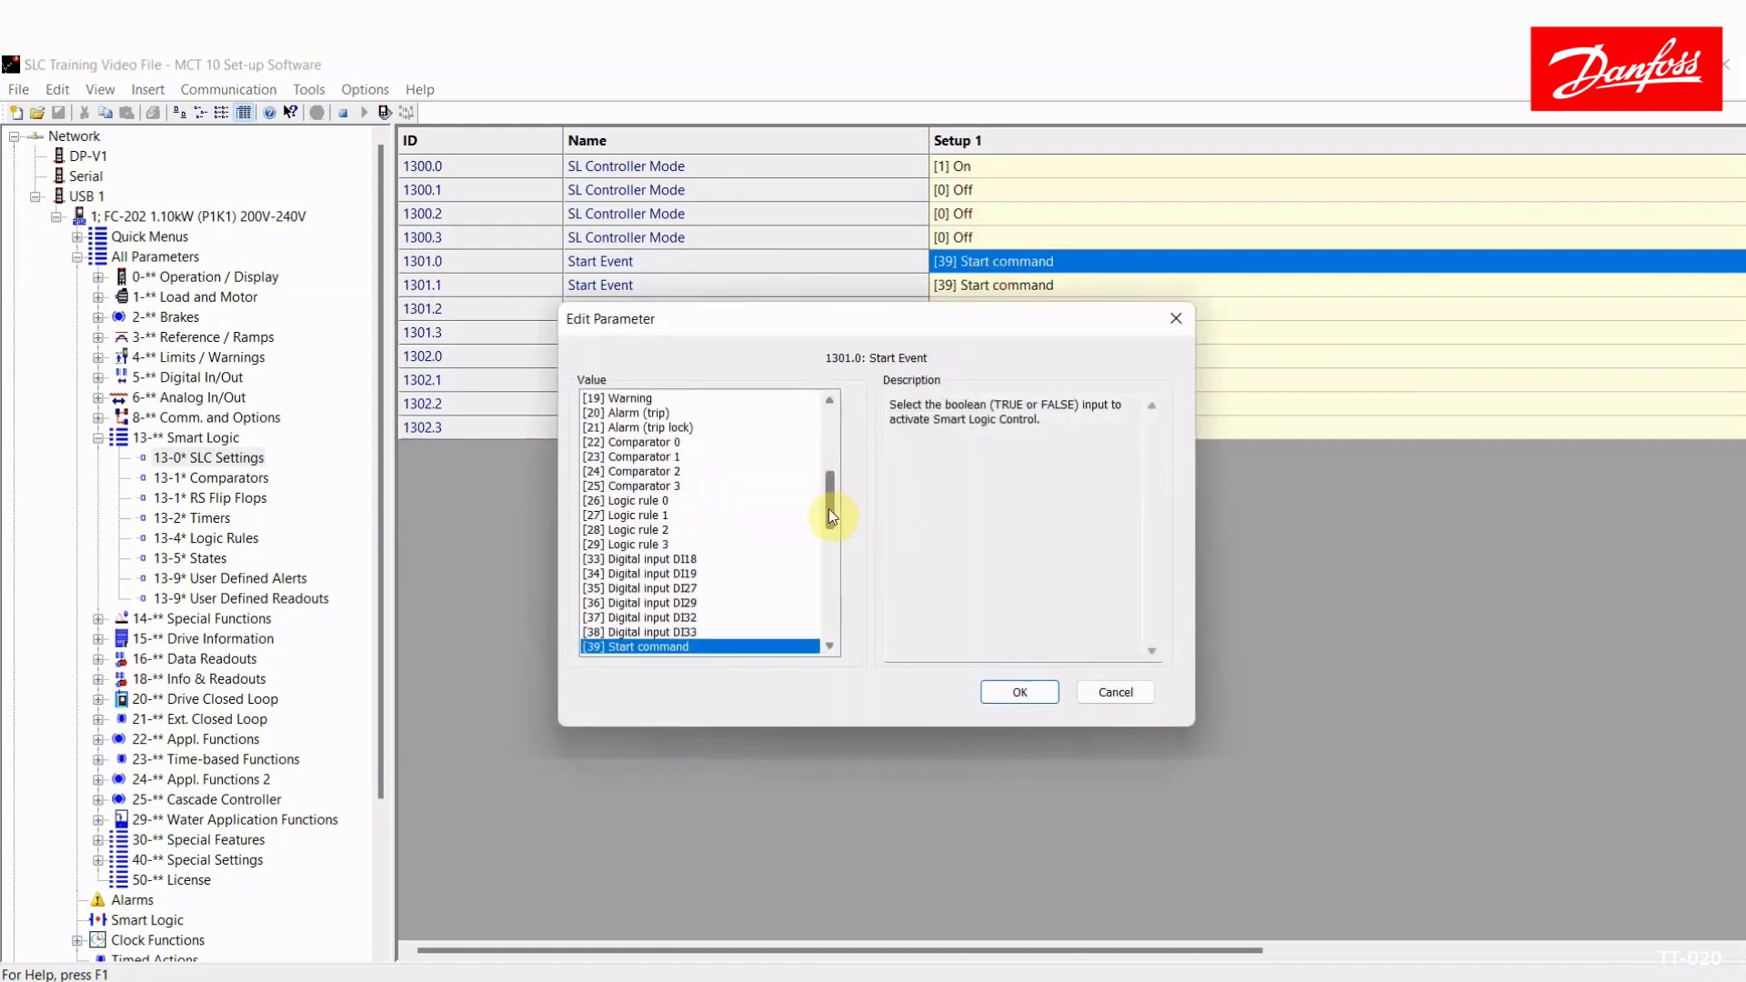
left_click_drag(829, 511, 833, 552)
left_click(660, 603)
left_click(626, 529)
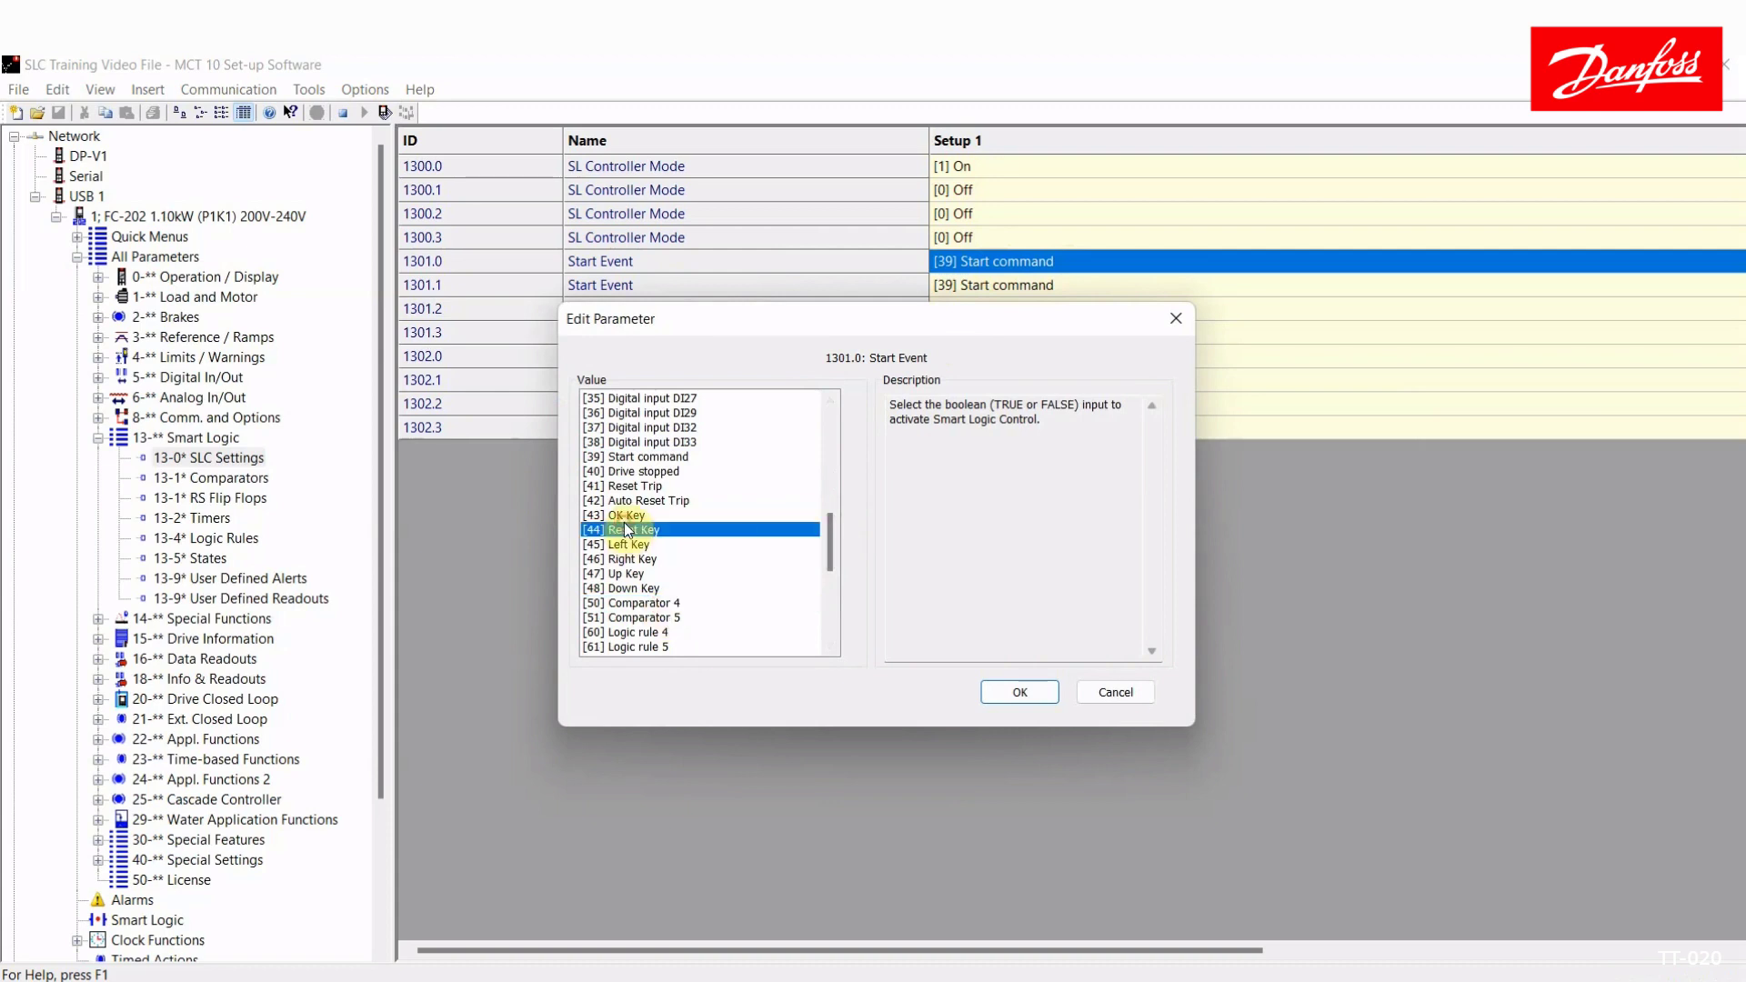
left_click(659, 545)
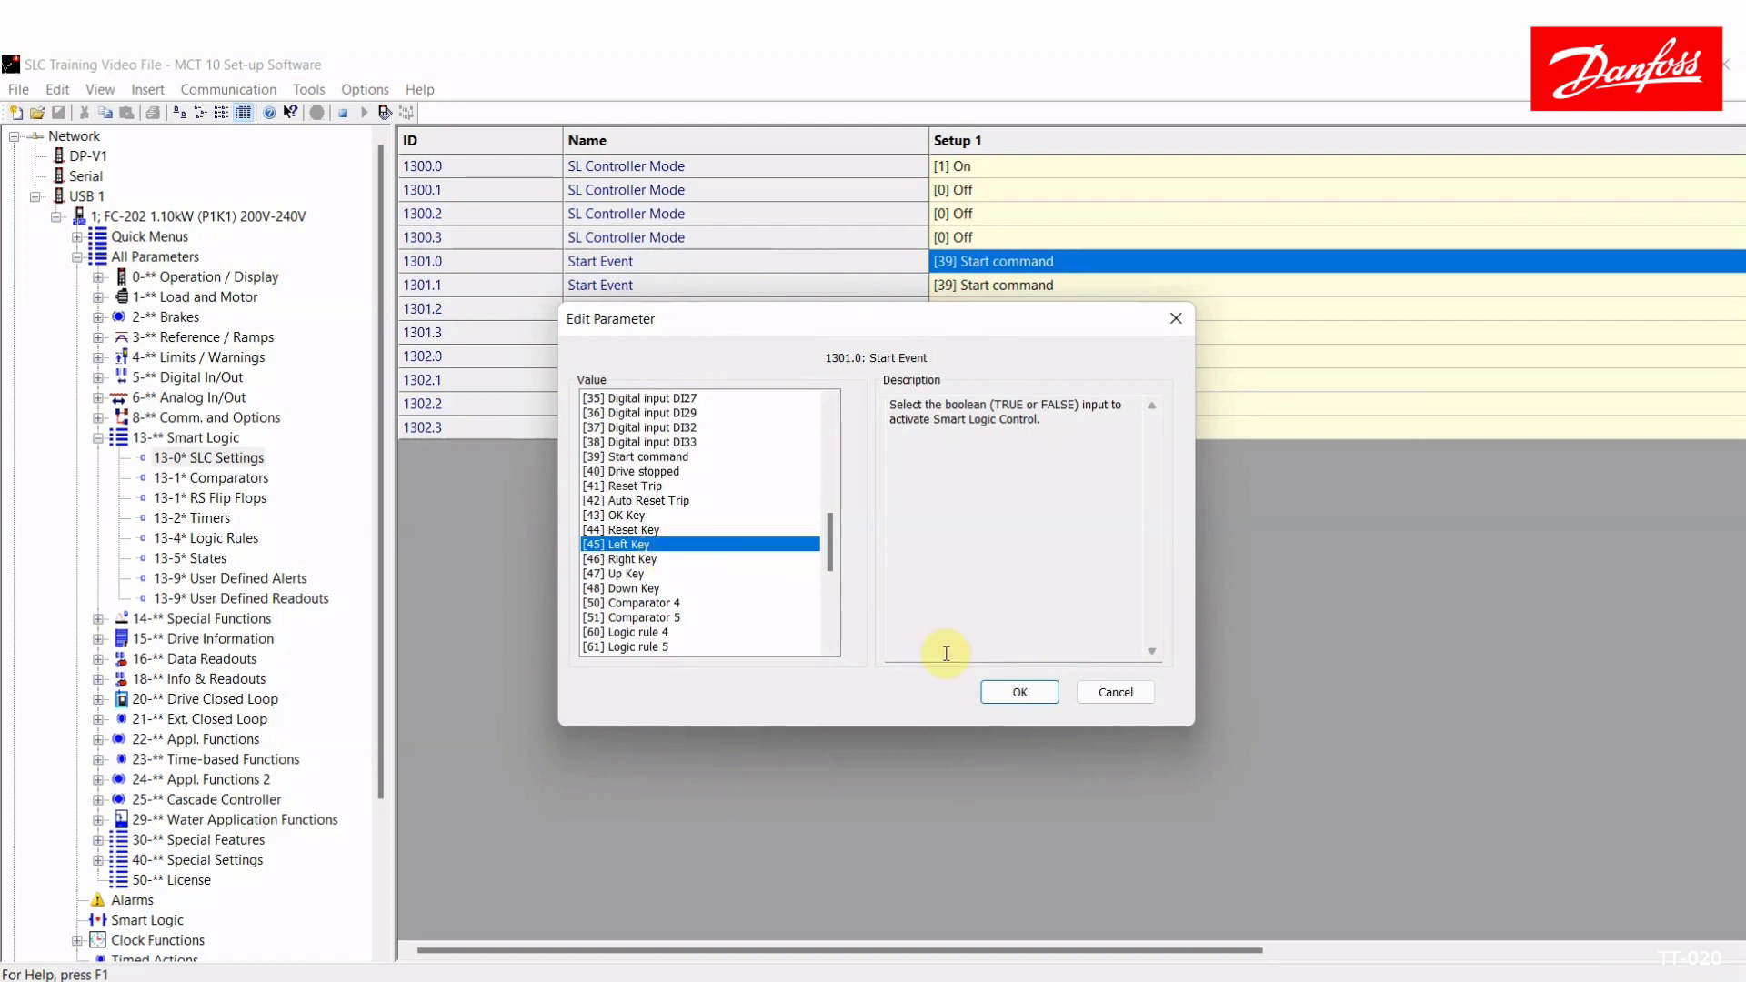
left_click(1116, 698)
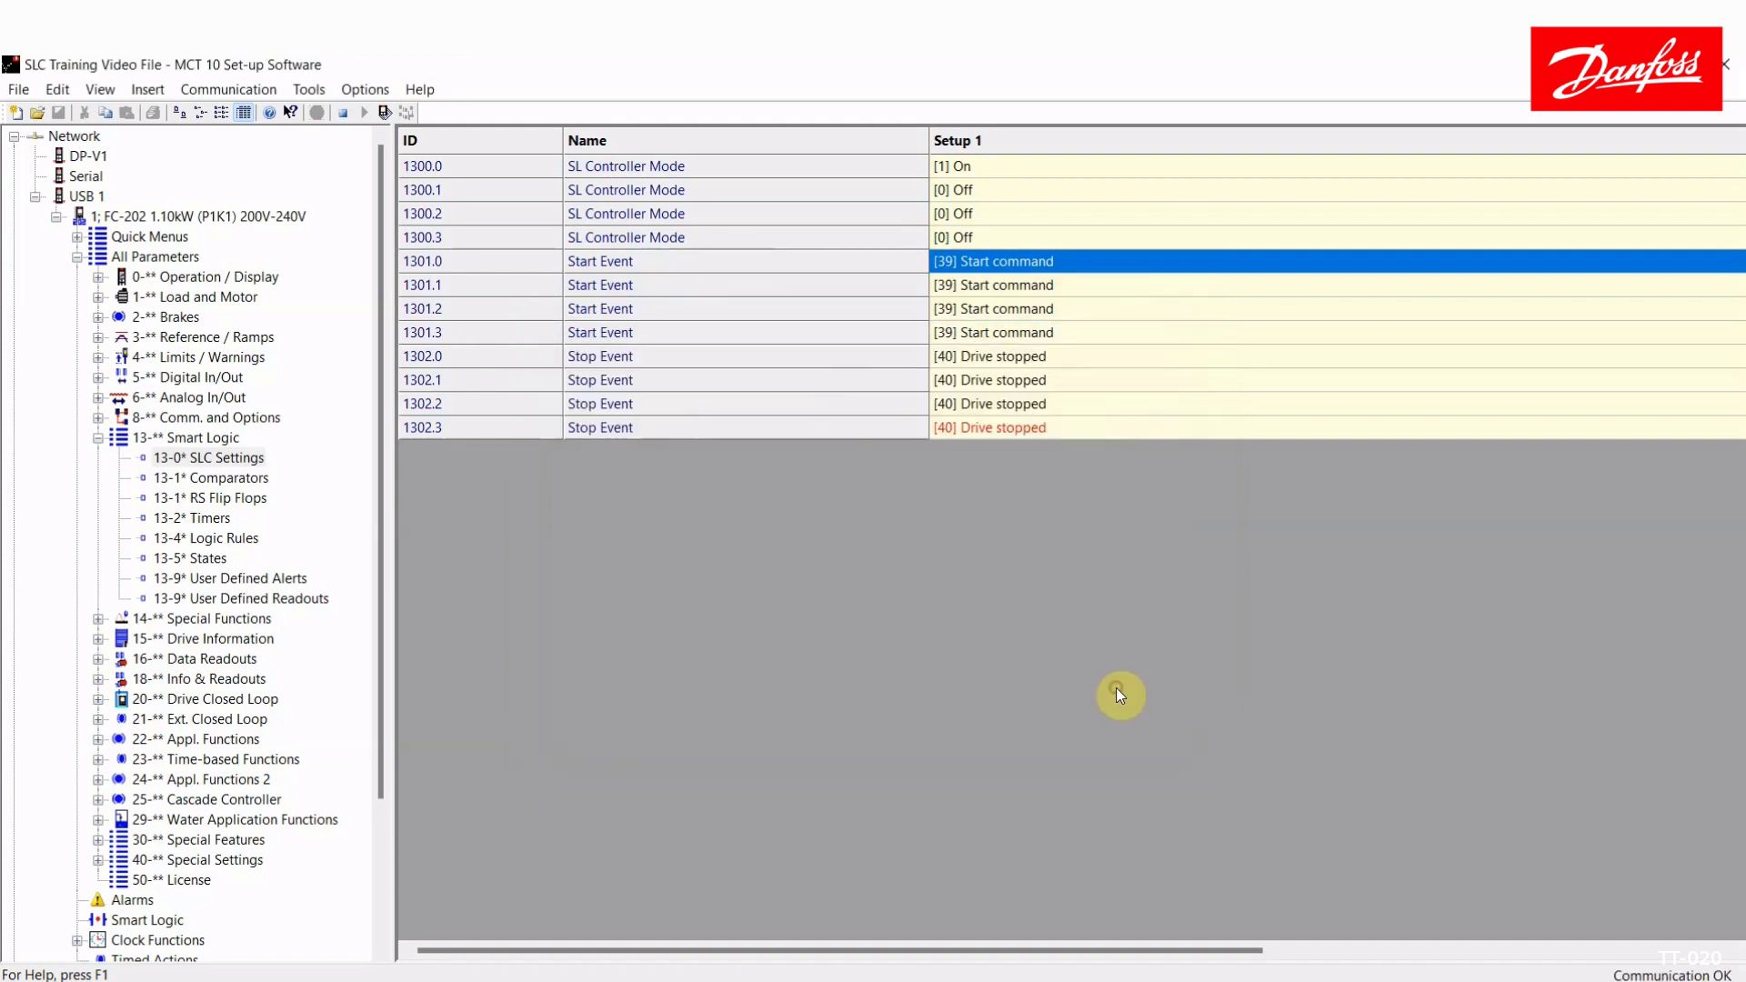
left_click(987, 364)
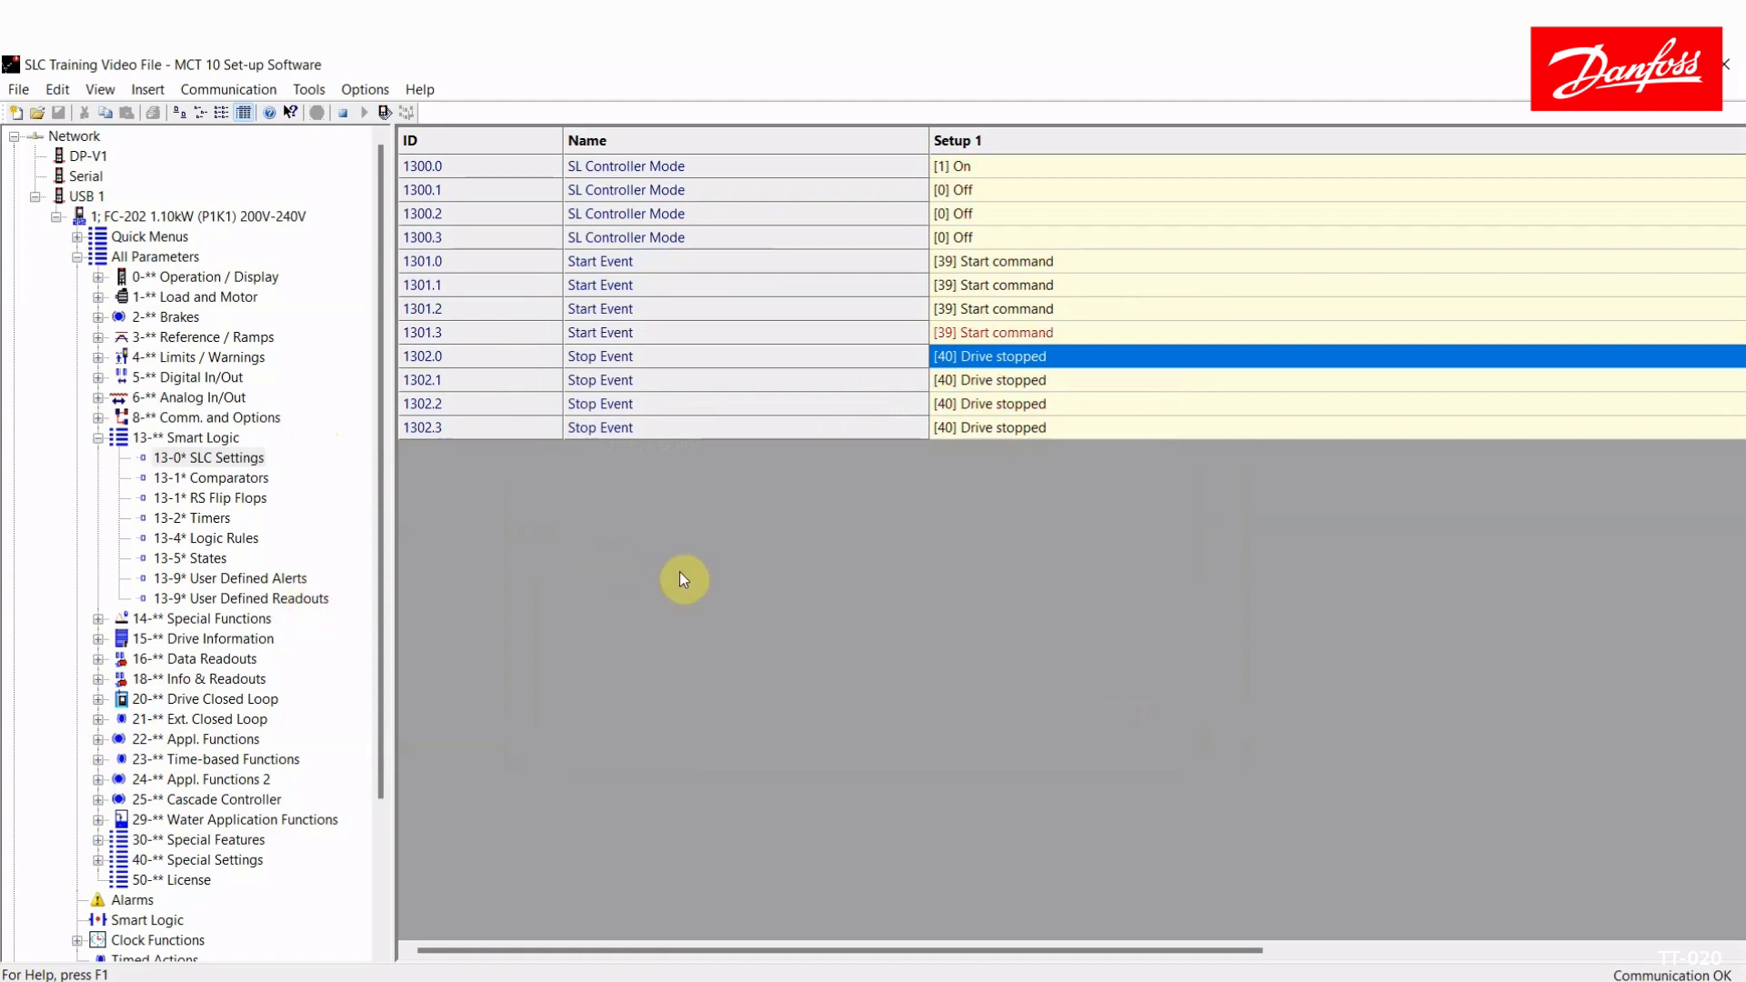
Step: Review comparator 0 in 13-1* Comparators: Analog input AI53 greater than 90.000
left_click(249, 481)
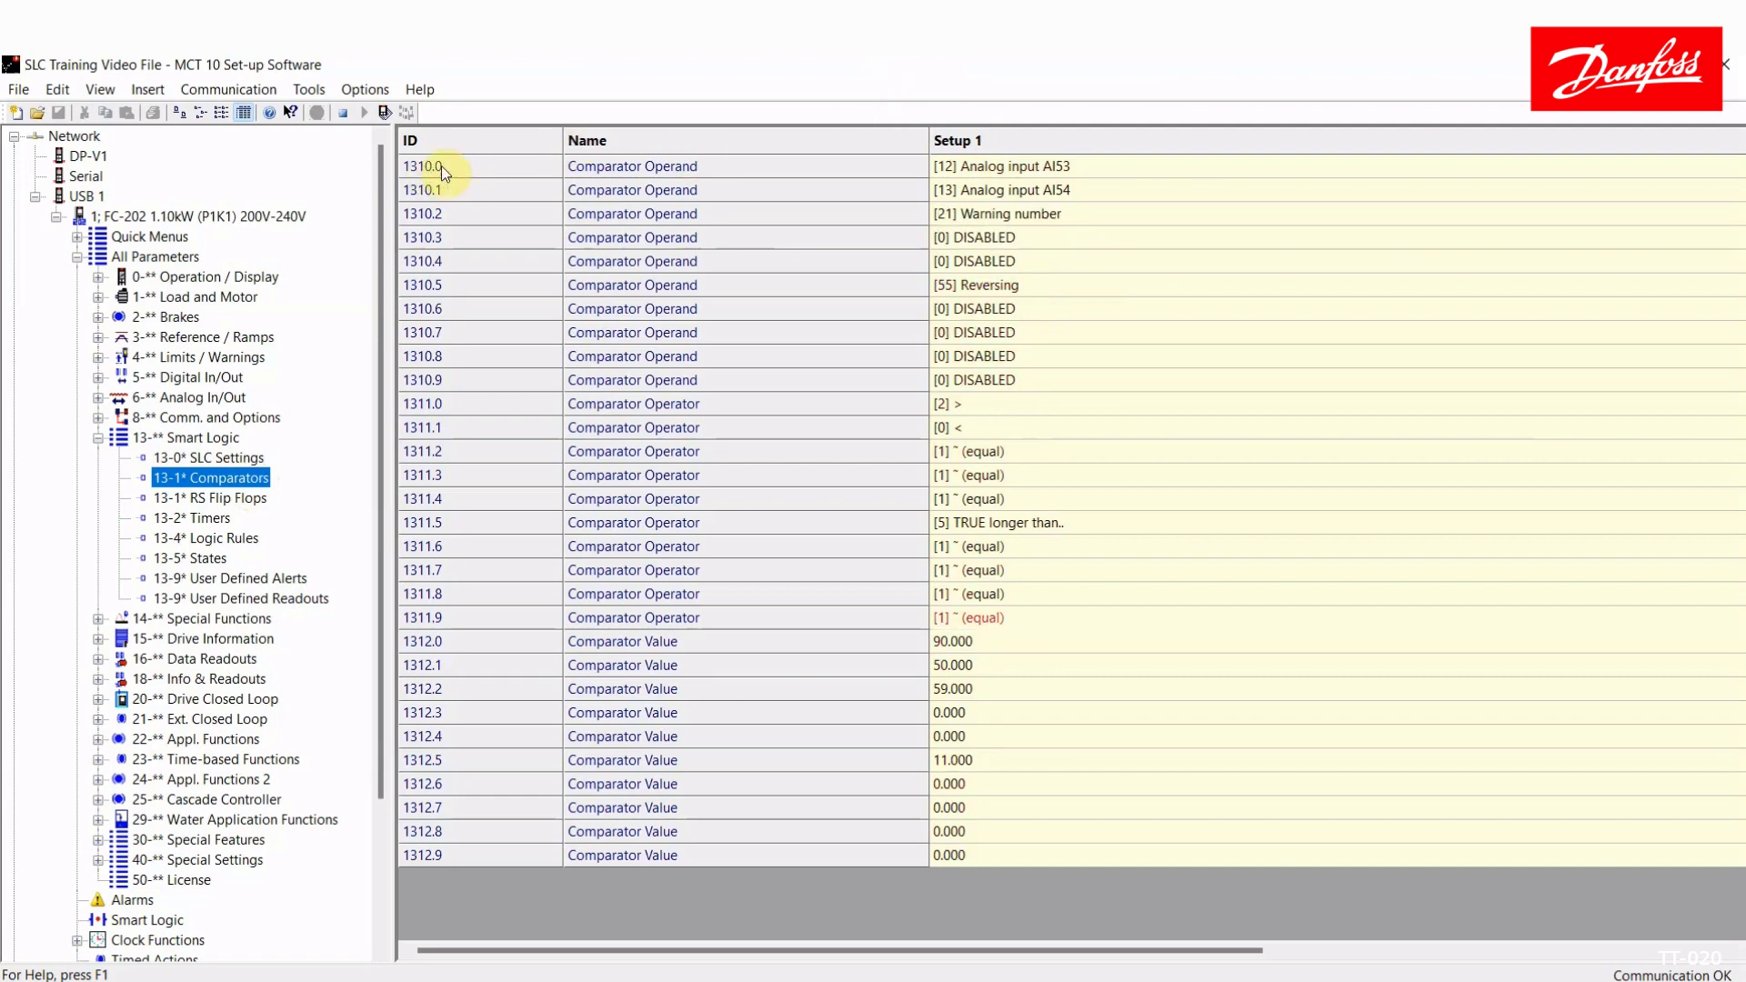
left_click(456, 378)
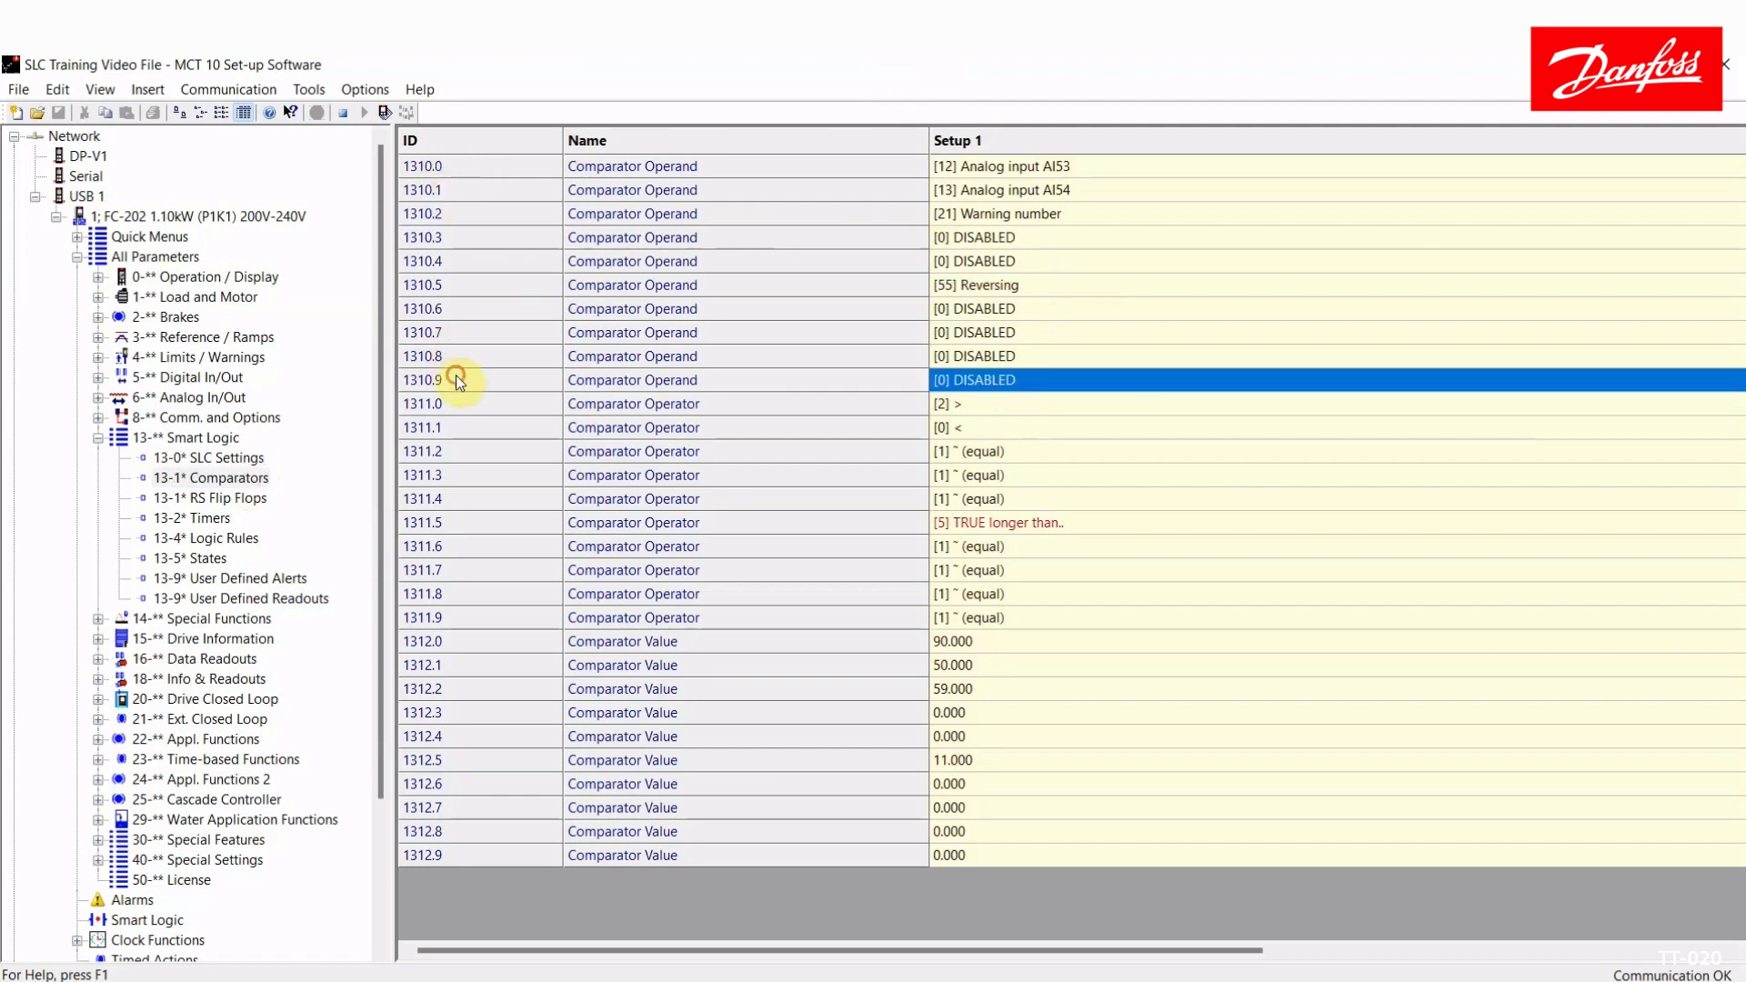
left_click(471, 164)
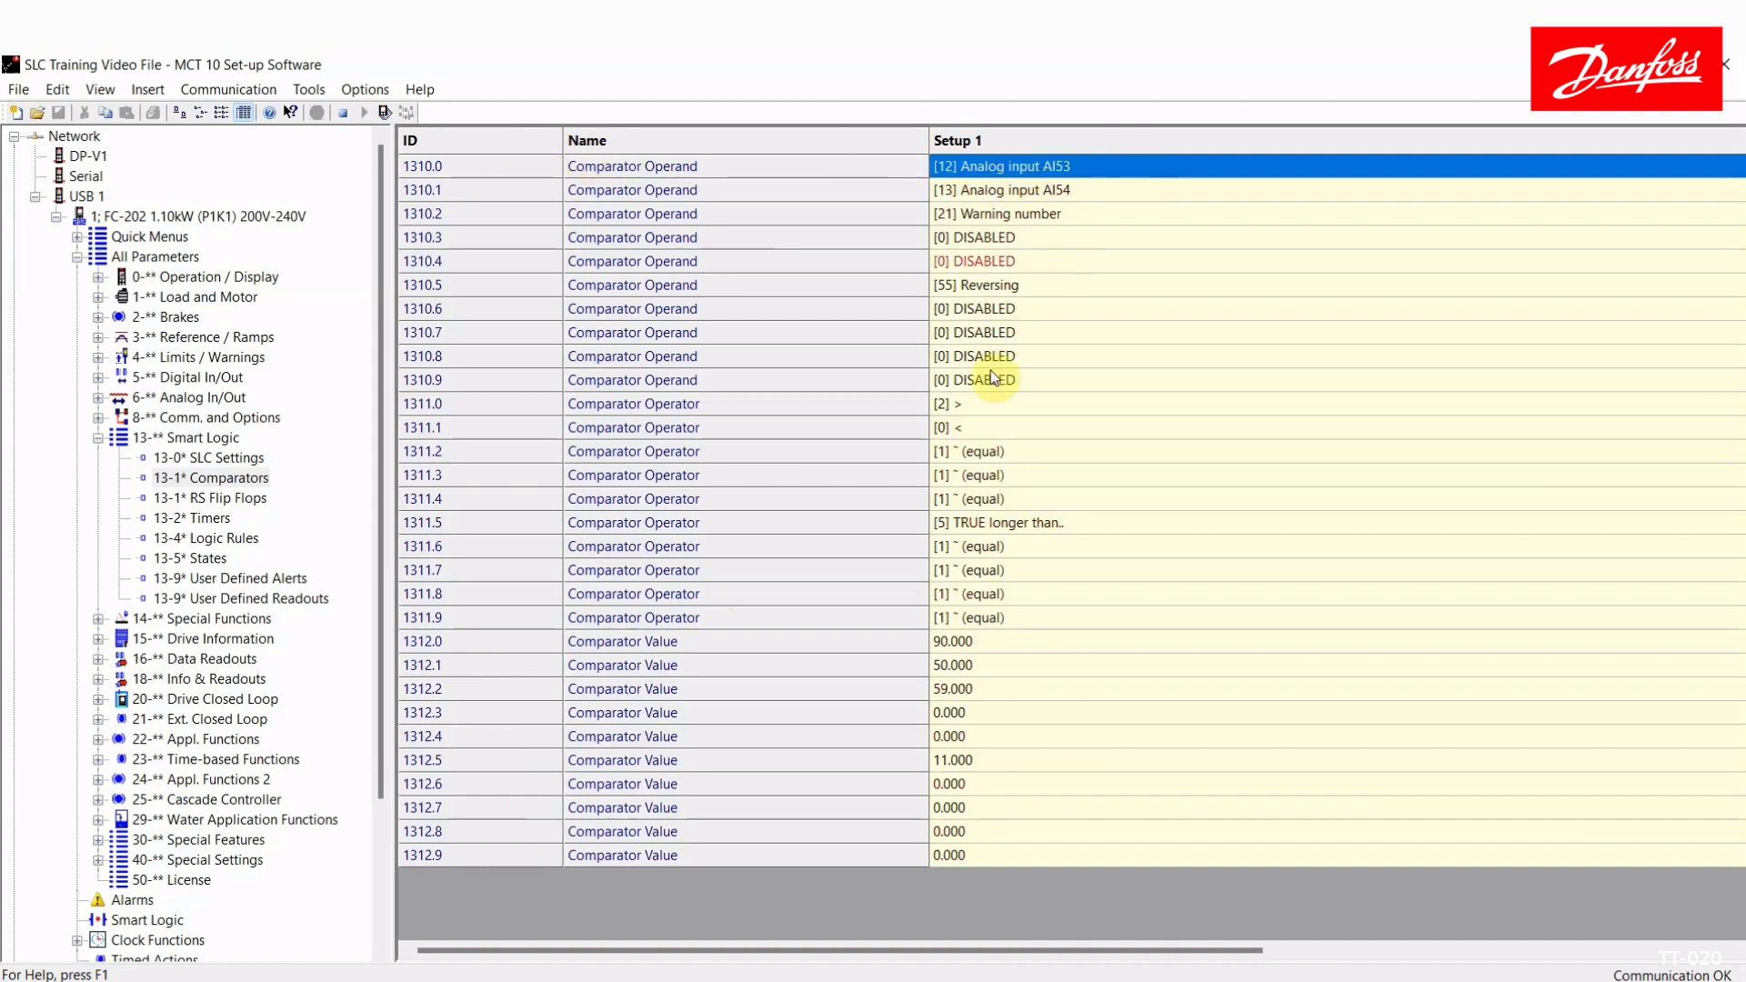
left_click(980, 403)
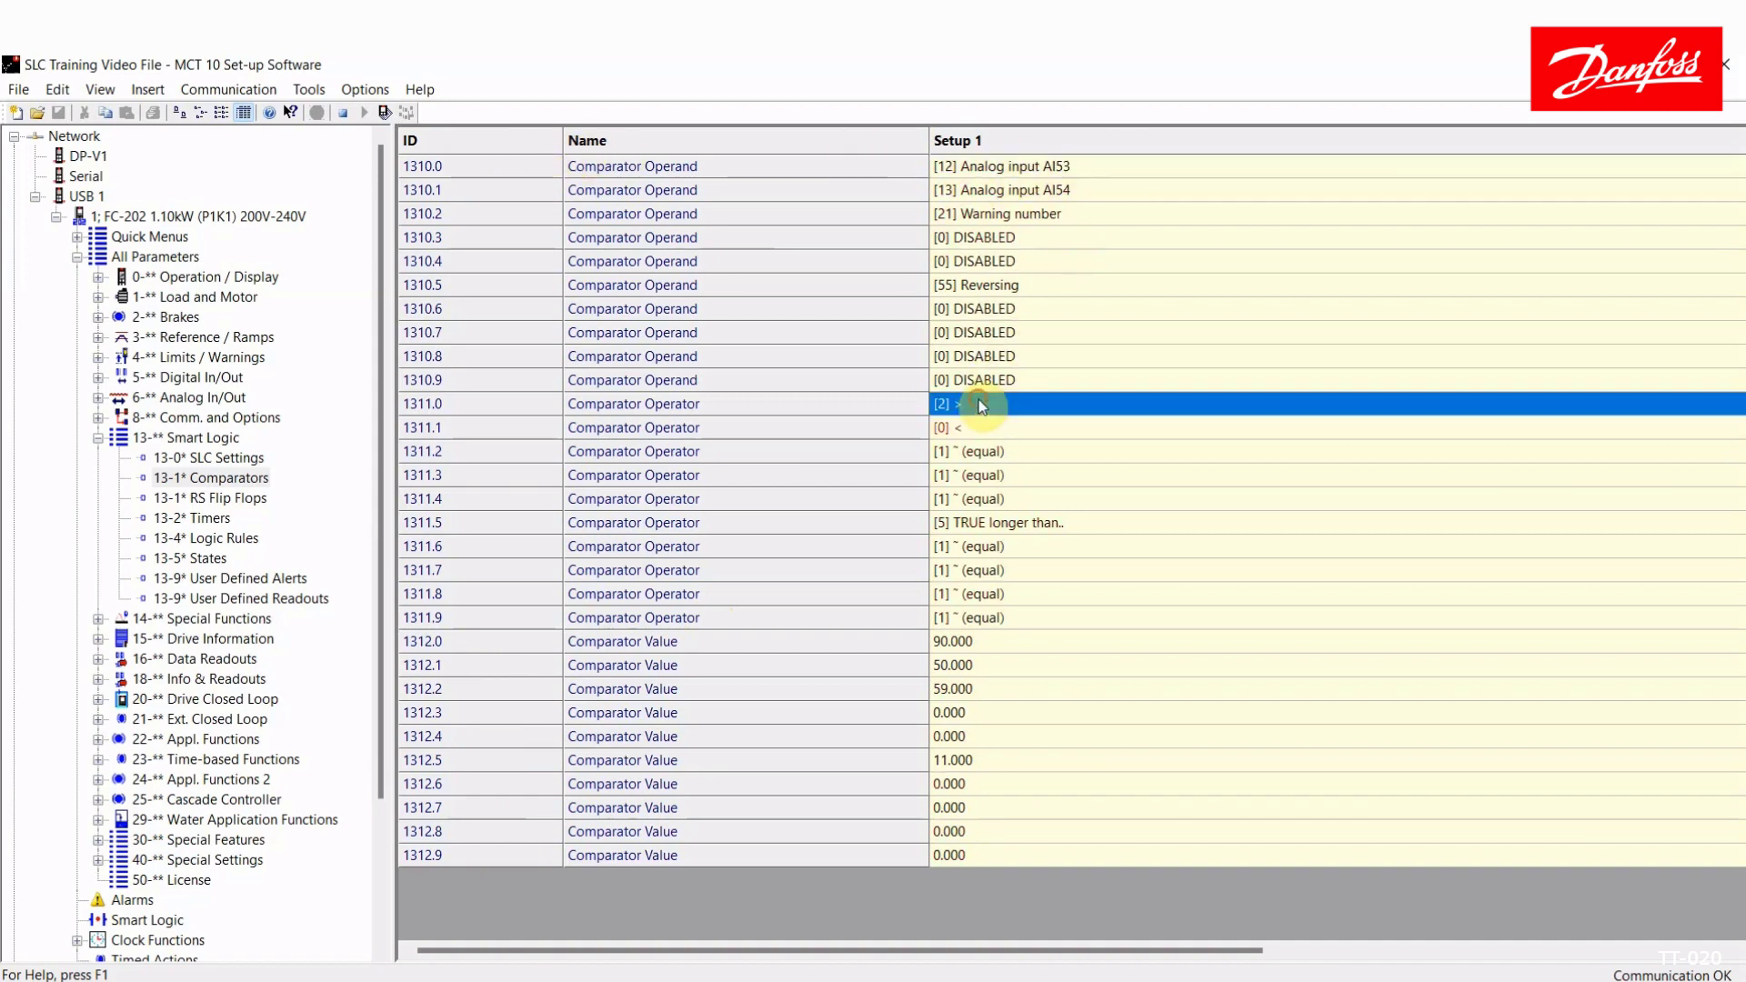
left_click(965, 648)
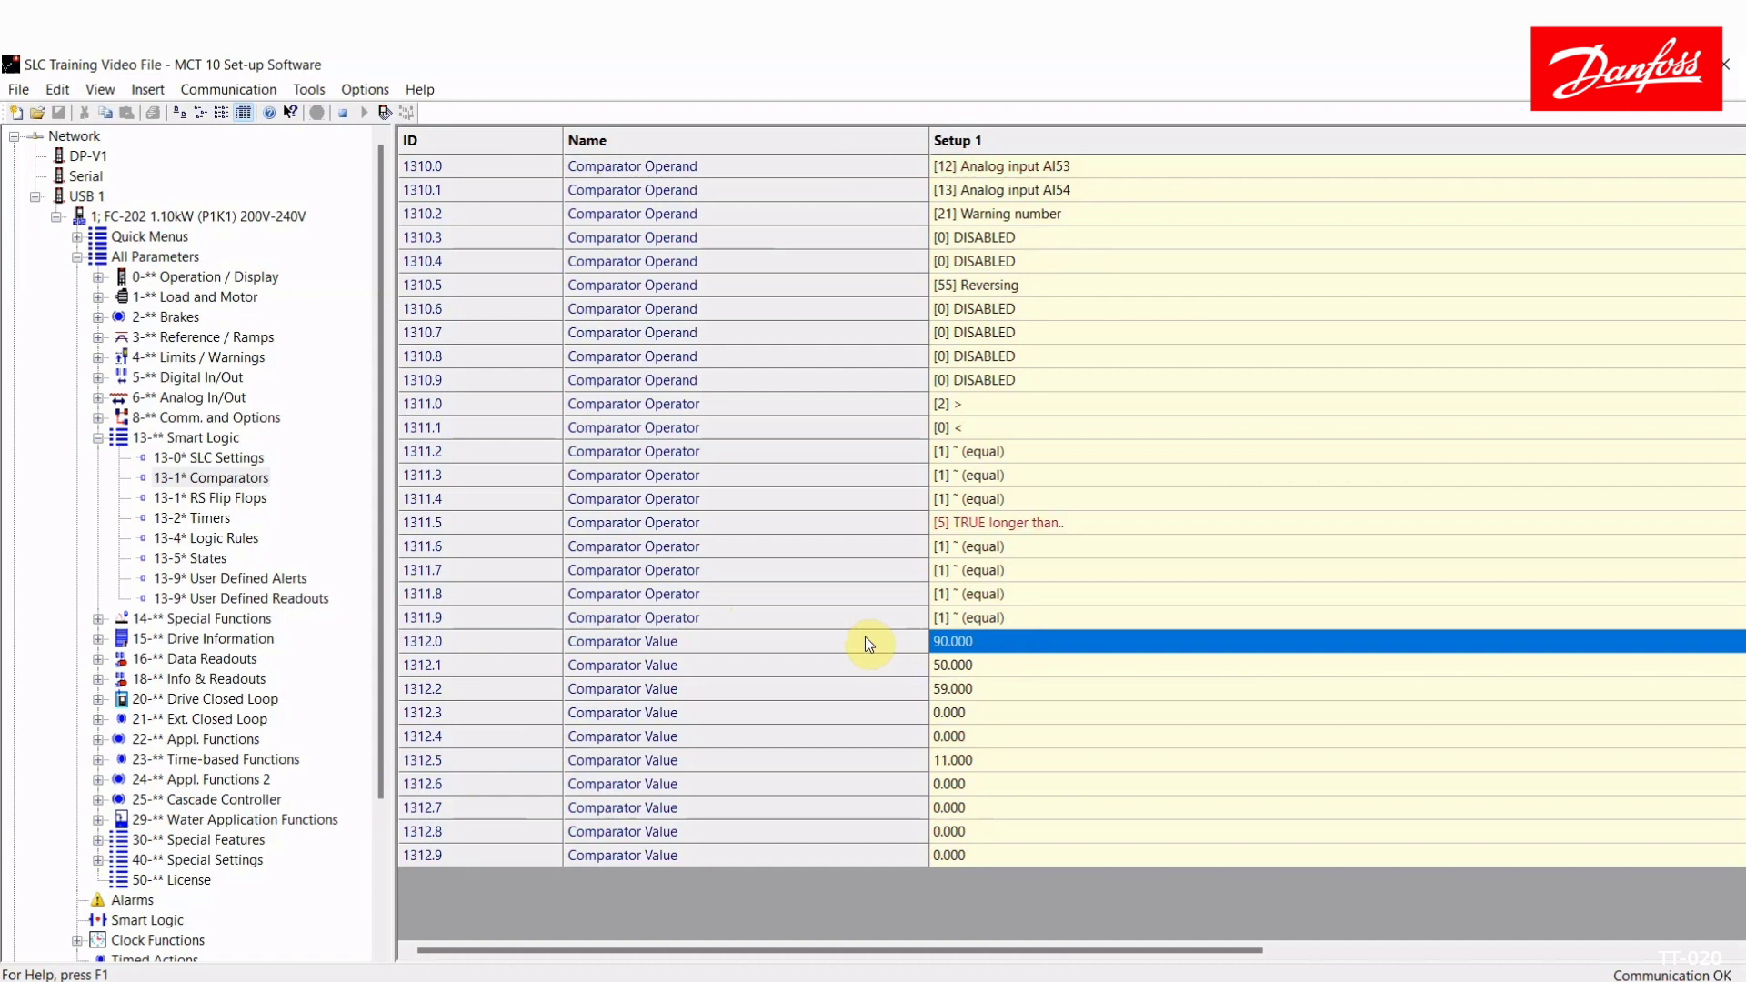
left_click(1007, 167)
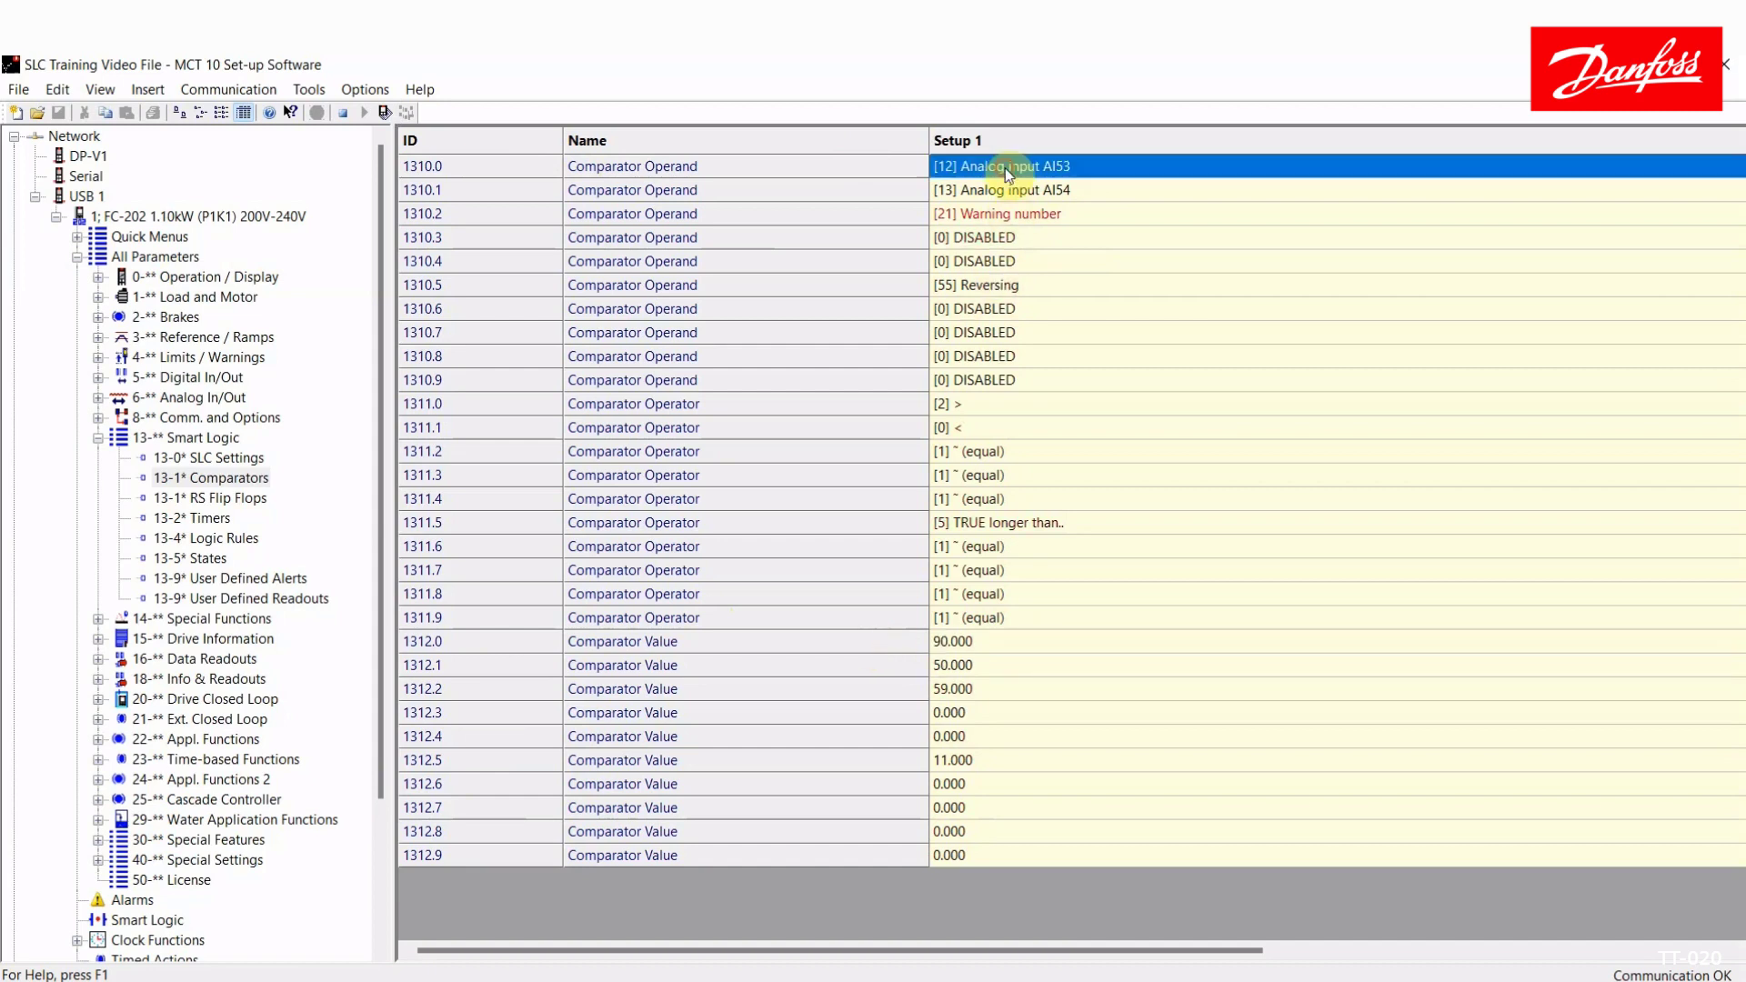
left_click(984, 402)
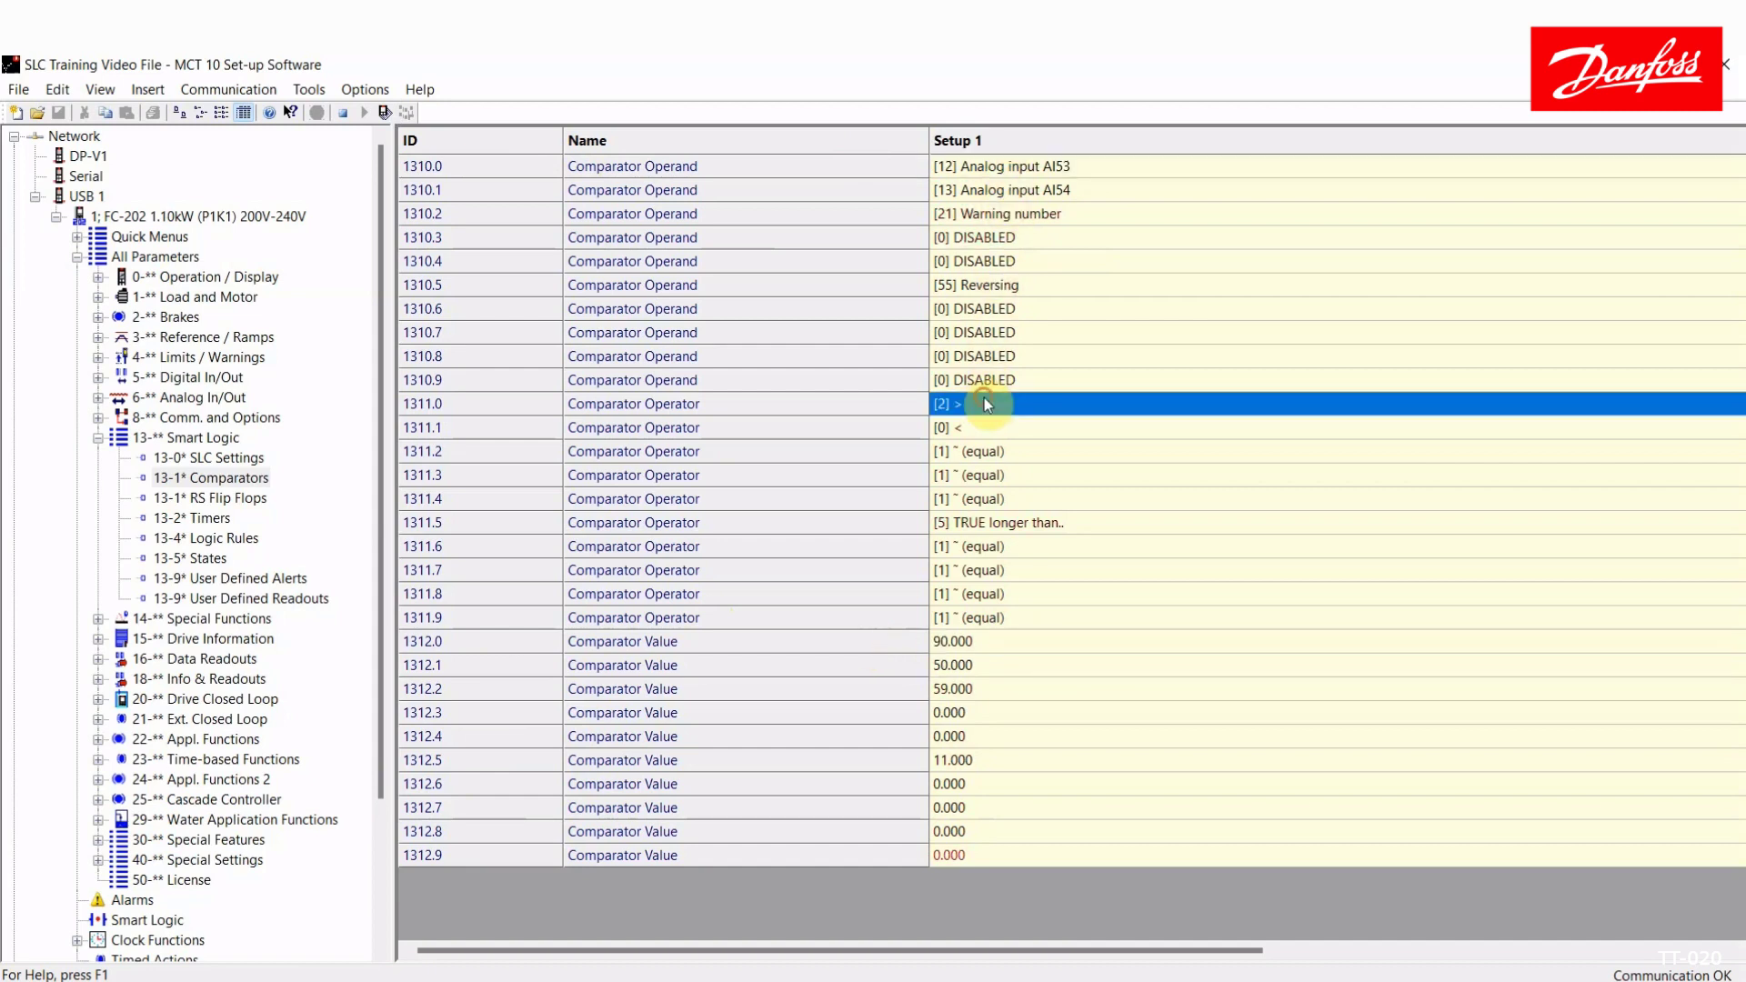
left_click(1001, 647)
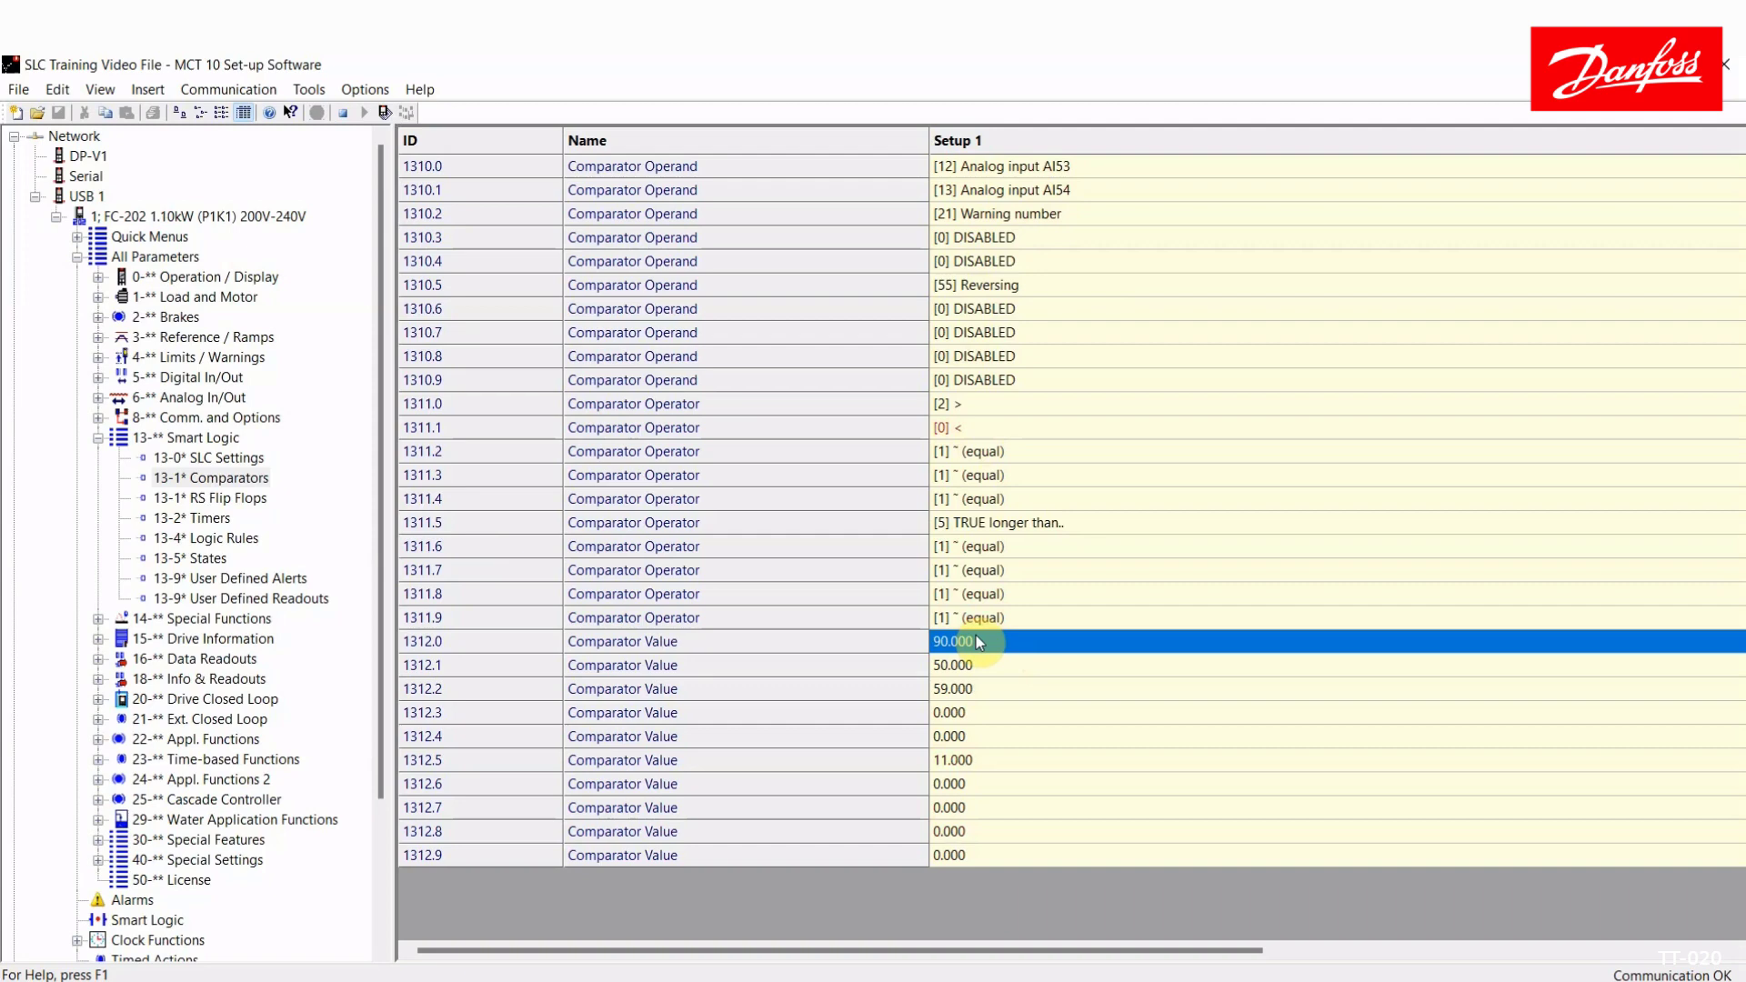
Step: Confirm Function Relay 540.0 is set to [60] Comparator 0, then expand Data Readouts
left_click(98, 438)
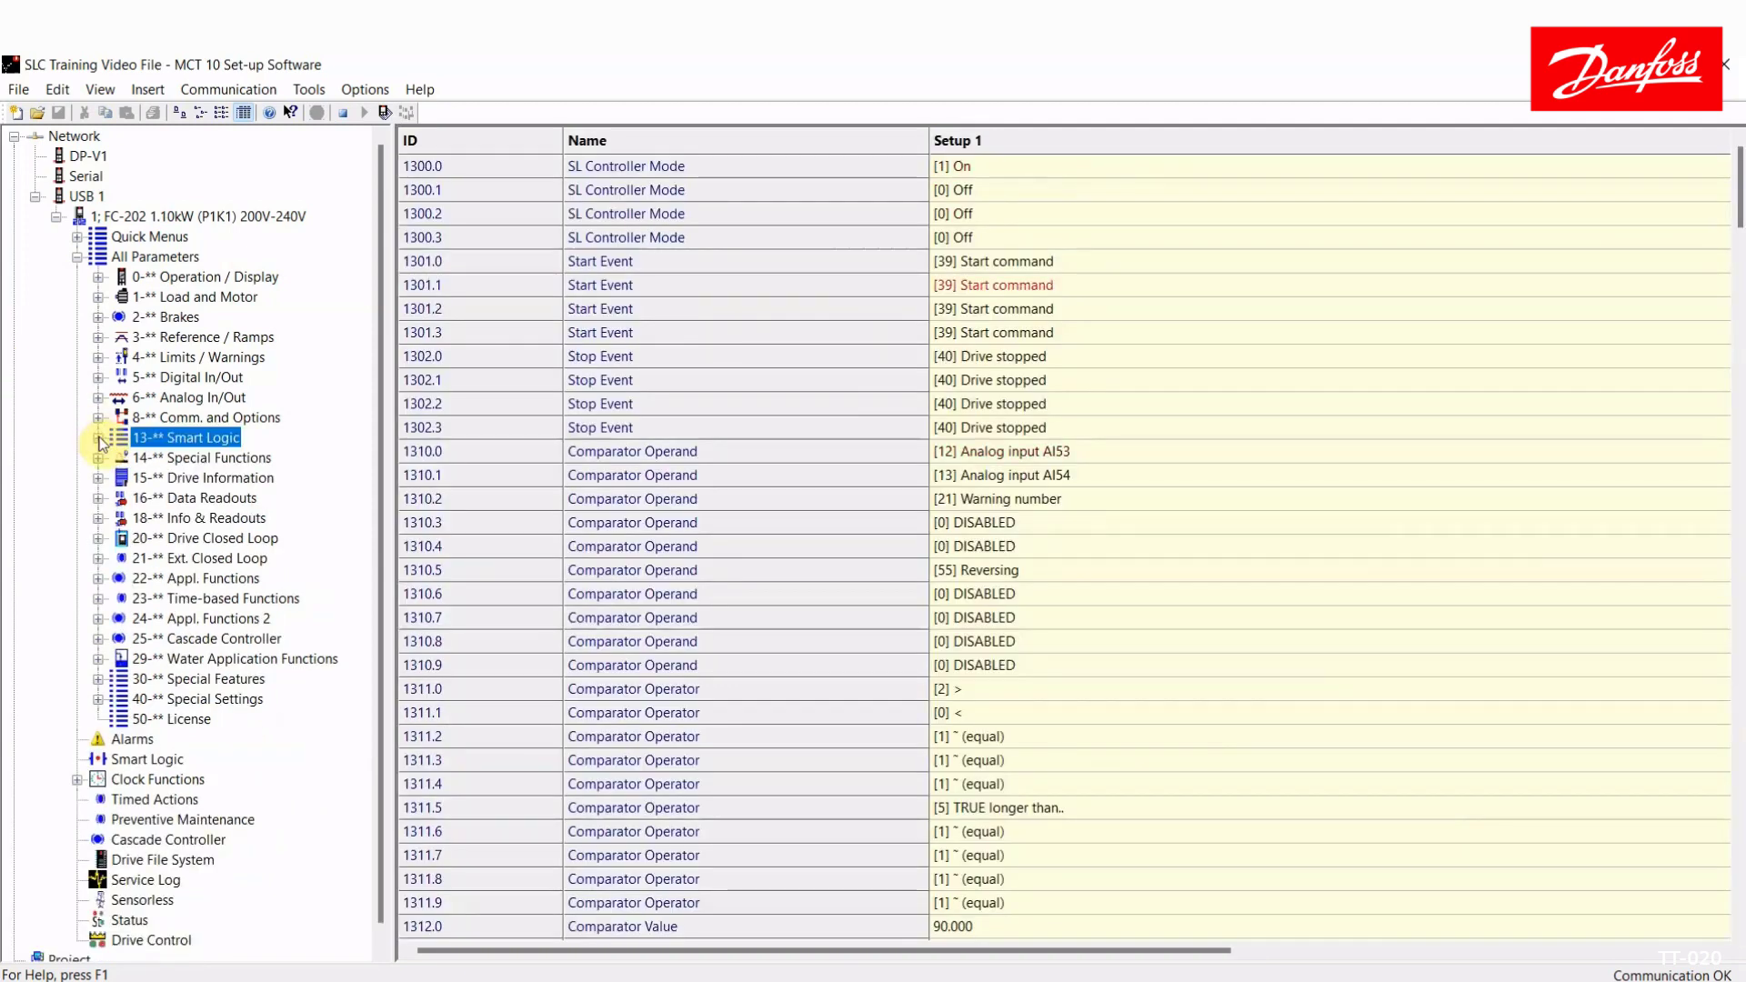
left_click(98, 377)
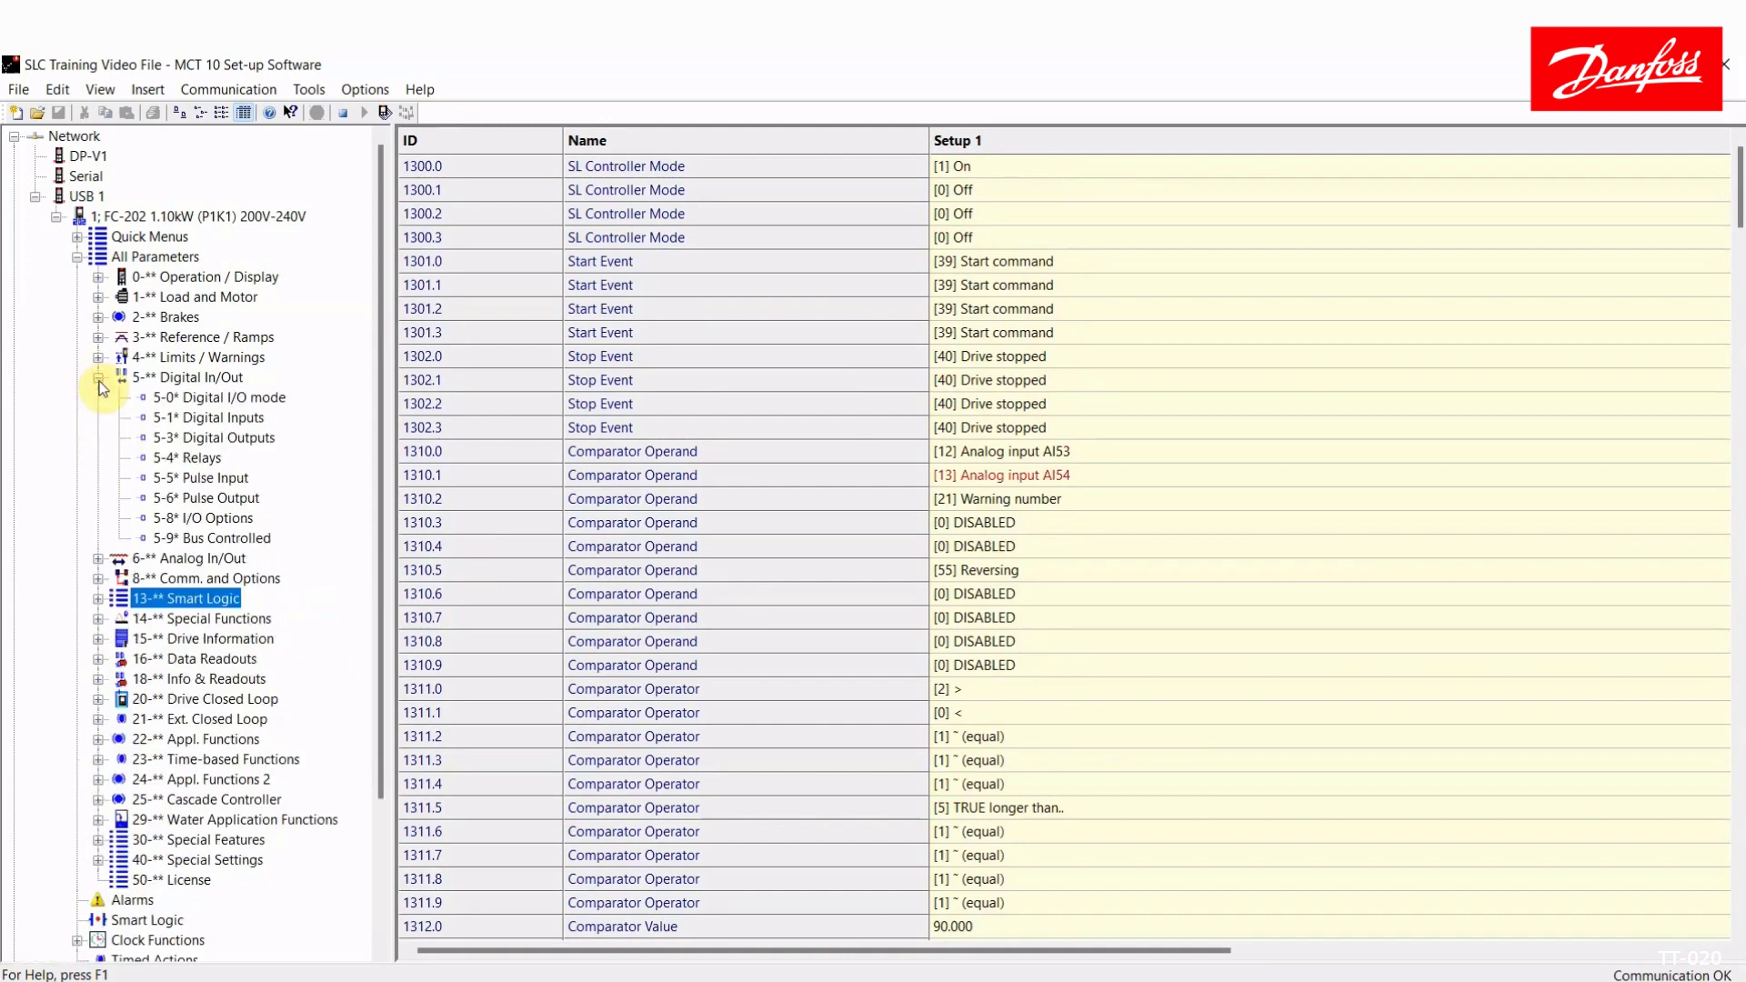
left_click(186, 457)
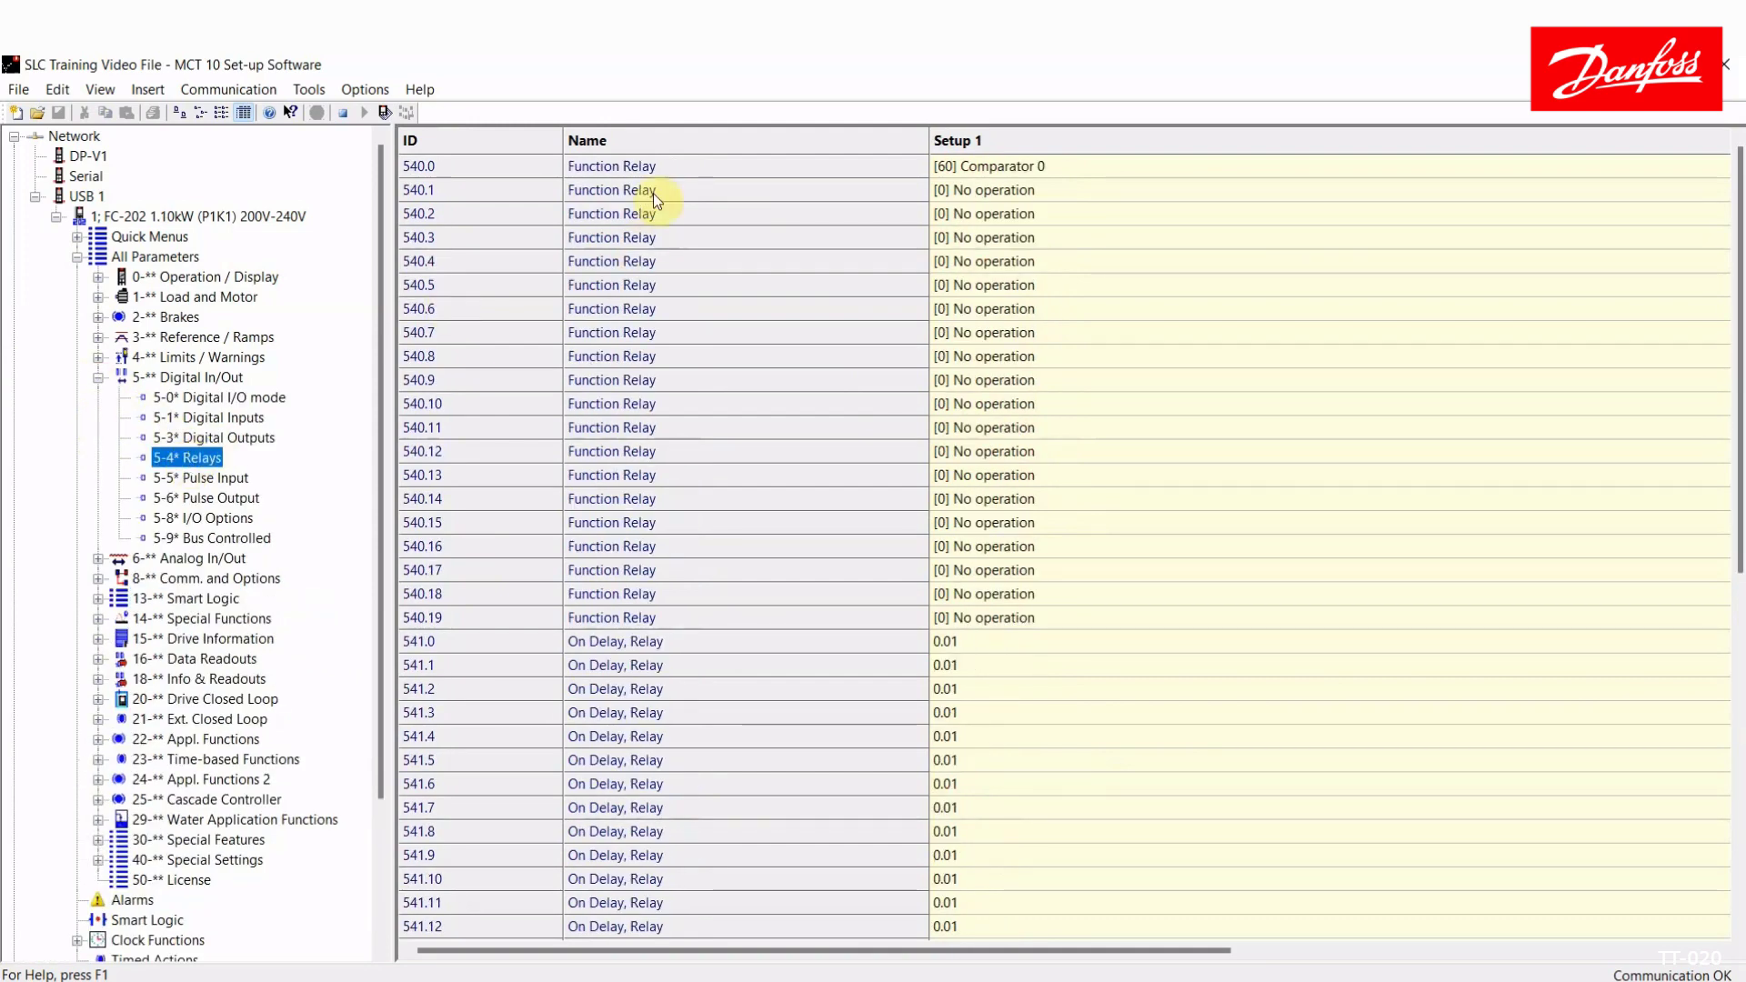
left_click(964, 169)
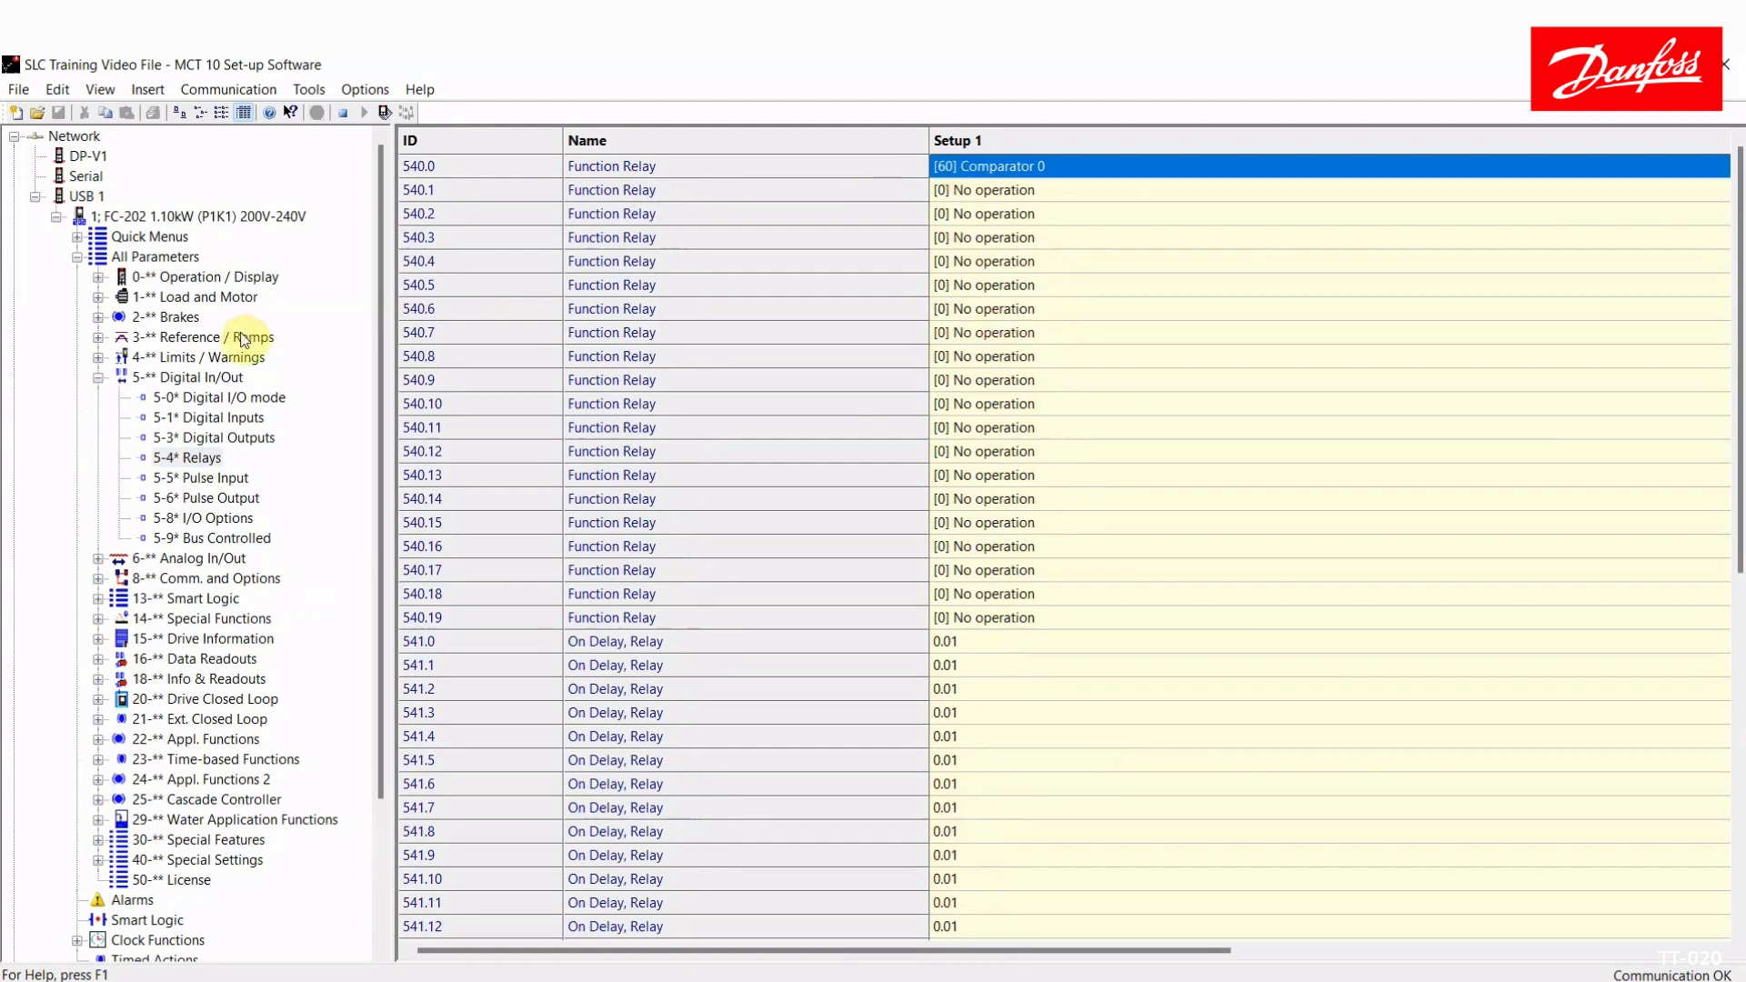
left_click(99, 659)
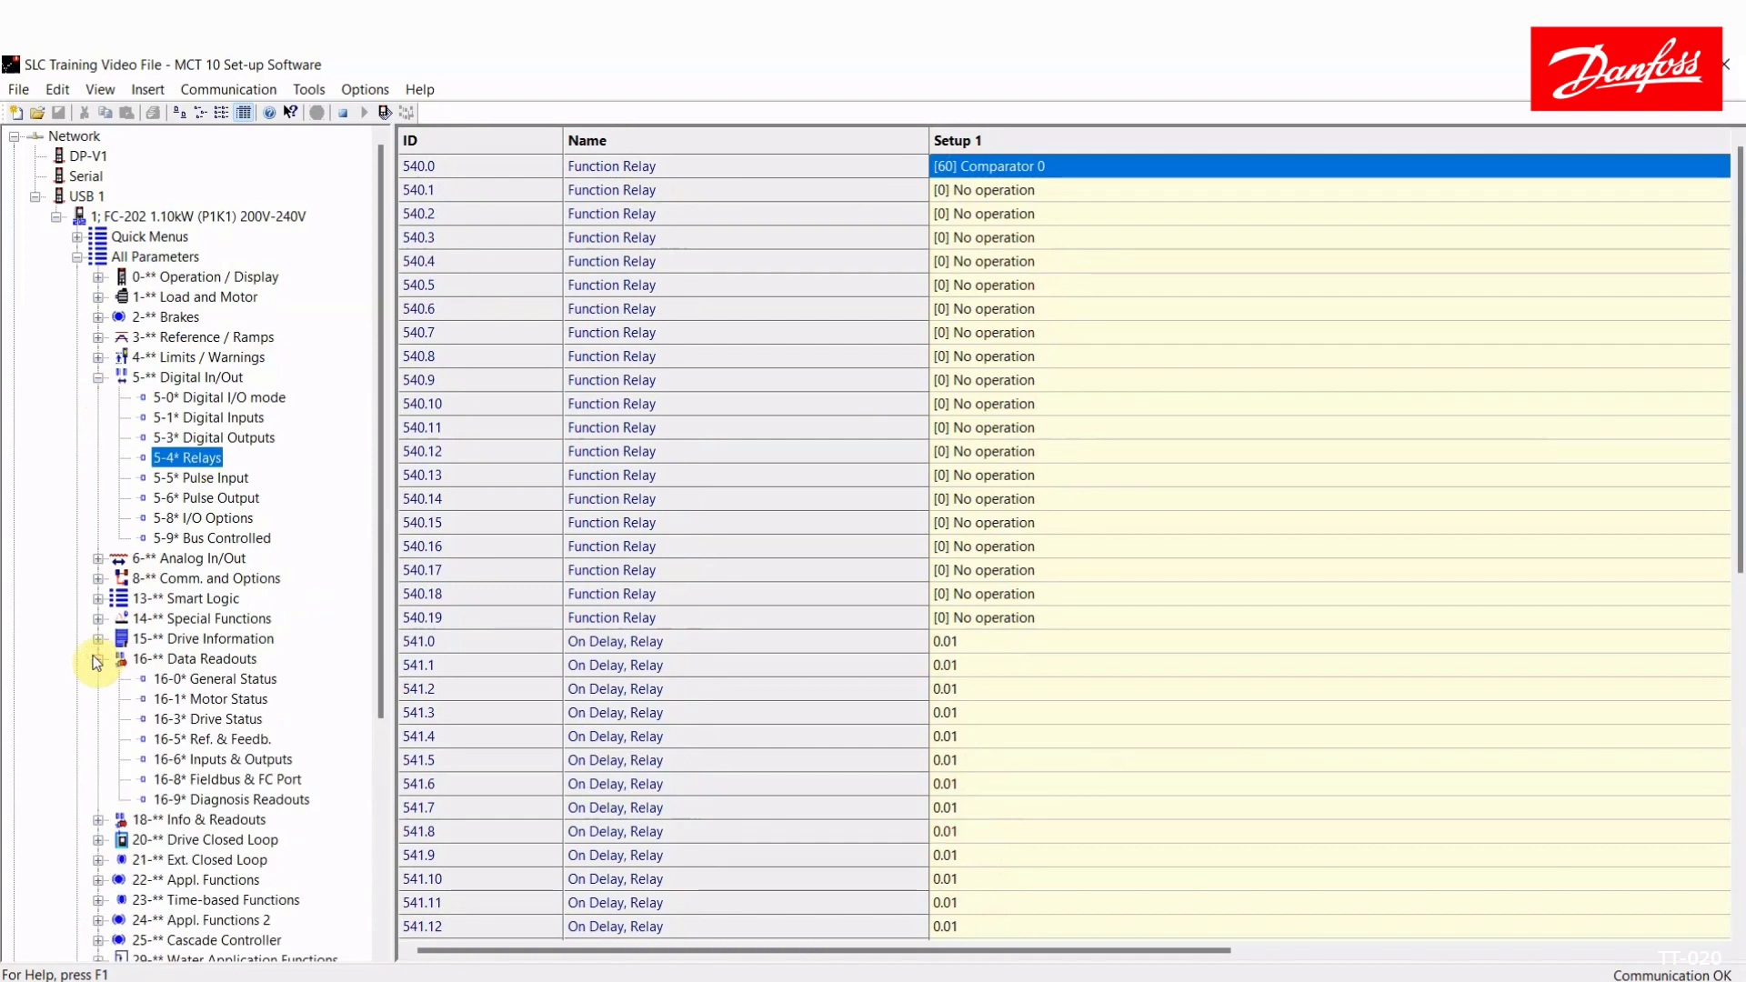
Step: Check the 16-6* live readouts, noting Analog Input 53 at 8.562, then reopen Smart Logic
left_click(210, 758)
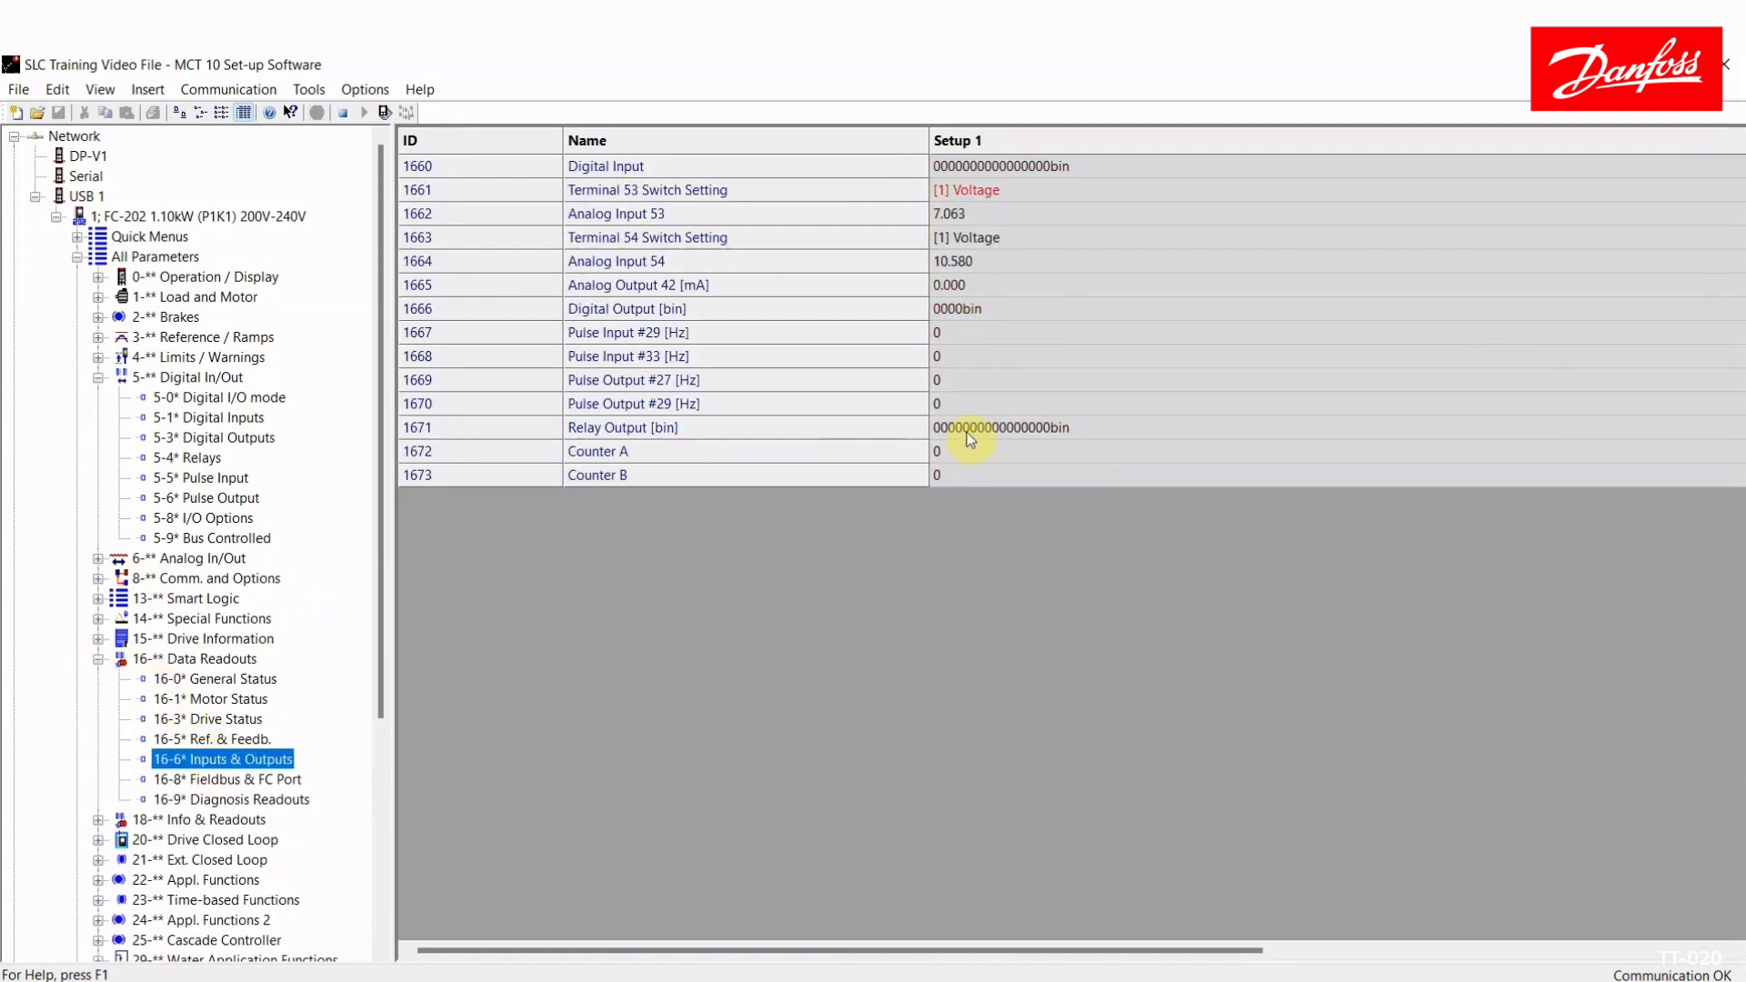
left_click(979, 214)
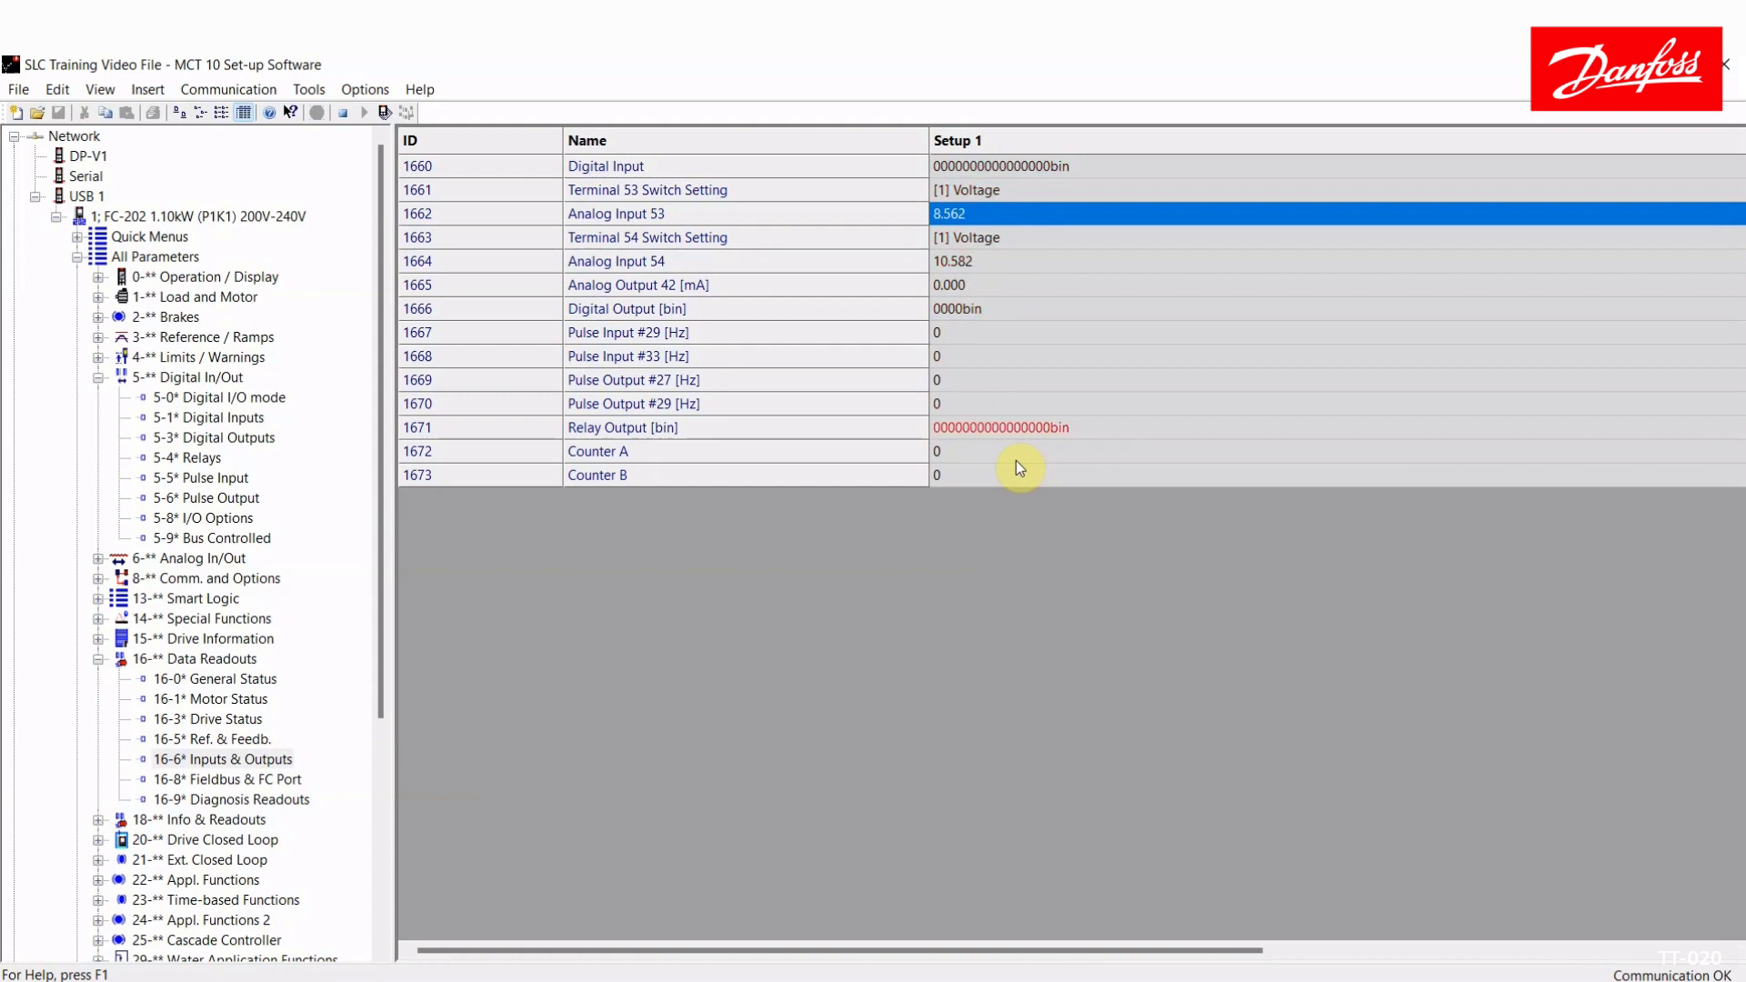
left_click(98, 378)
left_click(98, 437)
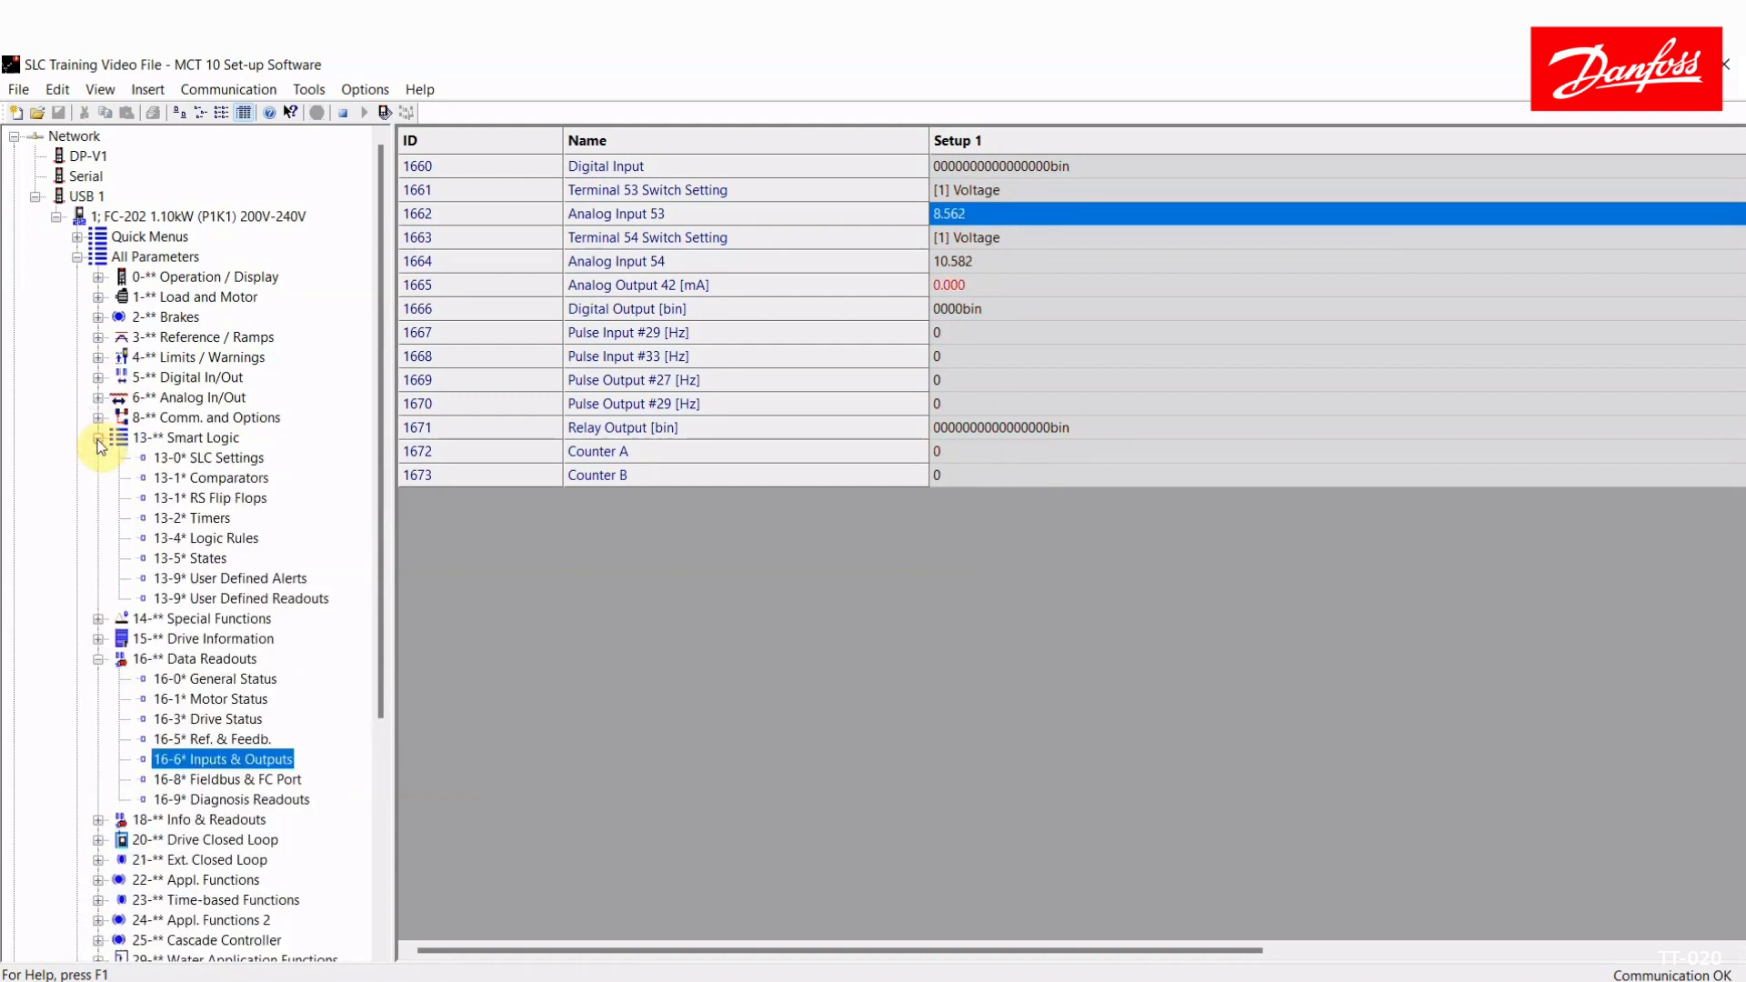
Step: Review logic rule 1 in 13-4*: Comparator 0 OR Comparator 1
left_click(222, 538)
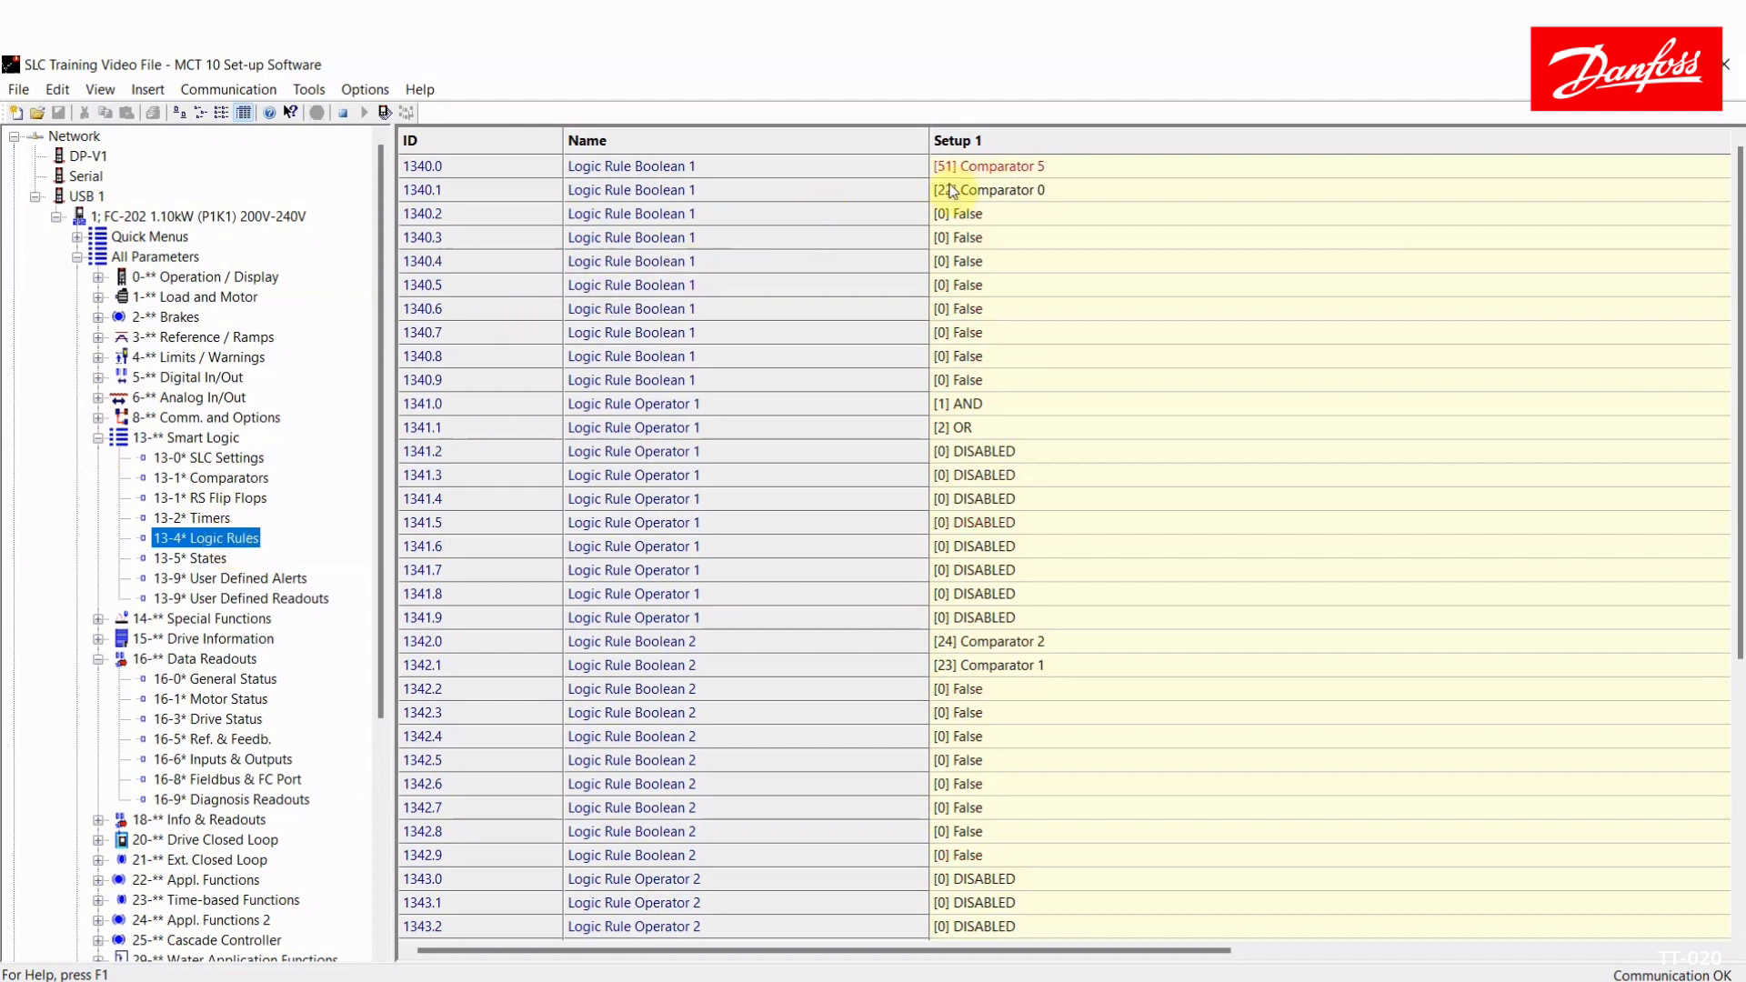
left_click(997, 192)
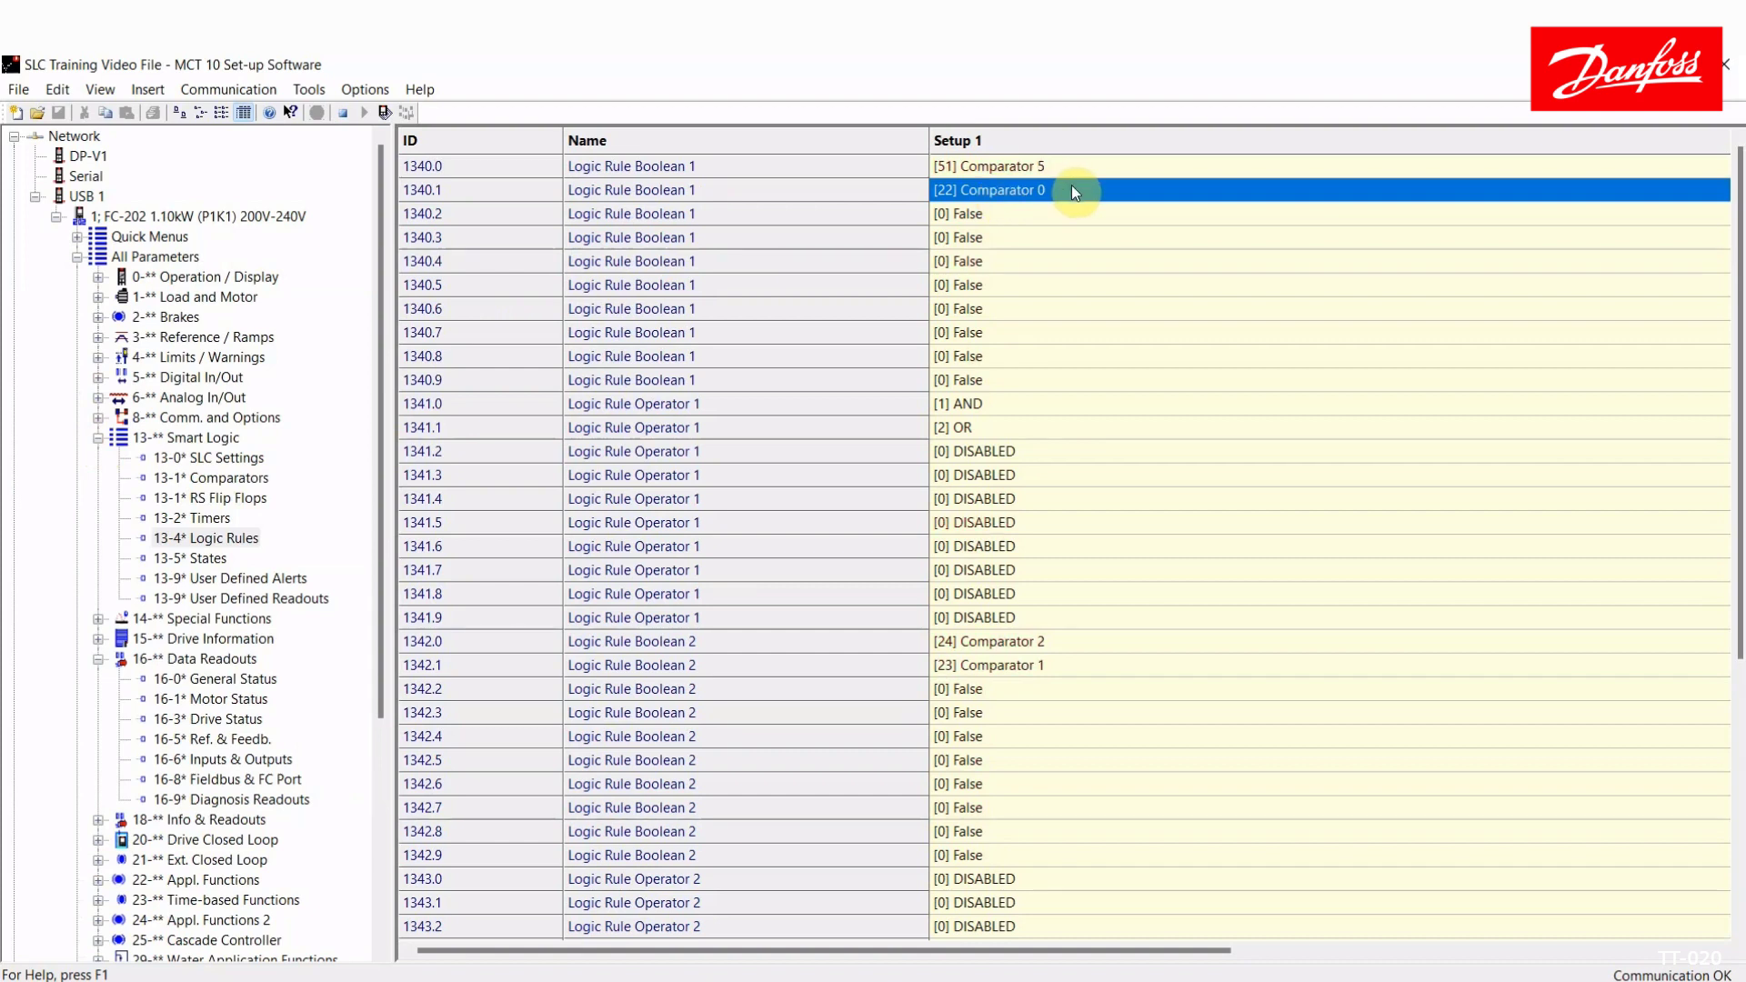
left_click(977, 427)
left_click(997, 670)
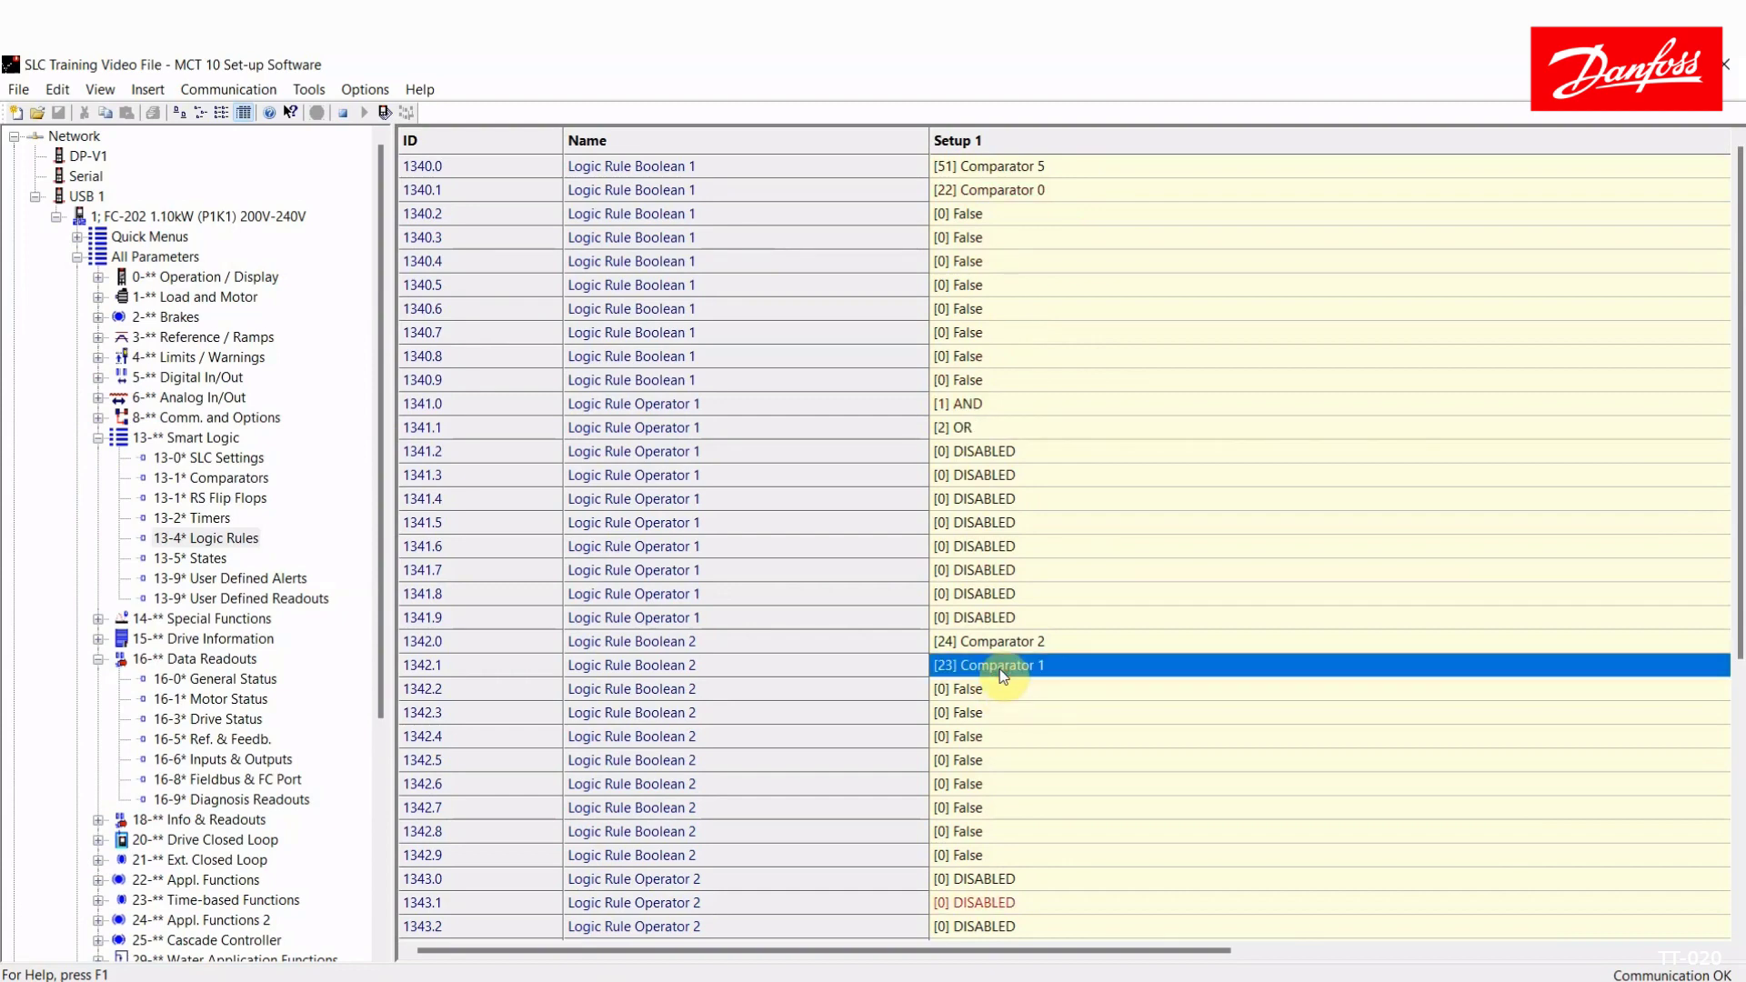
Step: Check comparator 1 tests Analog input AI54 with a less-than operator
left_click(249, 479)
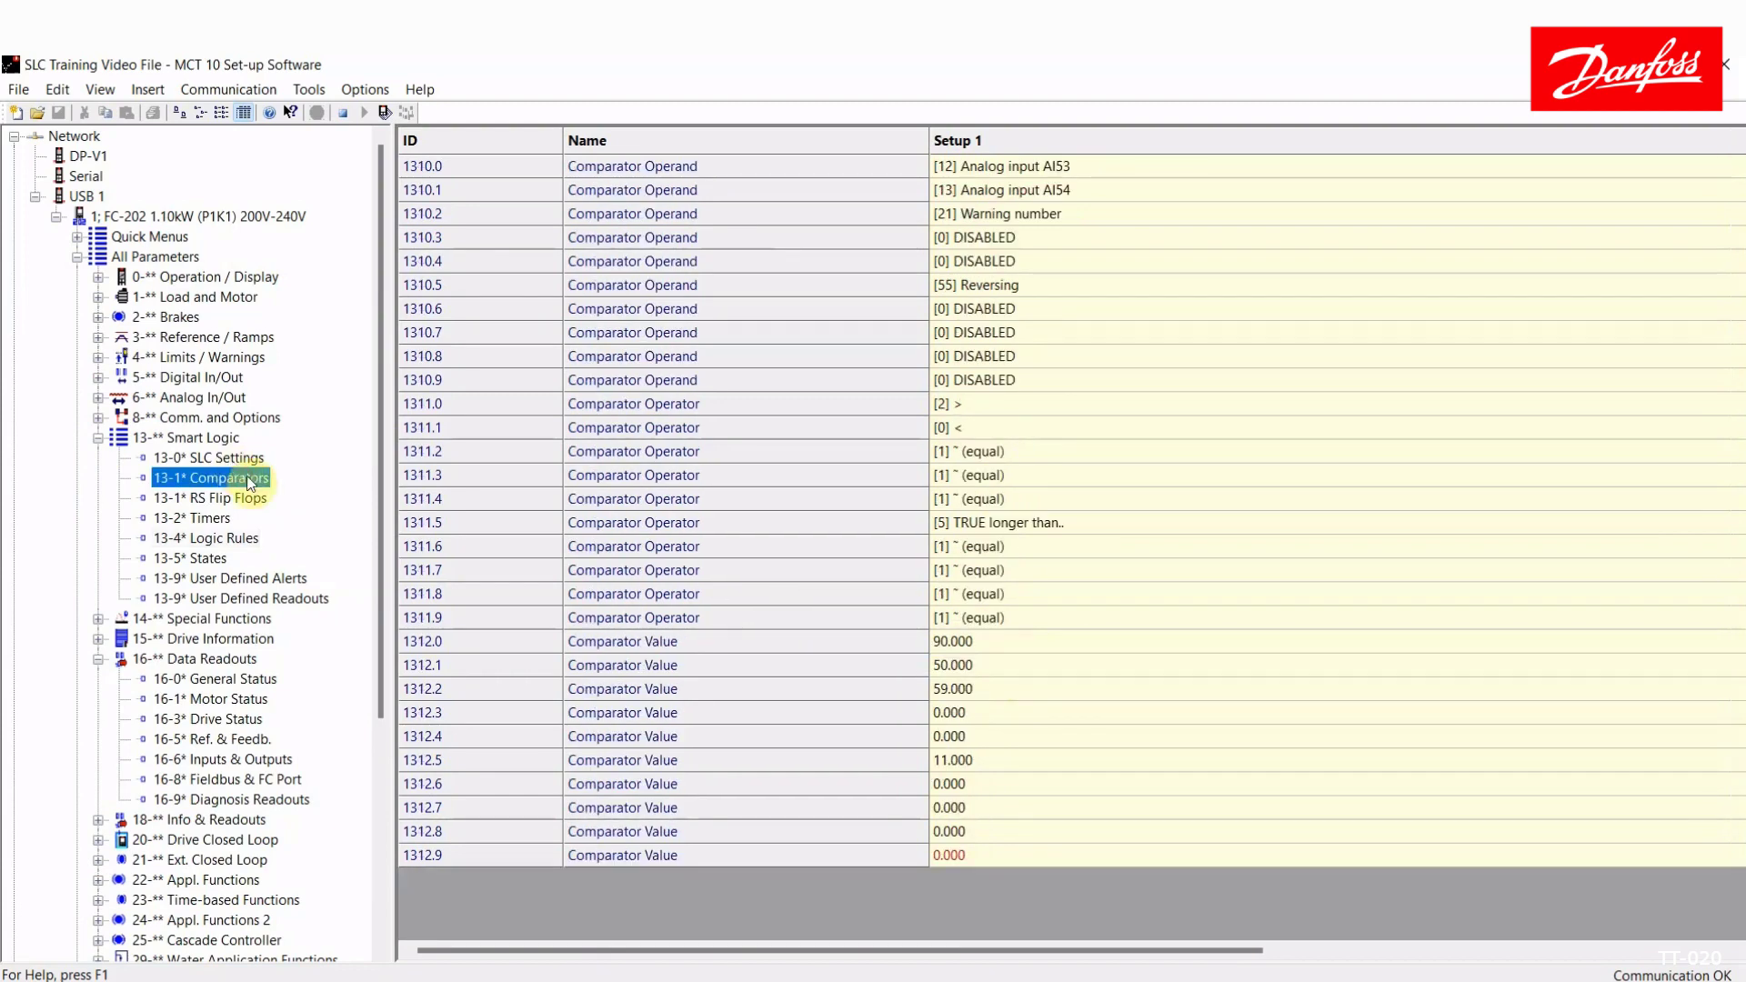
left_click(1000, 193)
left_click(970, 433)
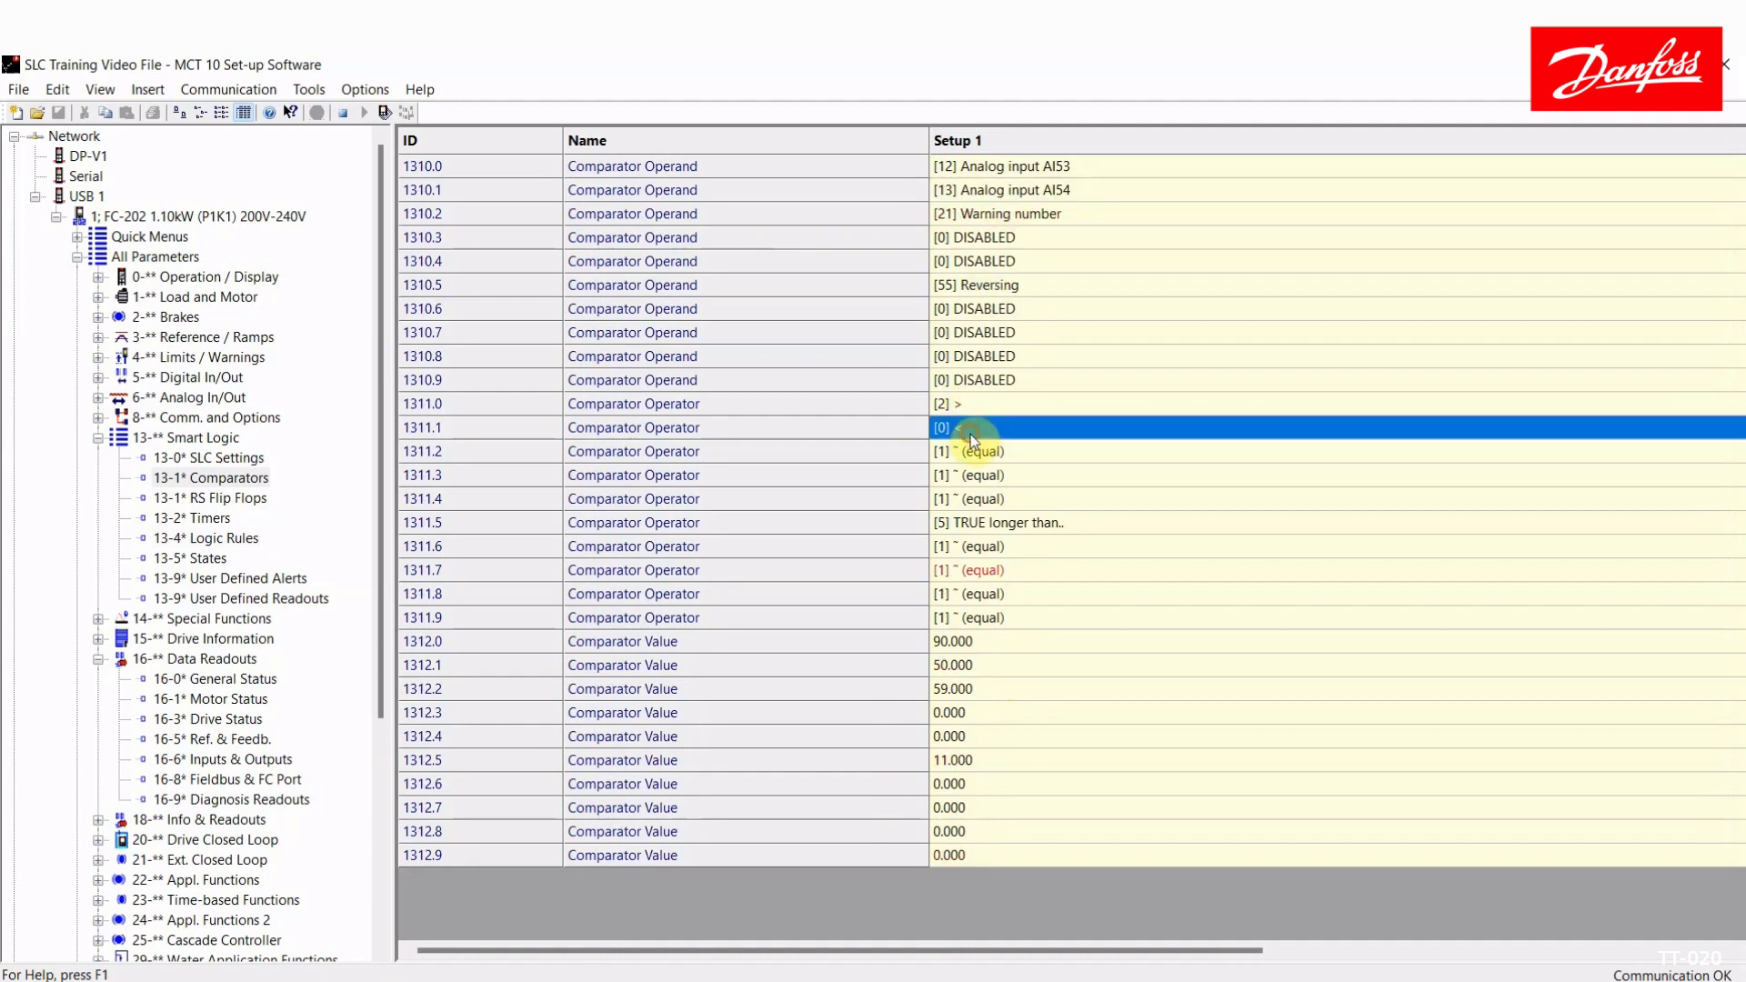
Step: Check comparator 1's threshold value of 50.000
left_click(976, 668)
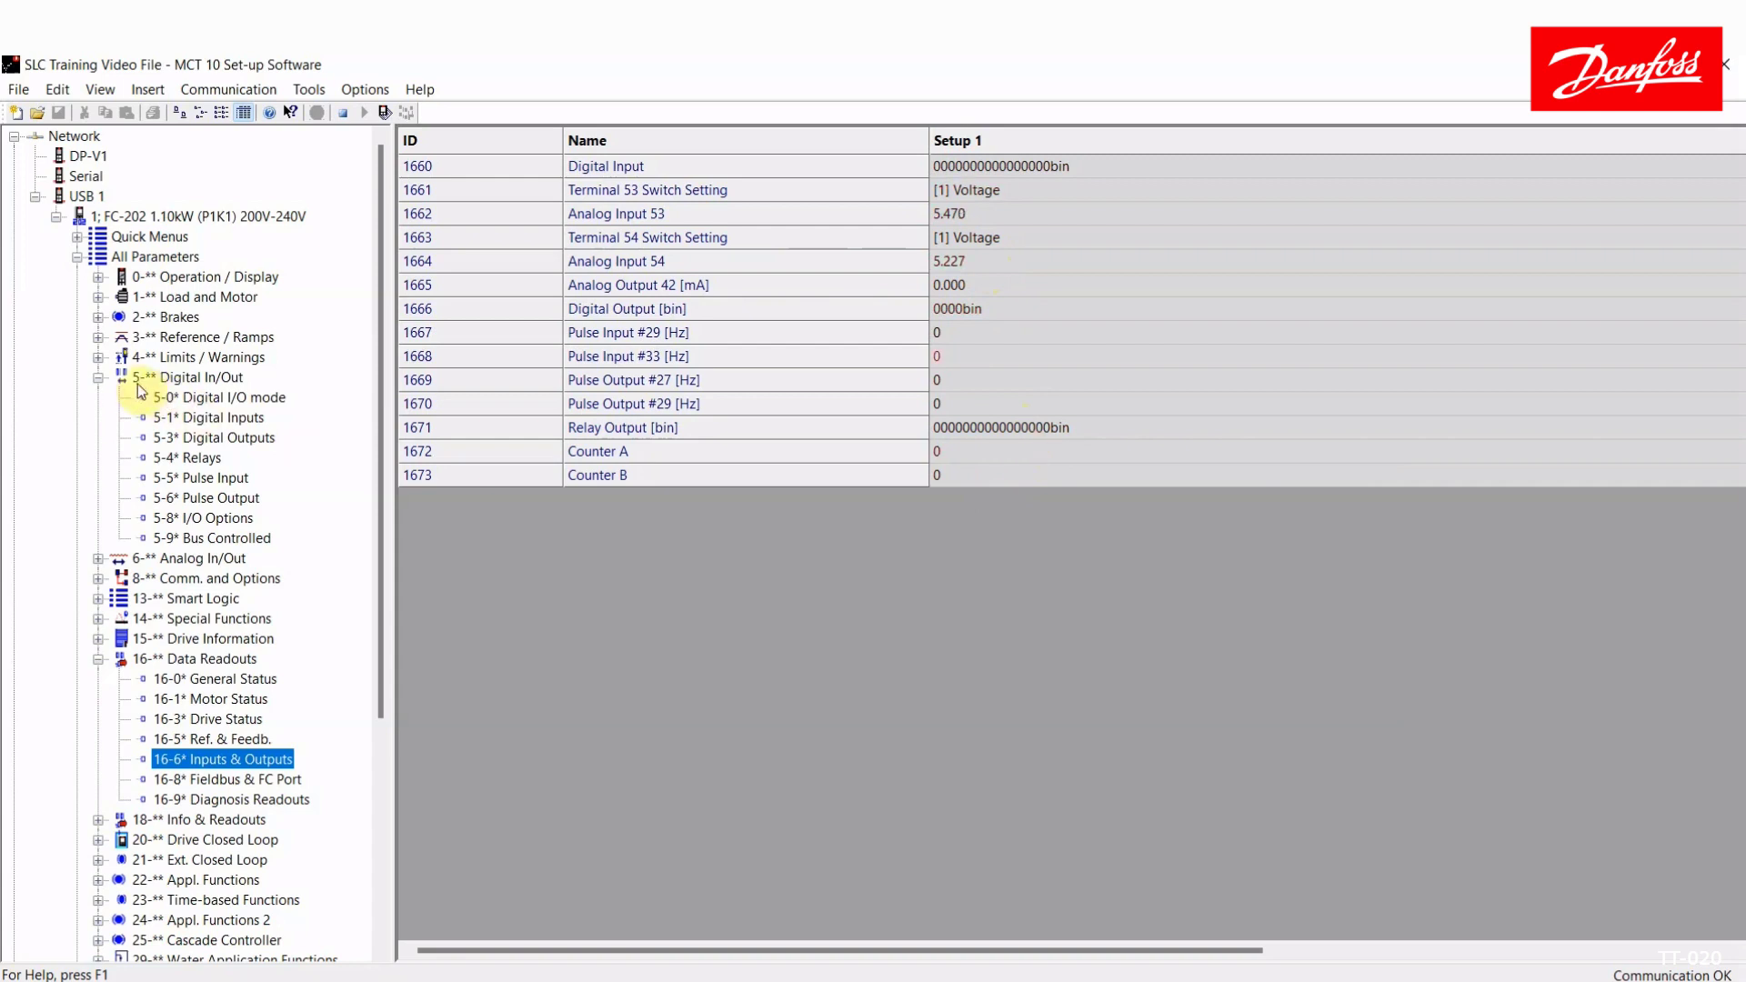
Step: Show the RS flip-flop operand parameters under 13-** Smart Logic
left_click(98, 378)
left_click(99, 437)
left_click(207, 498)
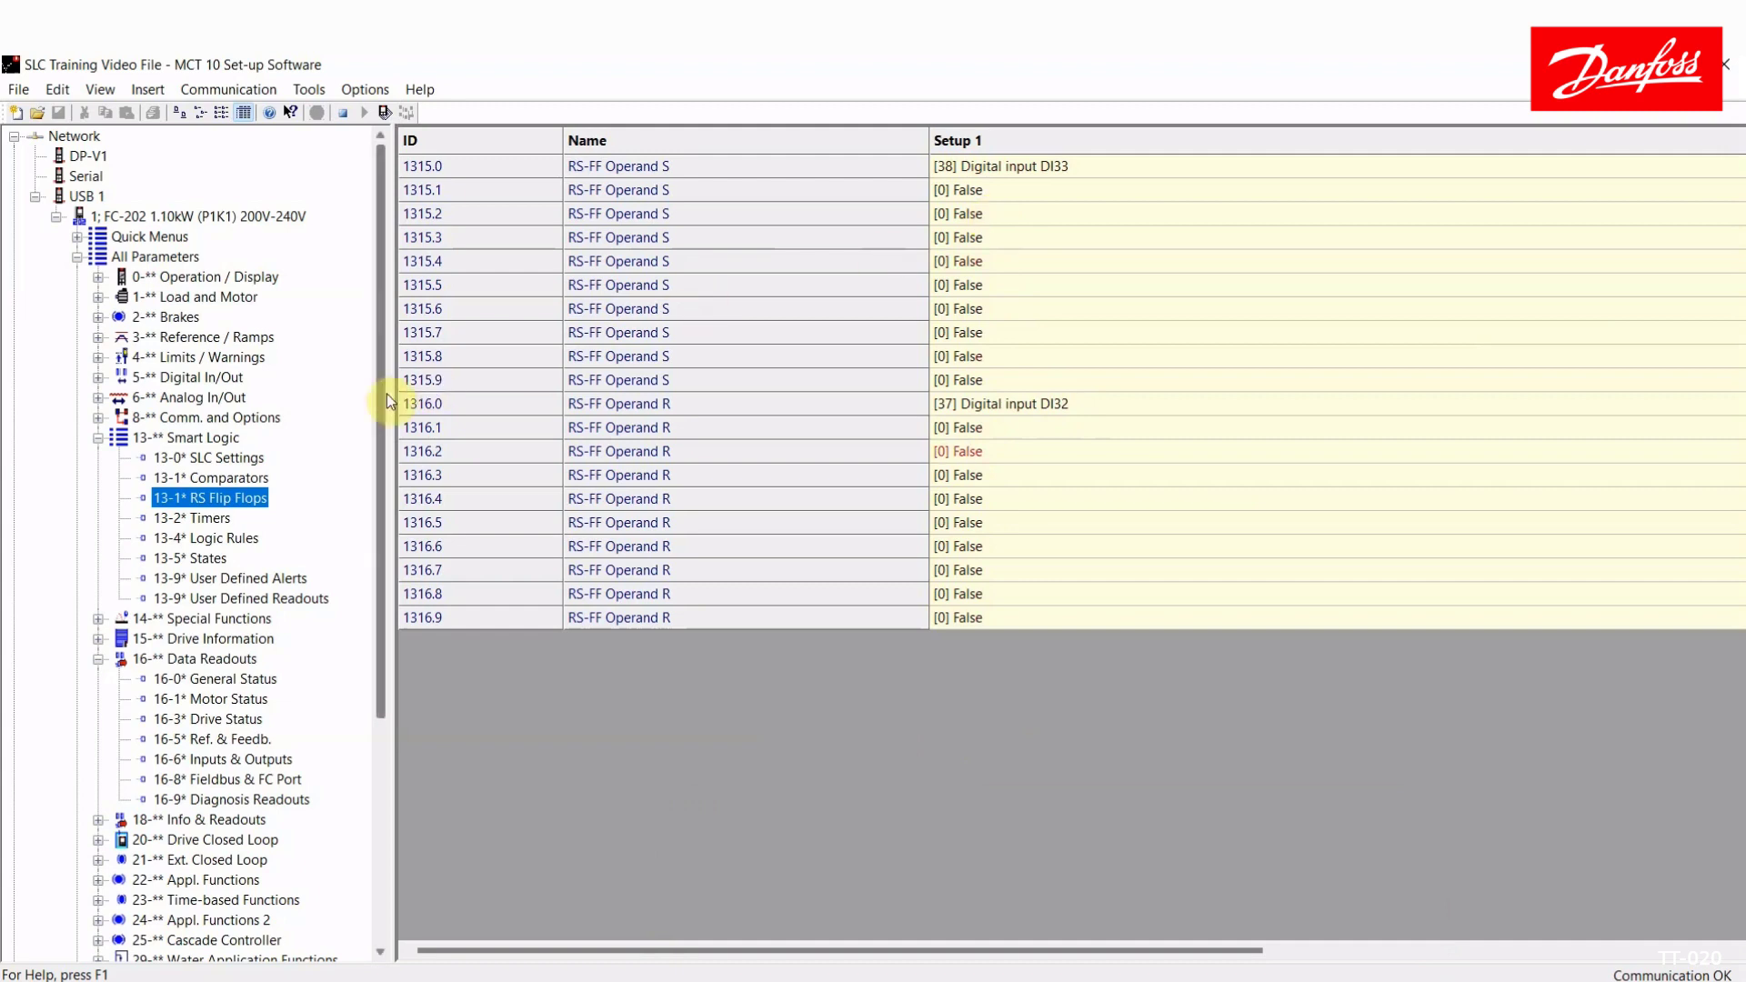
Step: Confirm terminal 29's digital output is set to [240] RS Flipflop 0
left_click(99, 378)
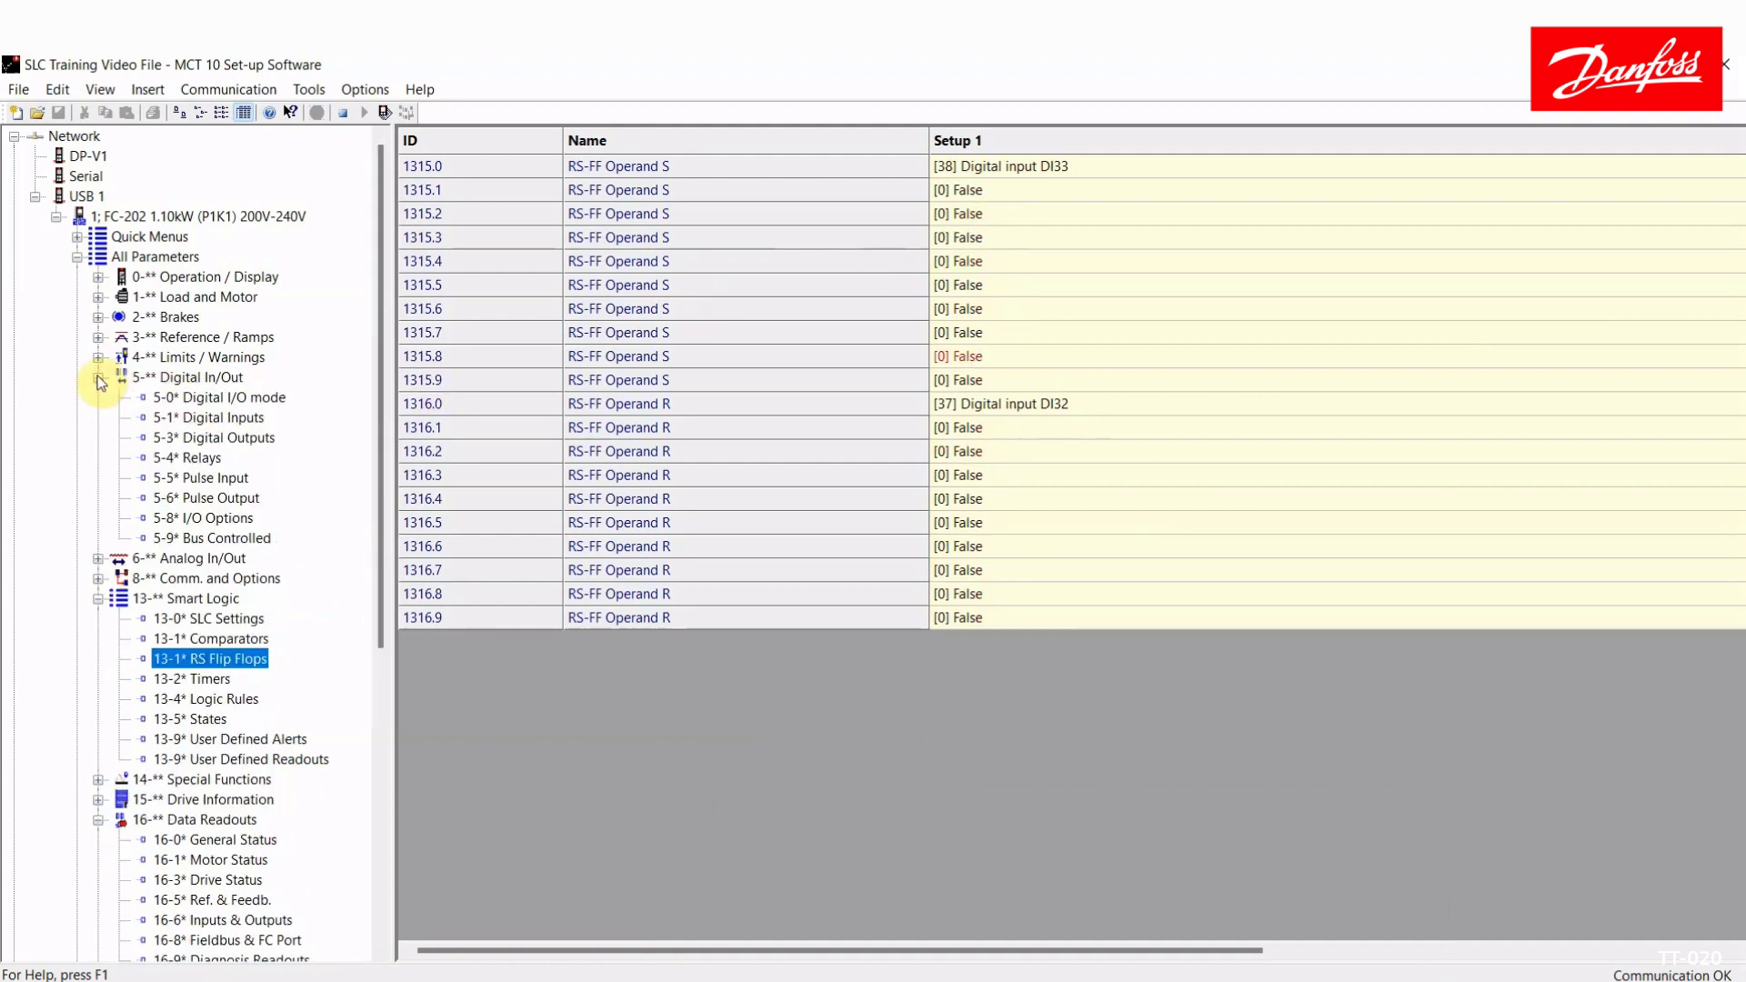
left_click(211, 437)
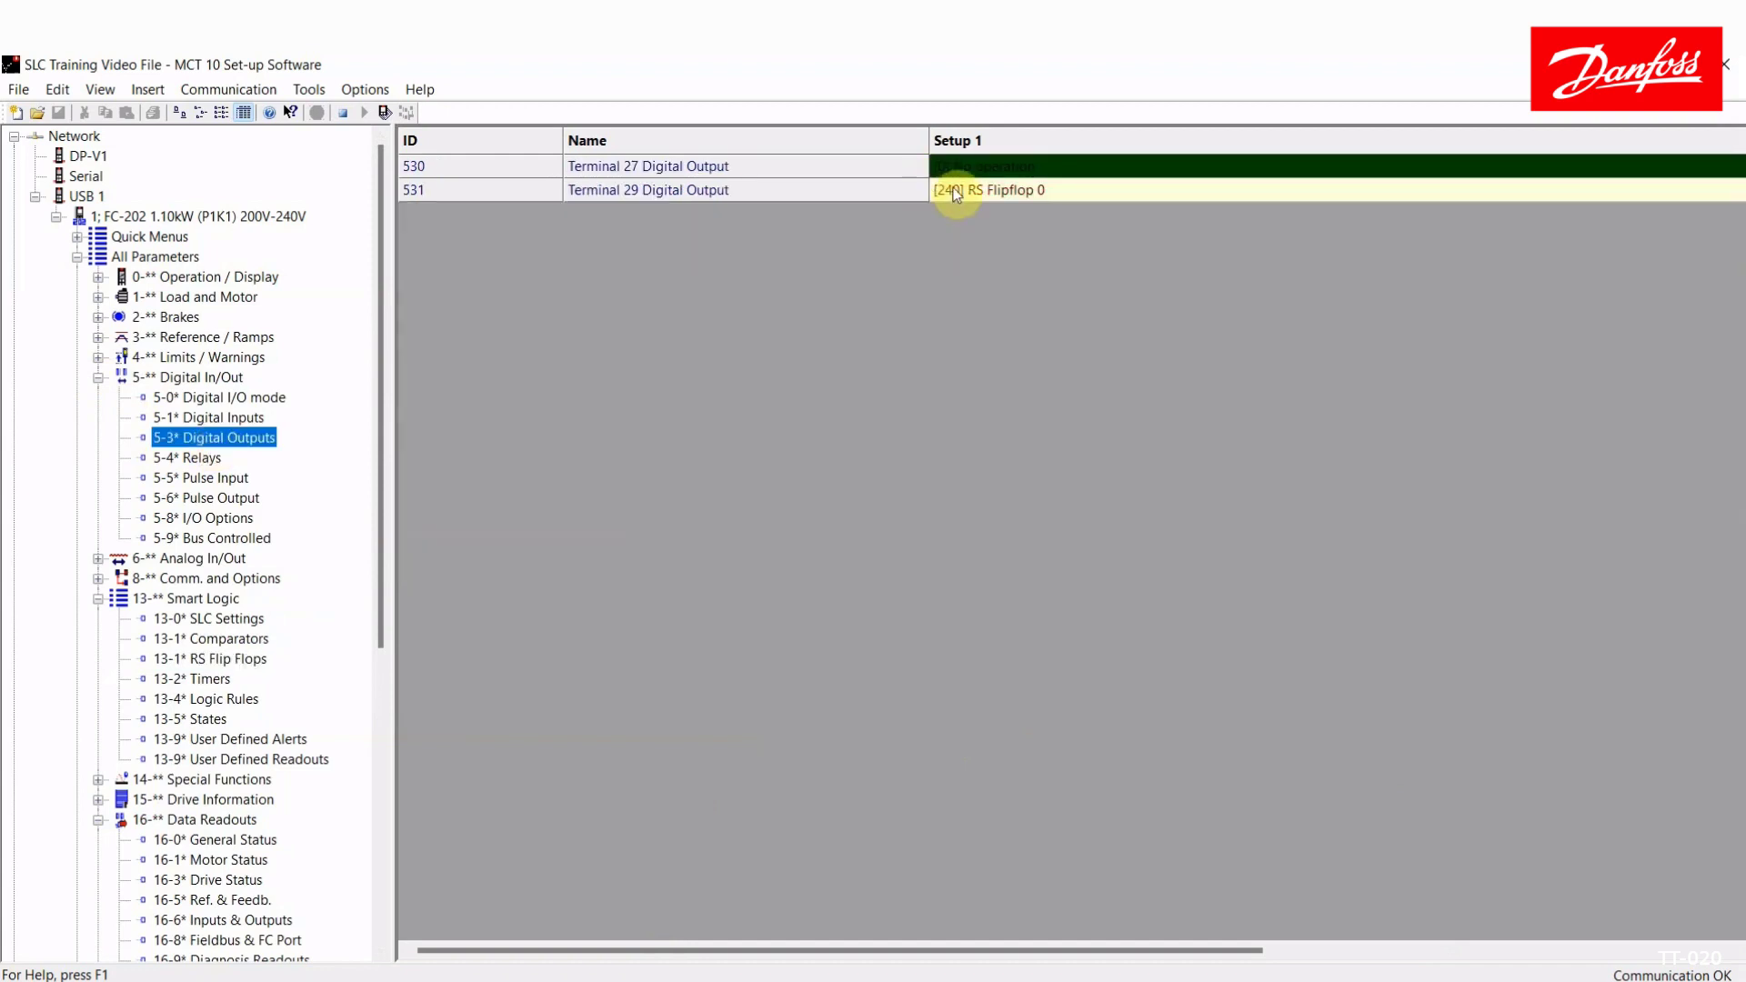
left_click(738, 190)
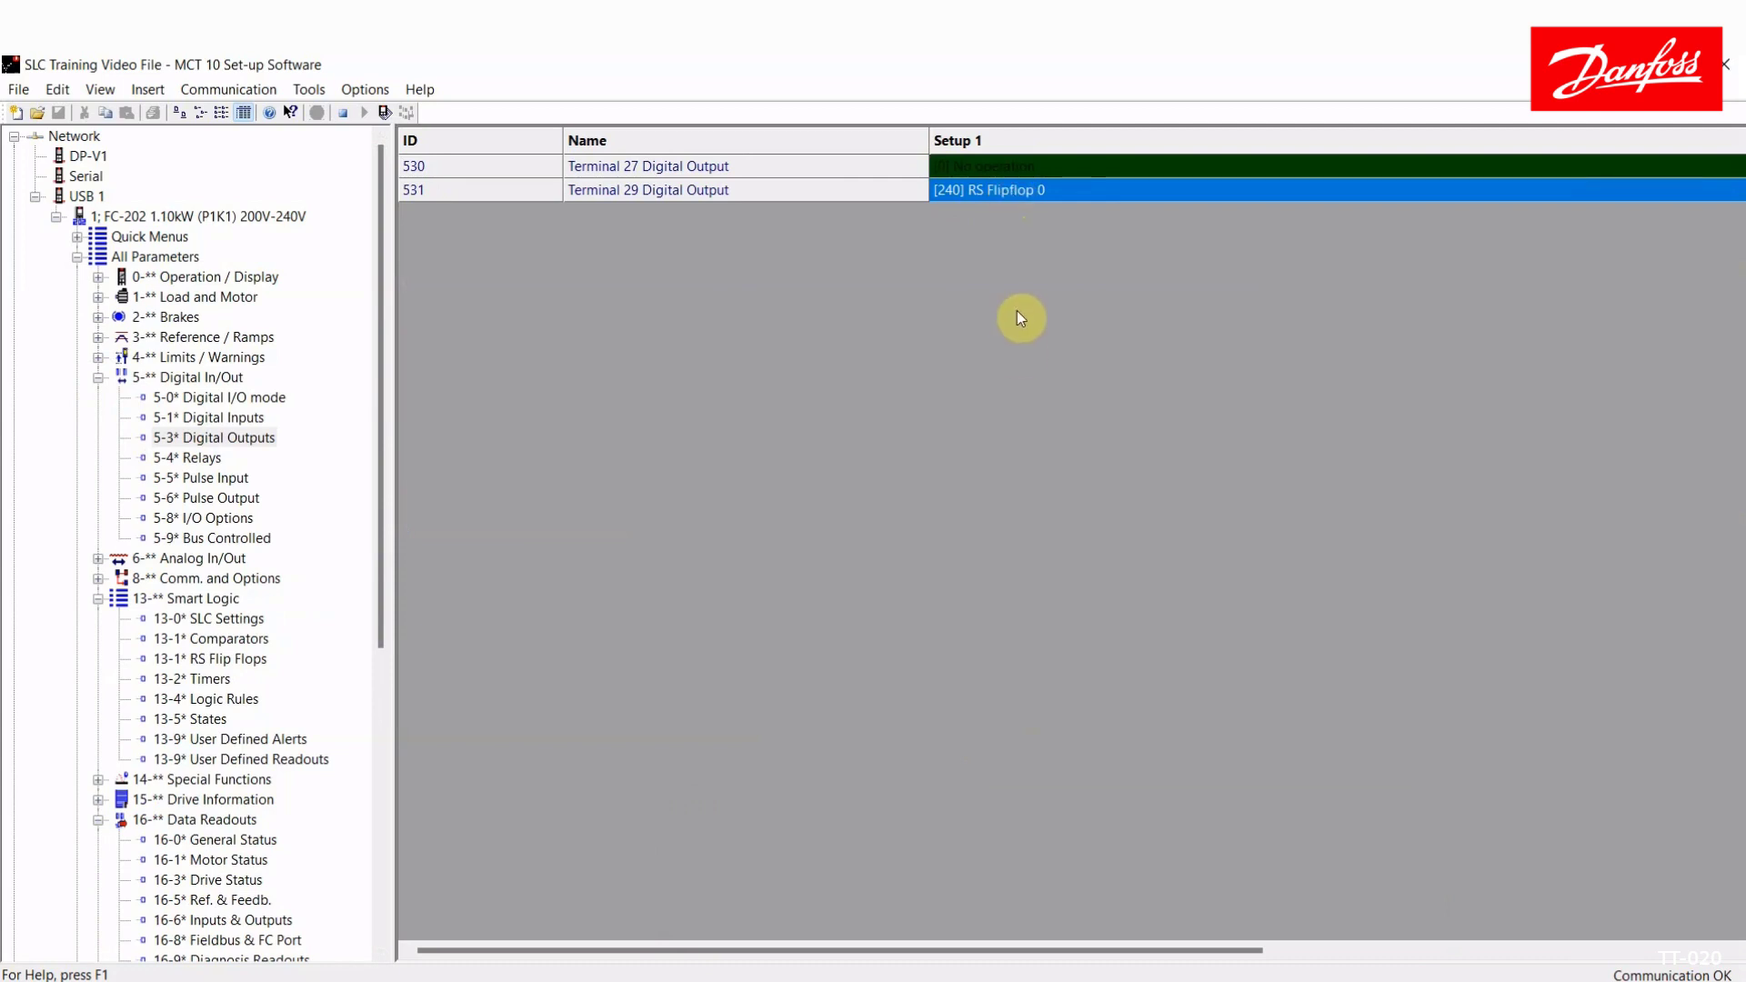
left_click(98, 377)
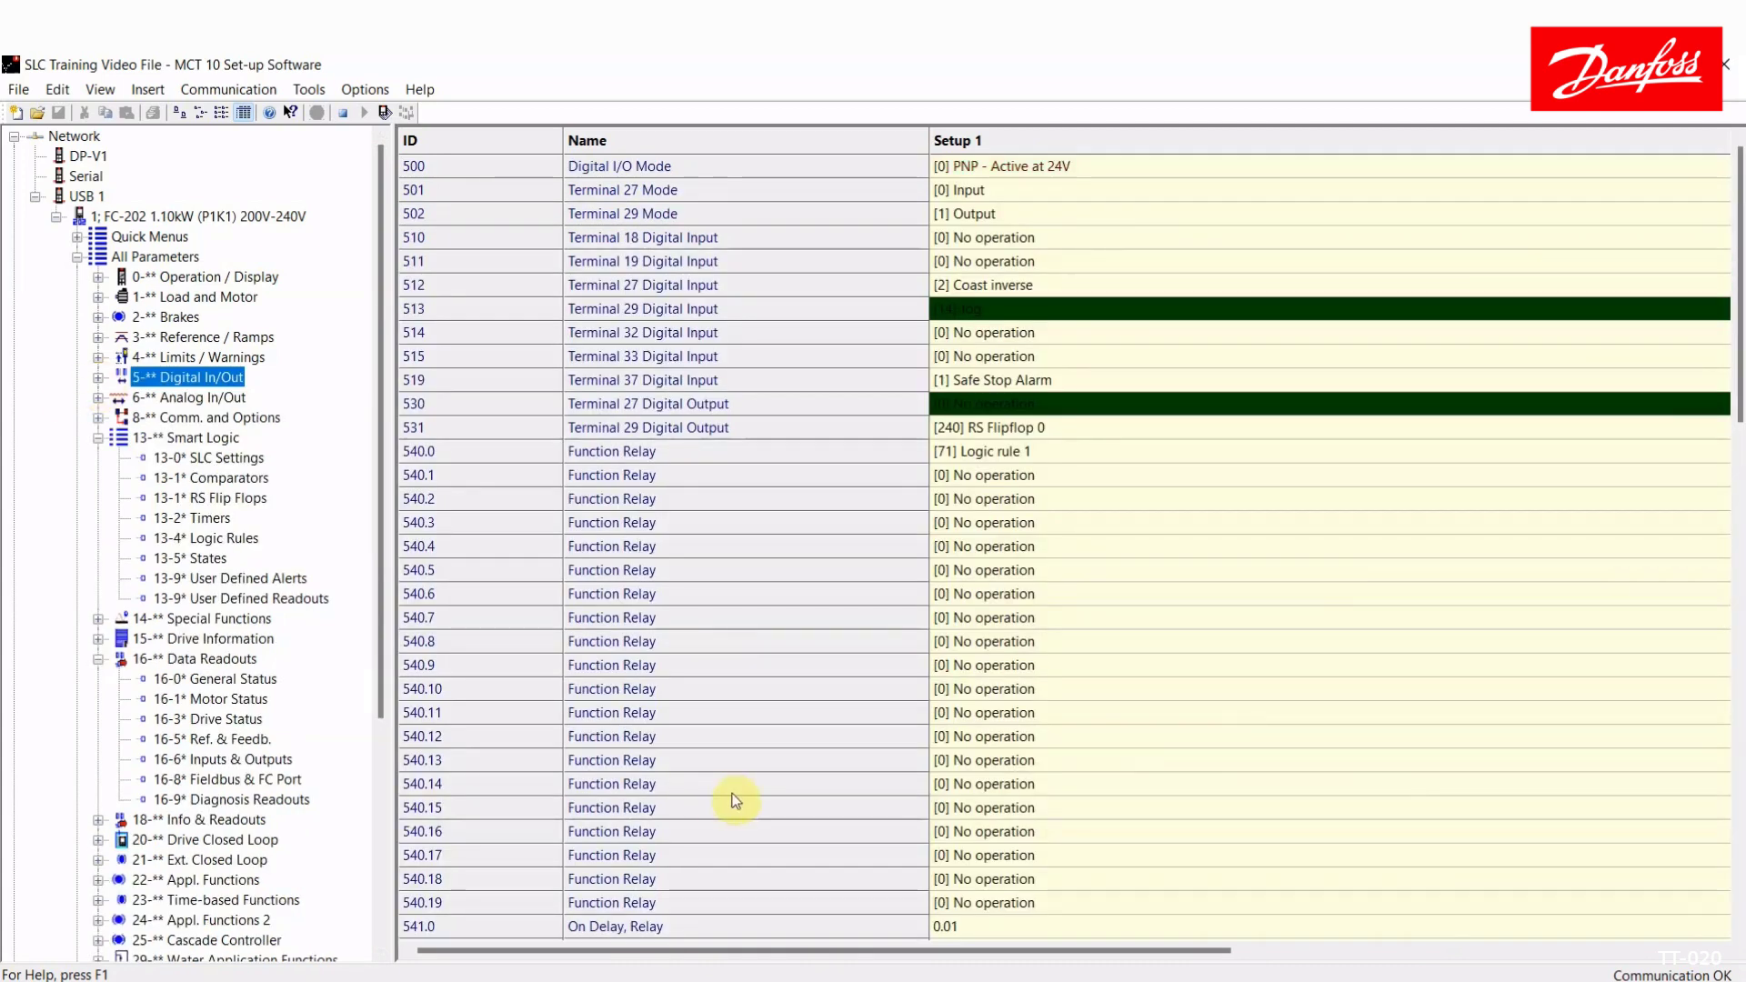
mouse_move(1052, 978)
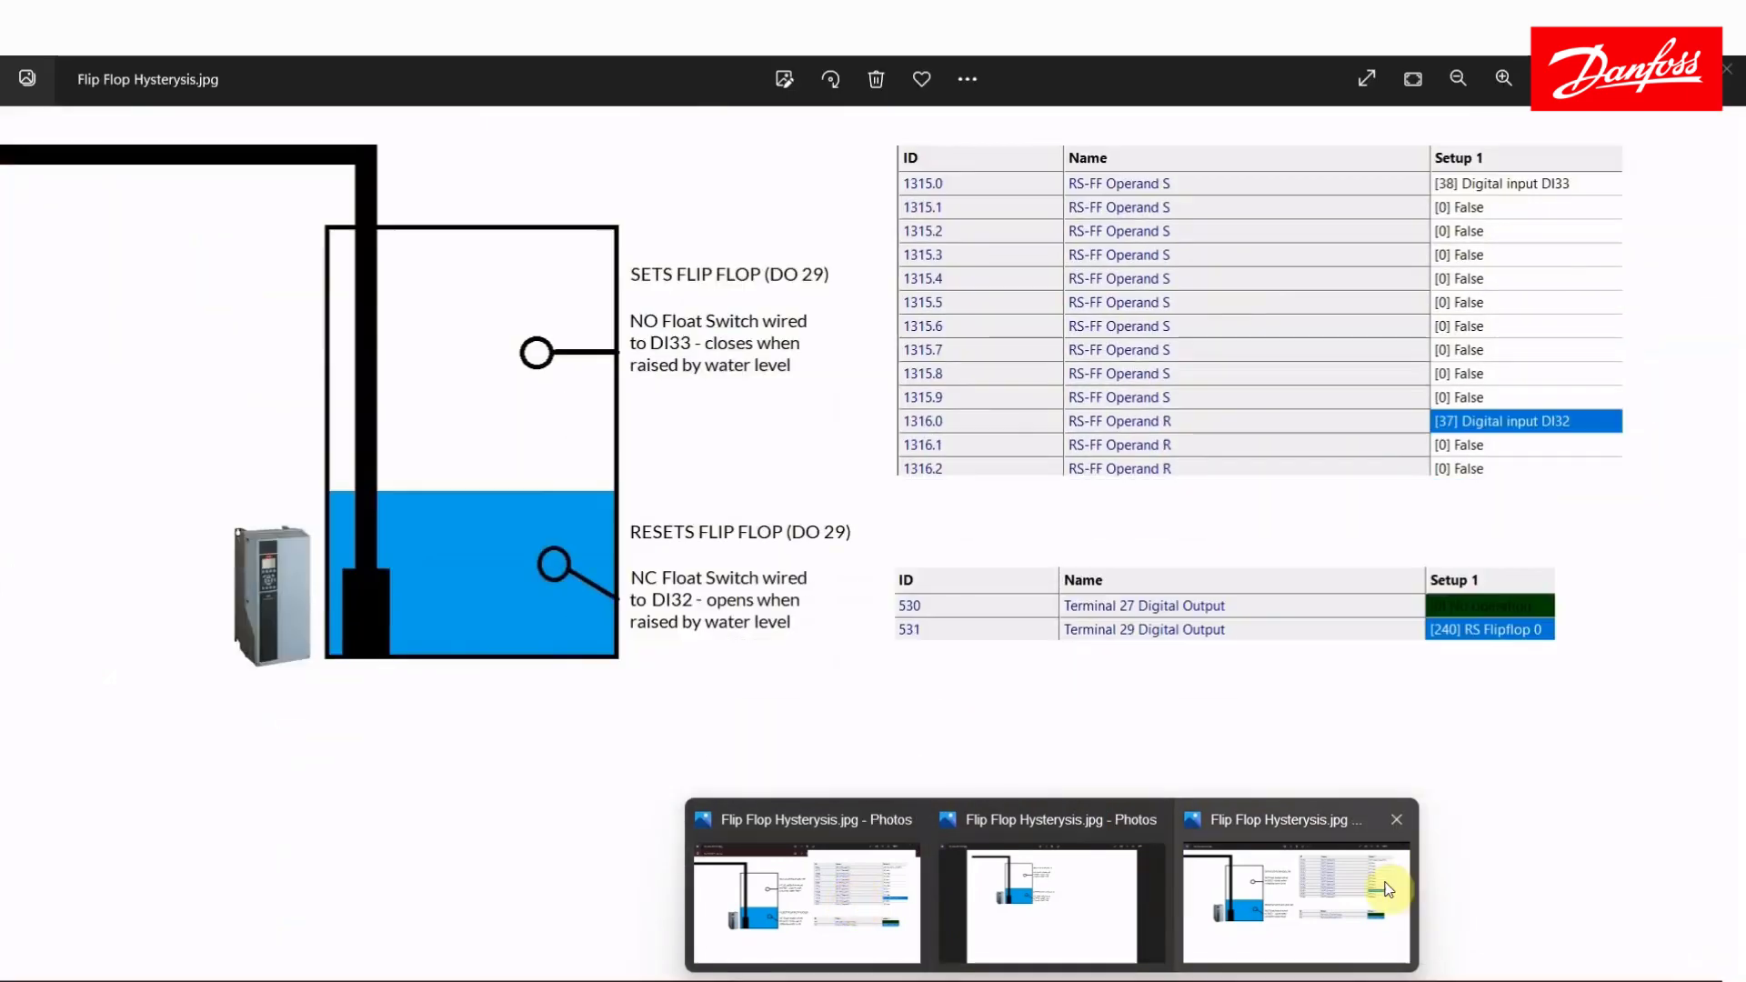
Step: Bring up the Flip Flop Hysterysis.jpg diagram and trace the float-switch set/reset logic
left_click(1342, 890)
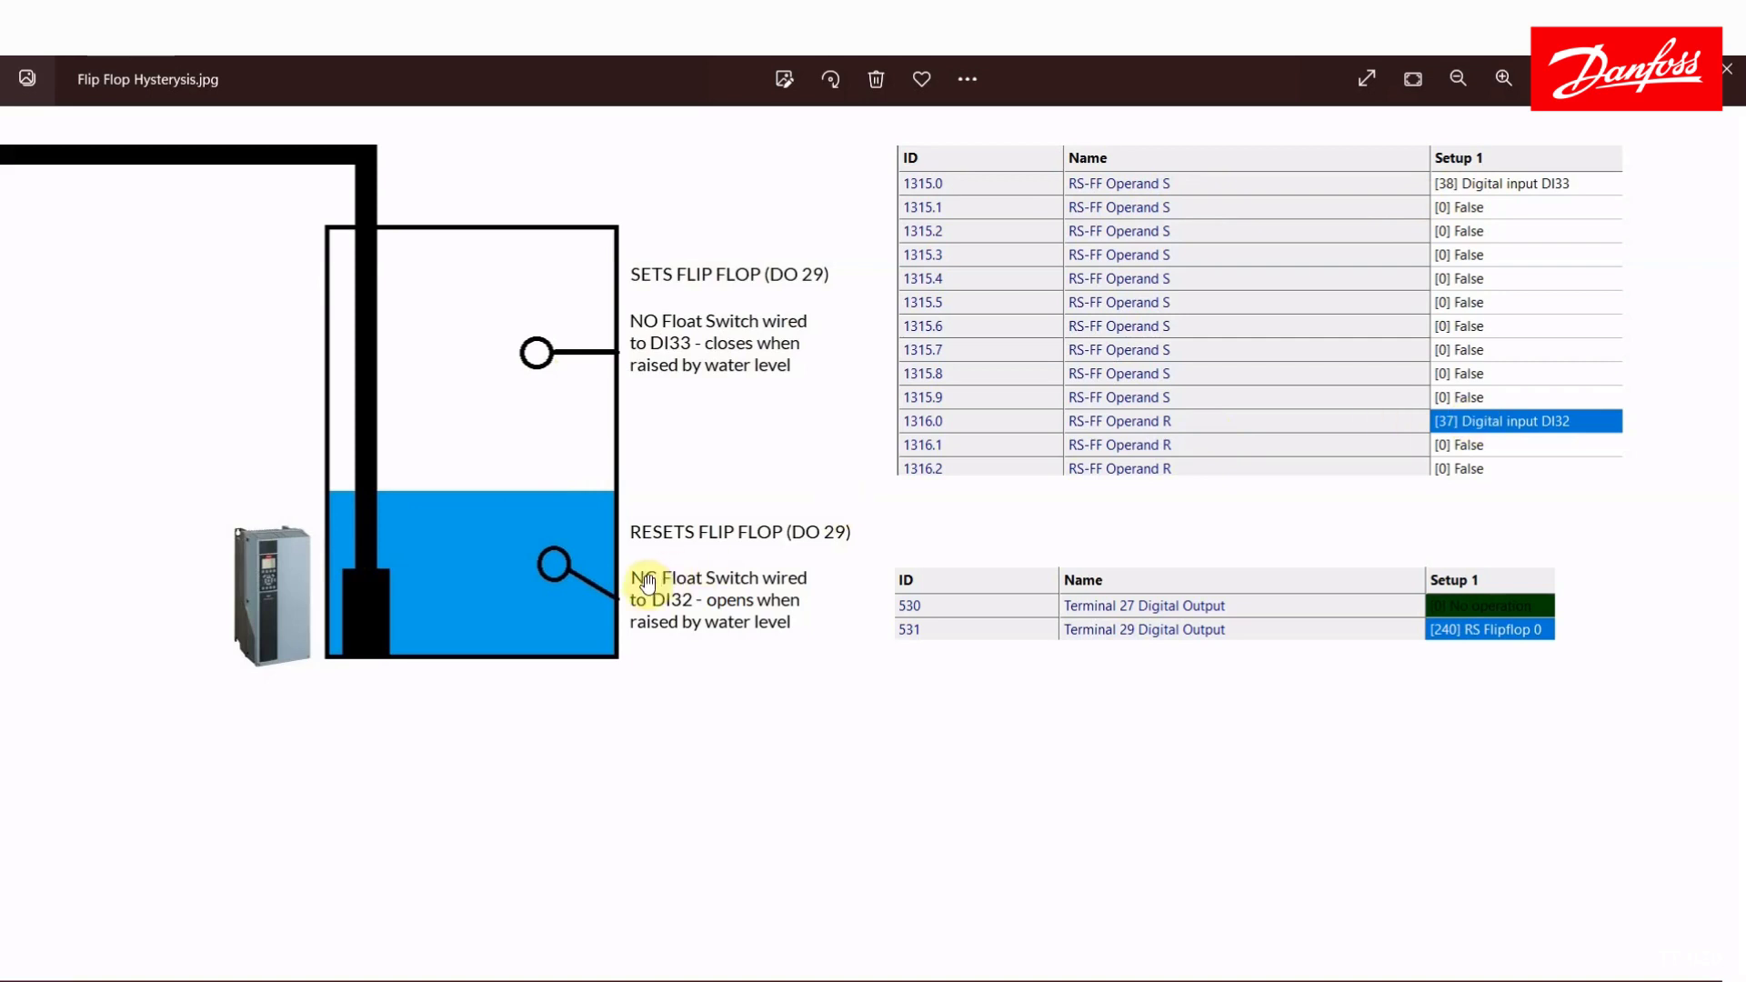
mouse_move(555, 550)
left_mouse_down()
mouse_move(559, 611)
mouse_move(546, 557)
mouse_move(490, 516)
mouse_move(502, 577)
mouse_move(606, 619)
mouse_move(549, 608)
mouse_move(617, 608)
mouse_move(546, 569)
mouse_move(1216, 421)
left_mouse_up()
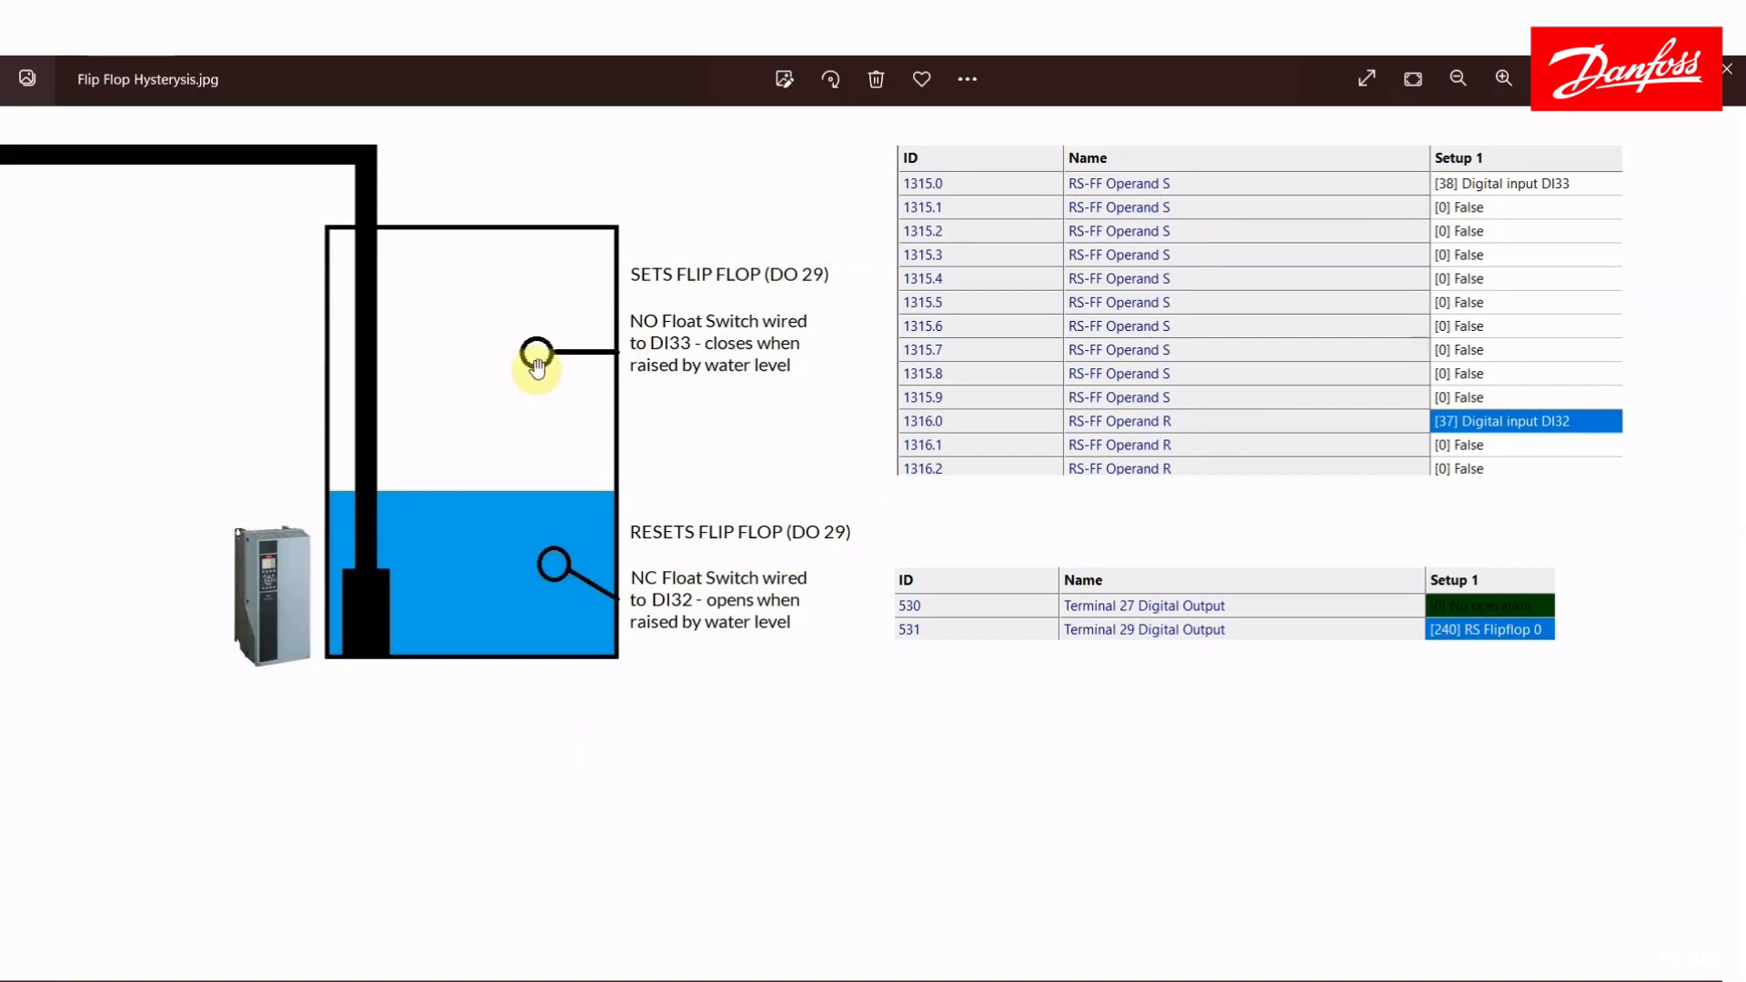
left_click_drag(537, 367, 549, 553)
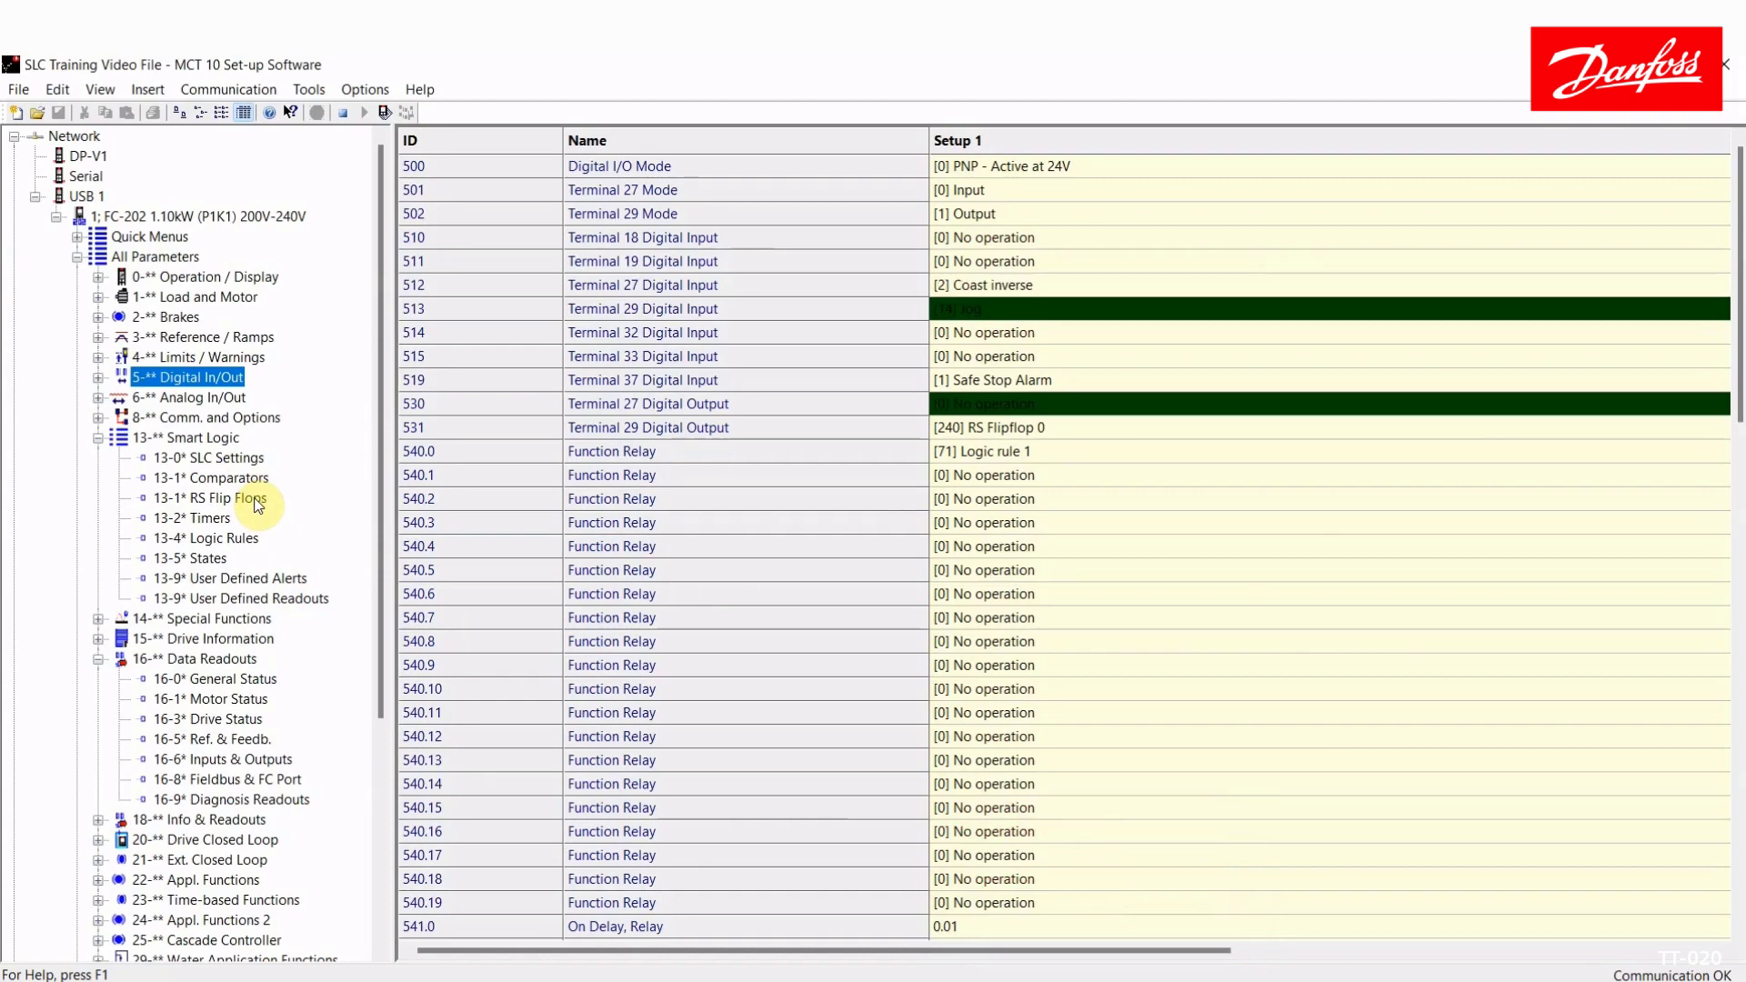
Step: Return to the 16-6* live readouts to watch the Digital Input word change
left_click(223, 759)
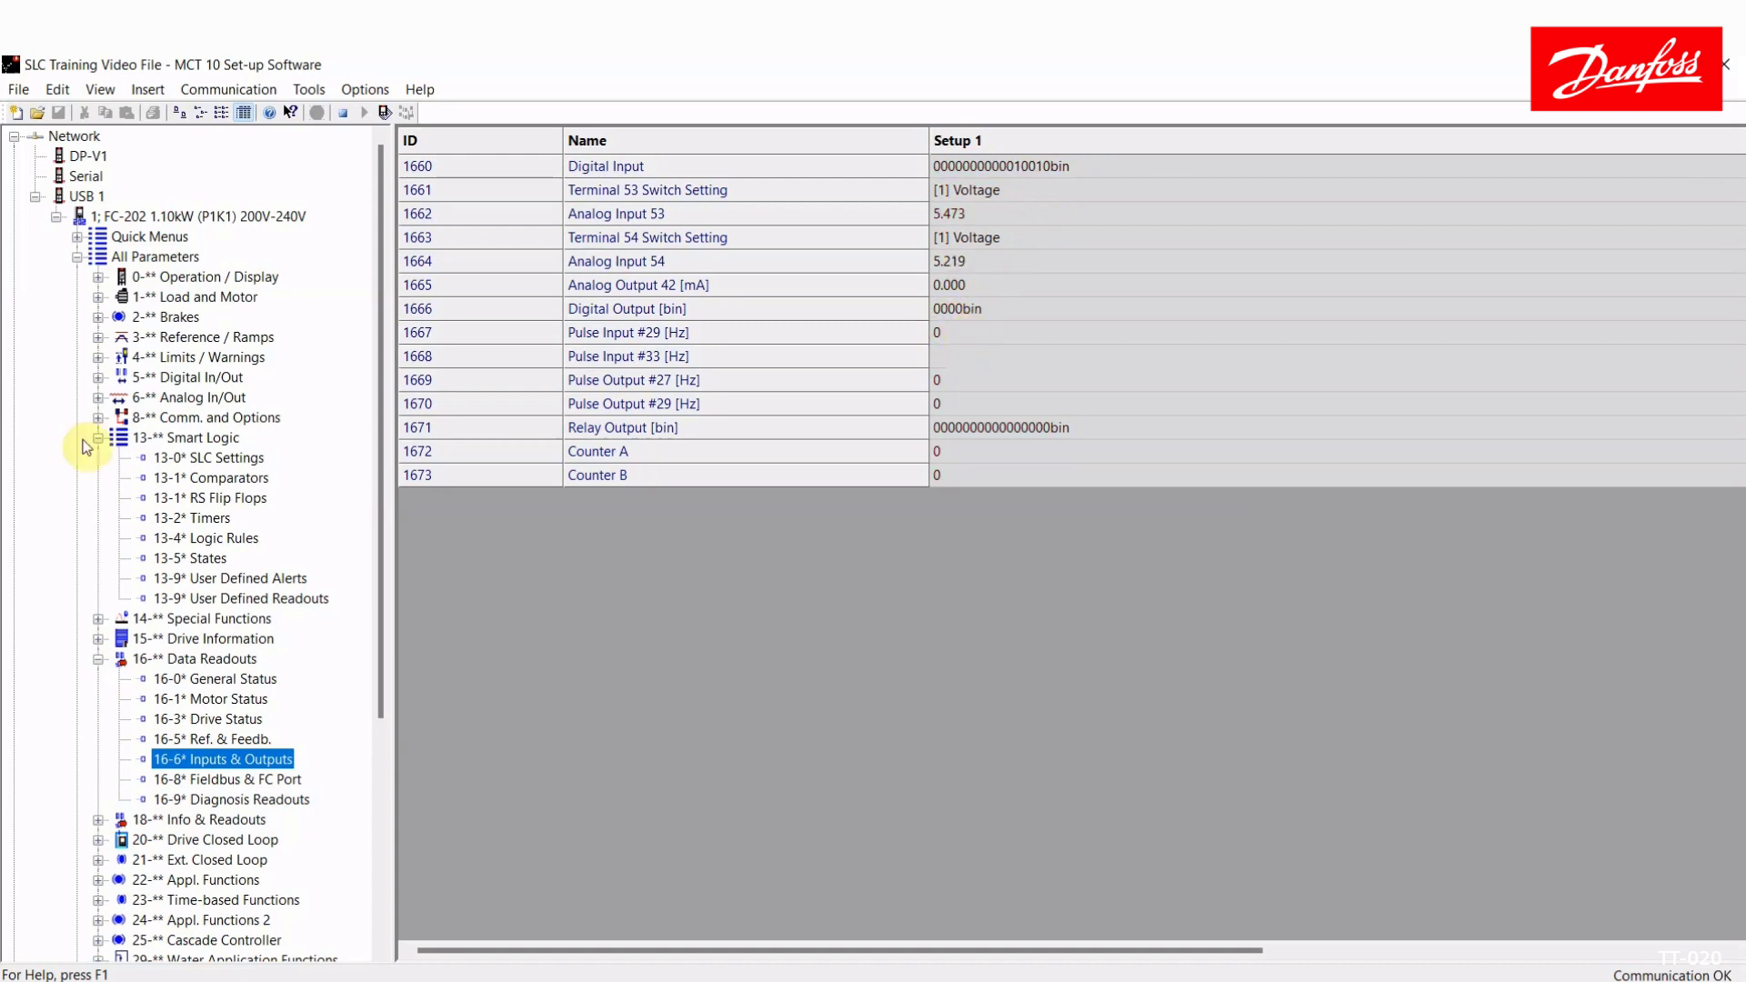
Step: Review the SL events (SL Time-out 0, Digital input DI18, Logic rule 0), then list alerts 1390–1392
left_click(207, 559)
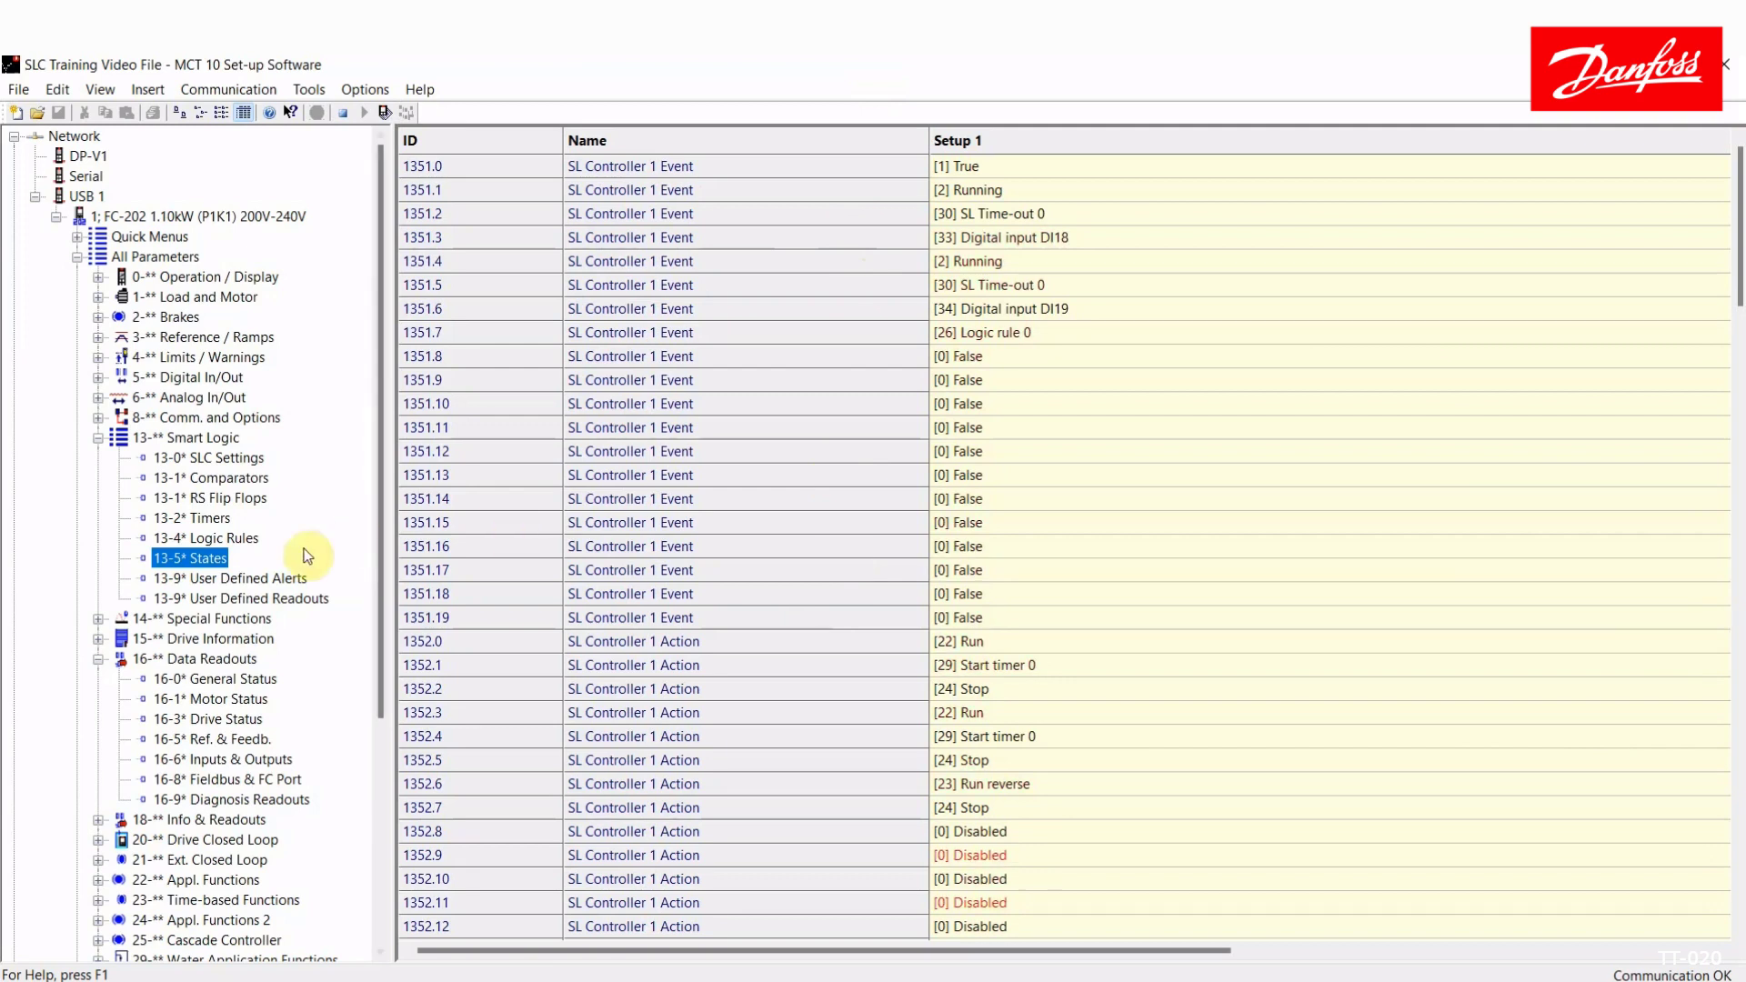
left_click(962, 171)
left_click(993, 215)
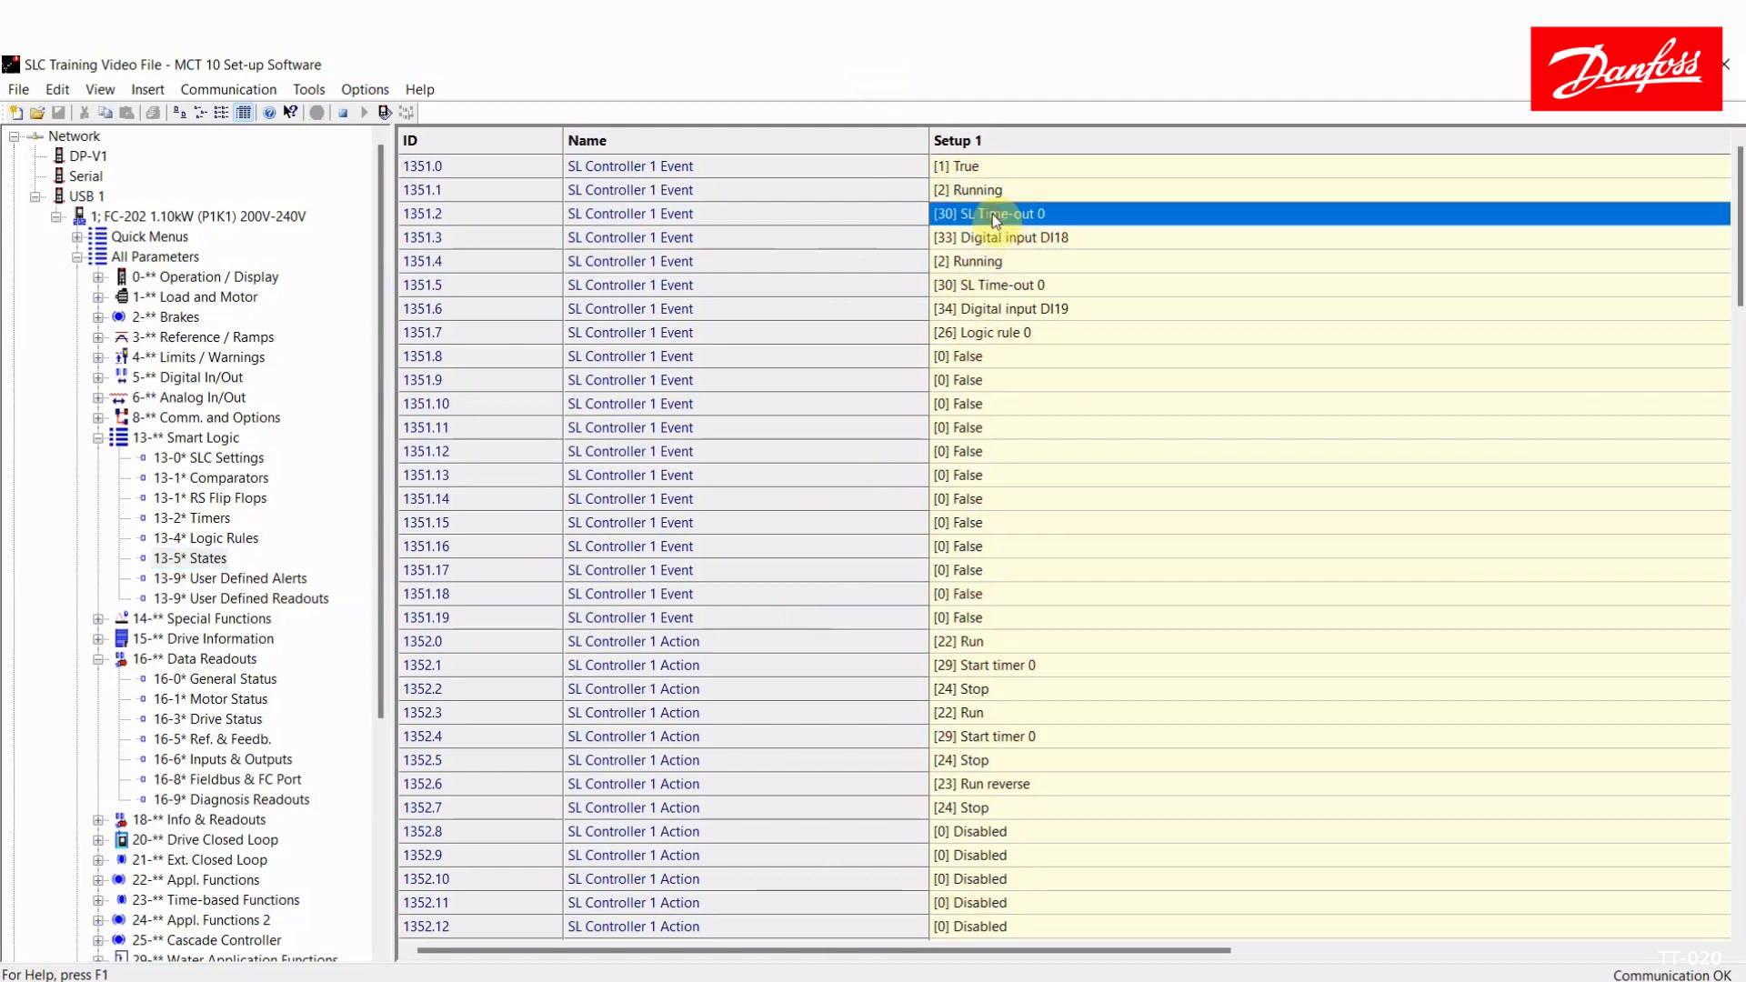
left_click(1010, 240)
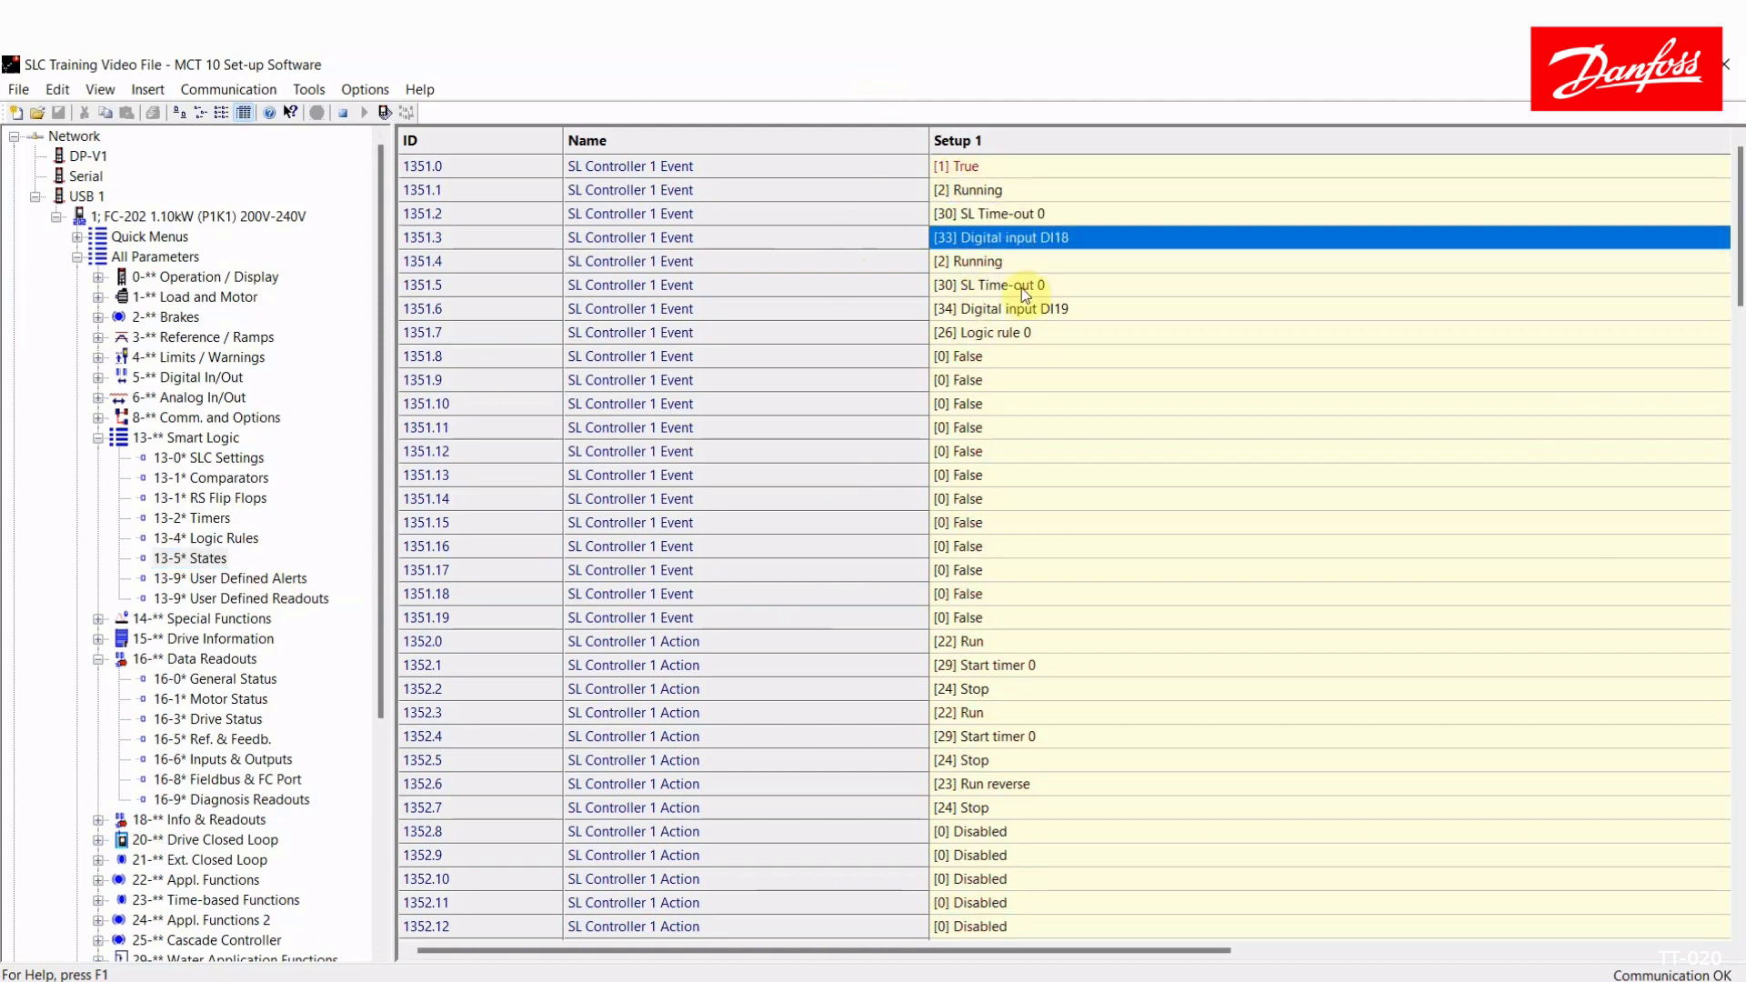
left_click(1029, 332)
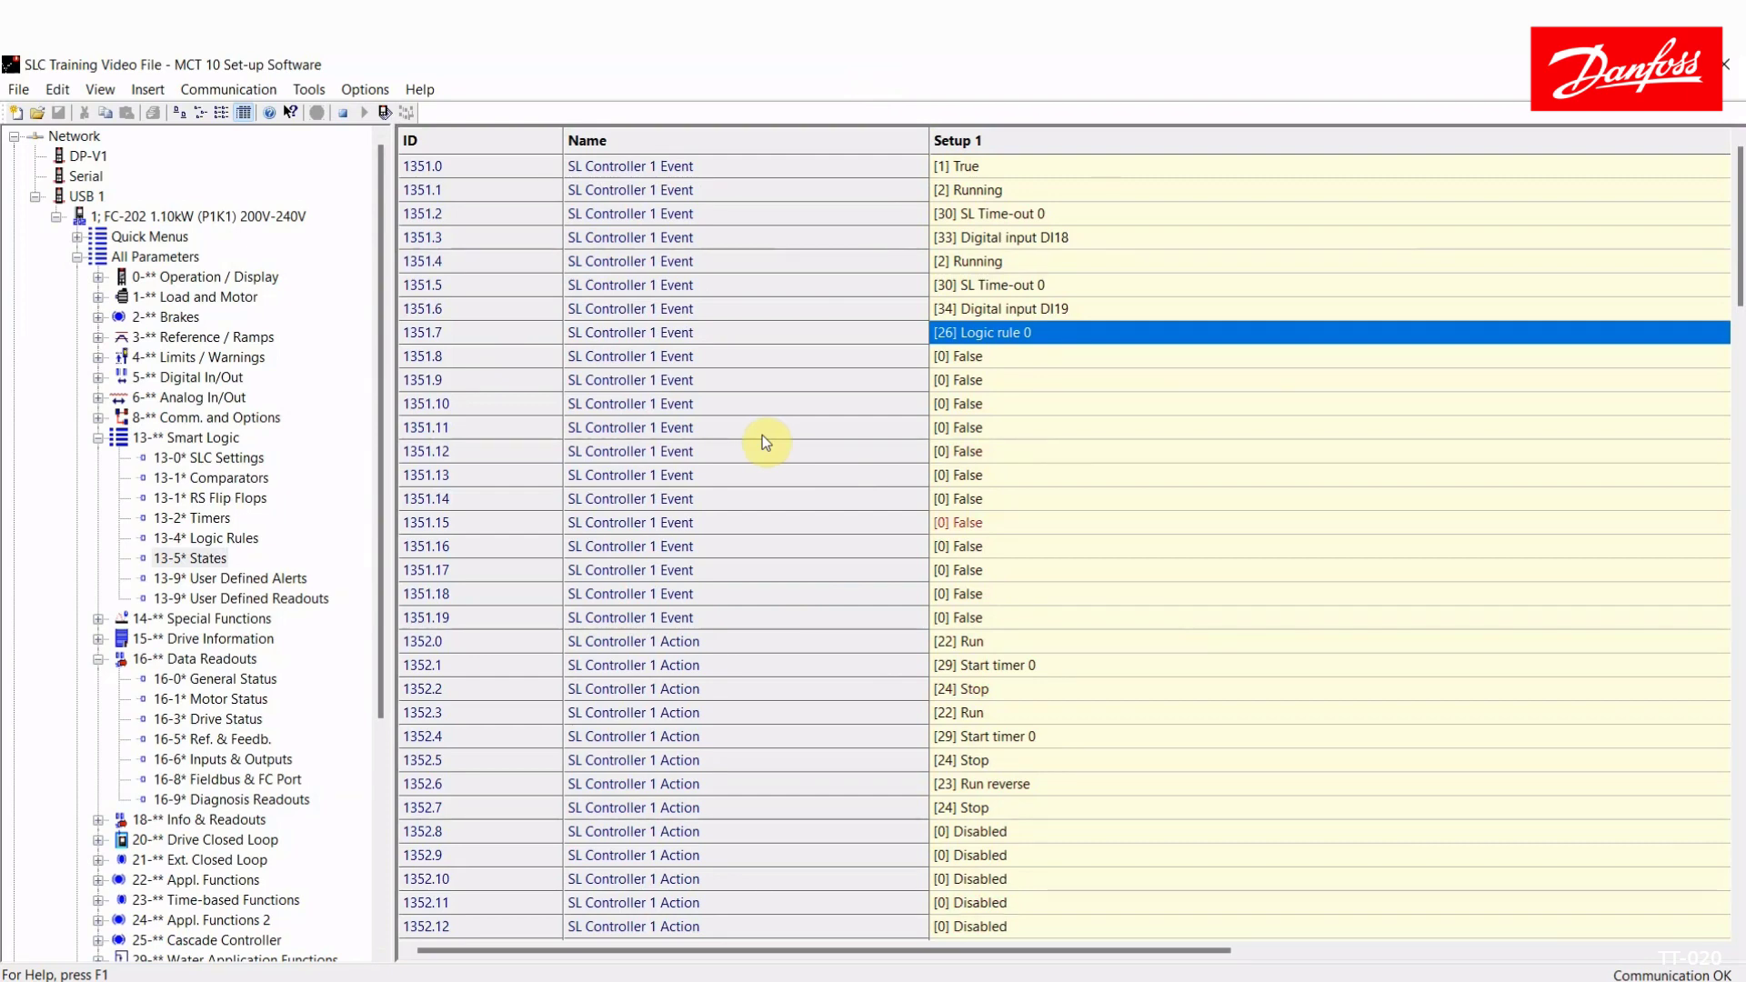
left_click(218, 577)
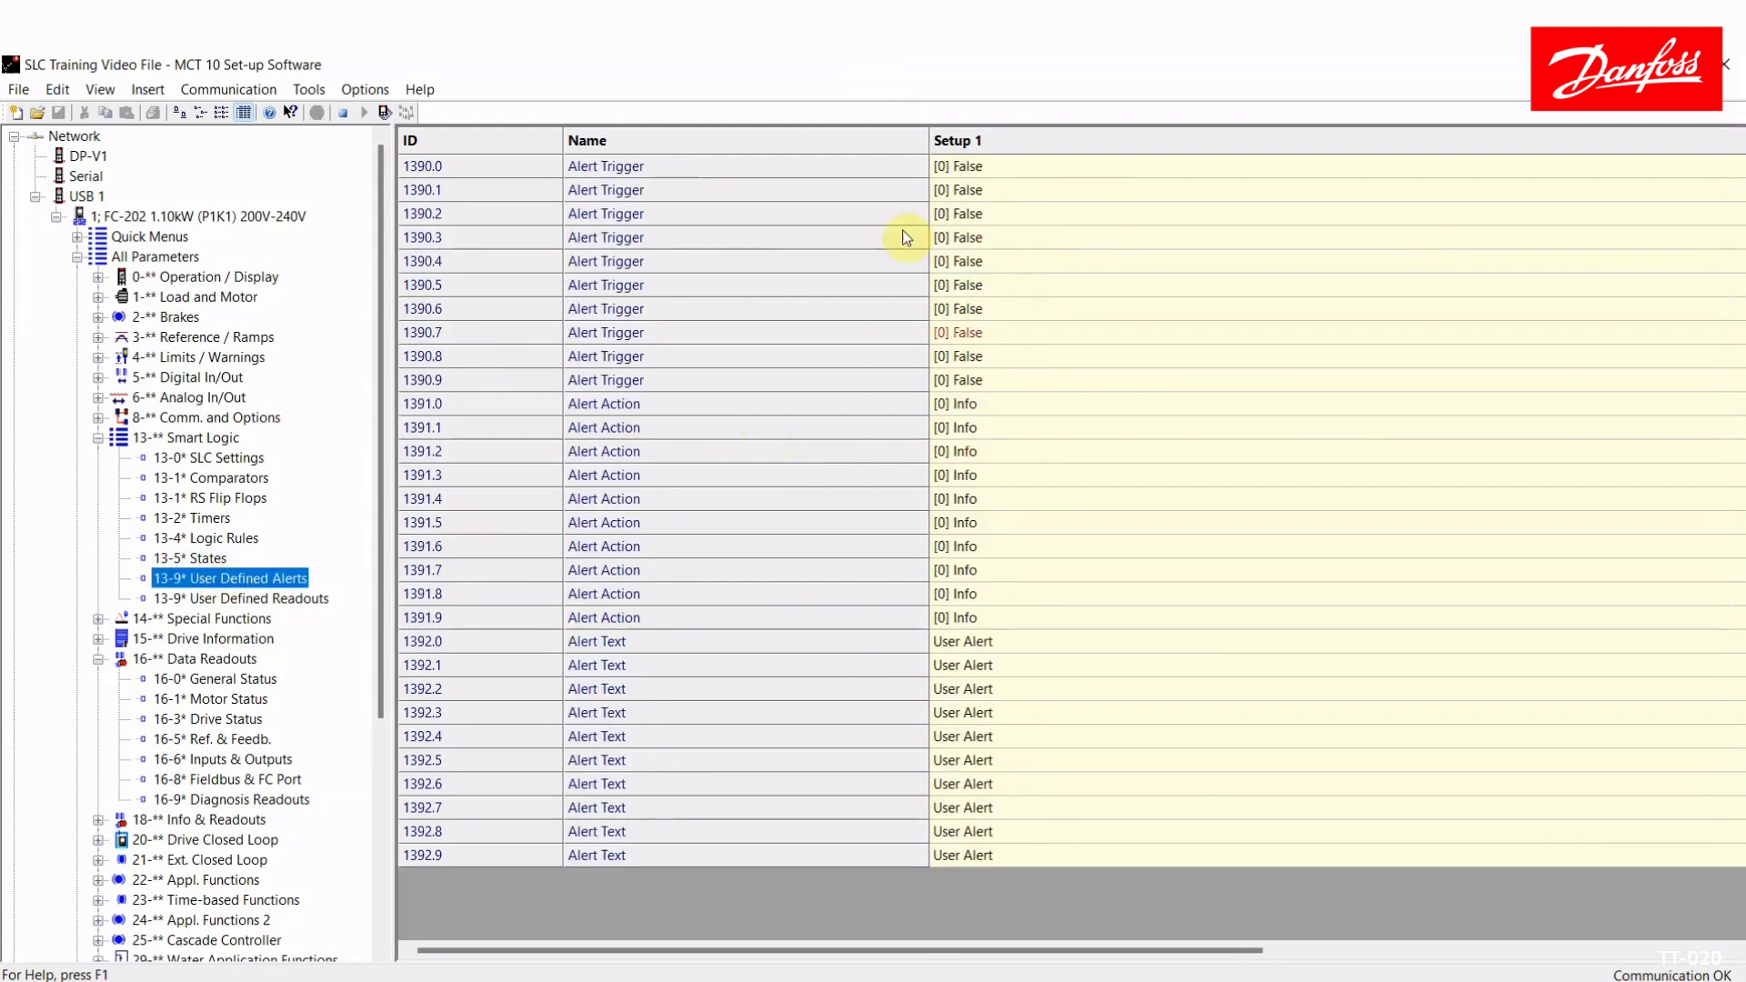
Step: Preview Comparator 3 for alert trigger 1390.0 but leave it False, then list readouts 1397–1399
double_click(1001, 159)
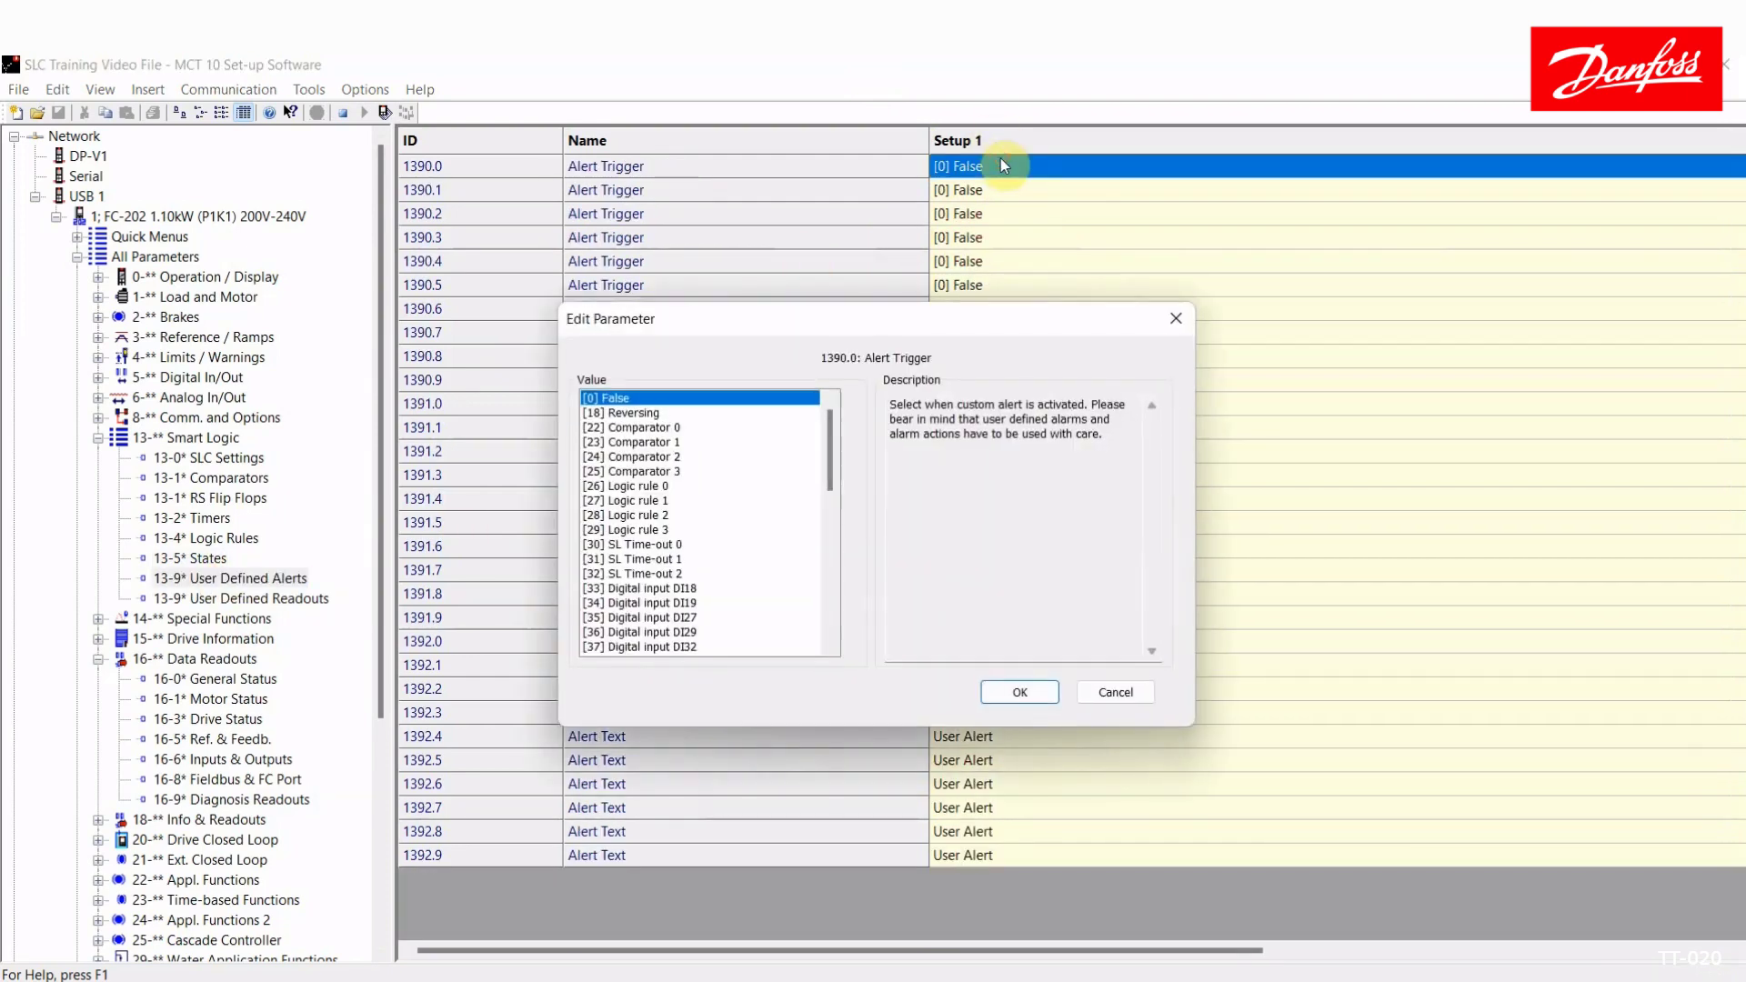
left_click(641, 470)
left_click(1116, 694)
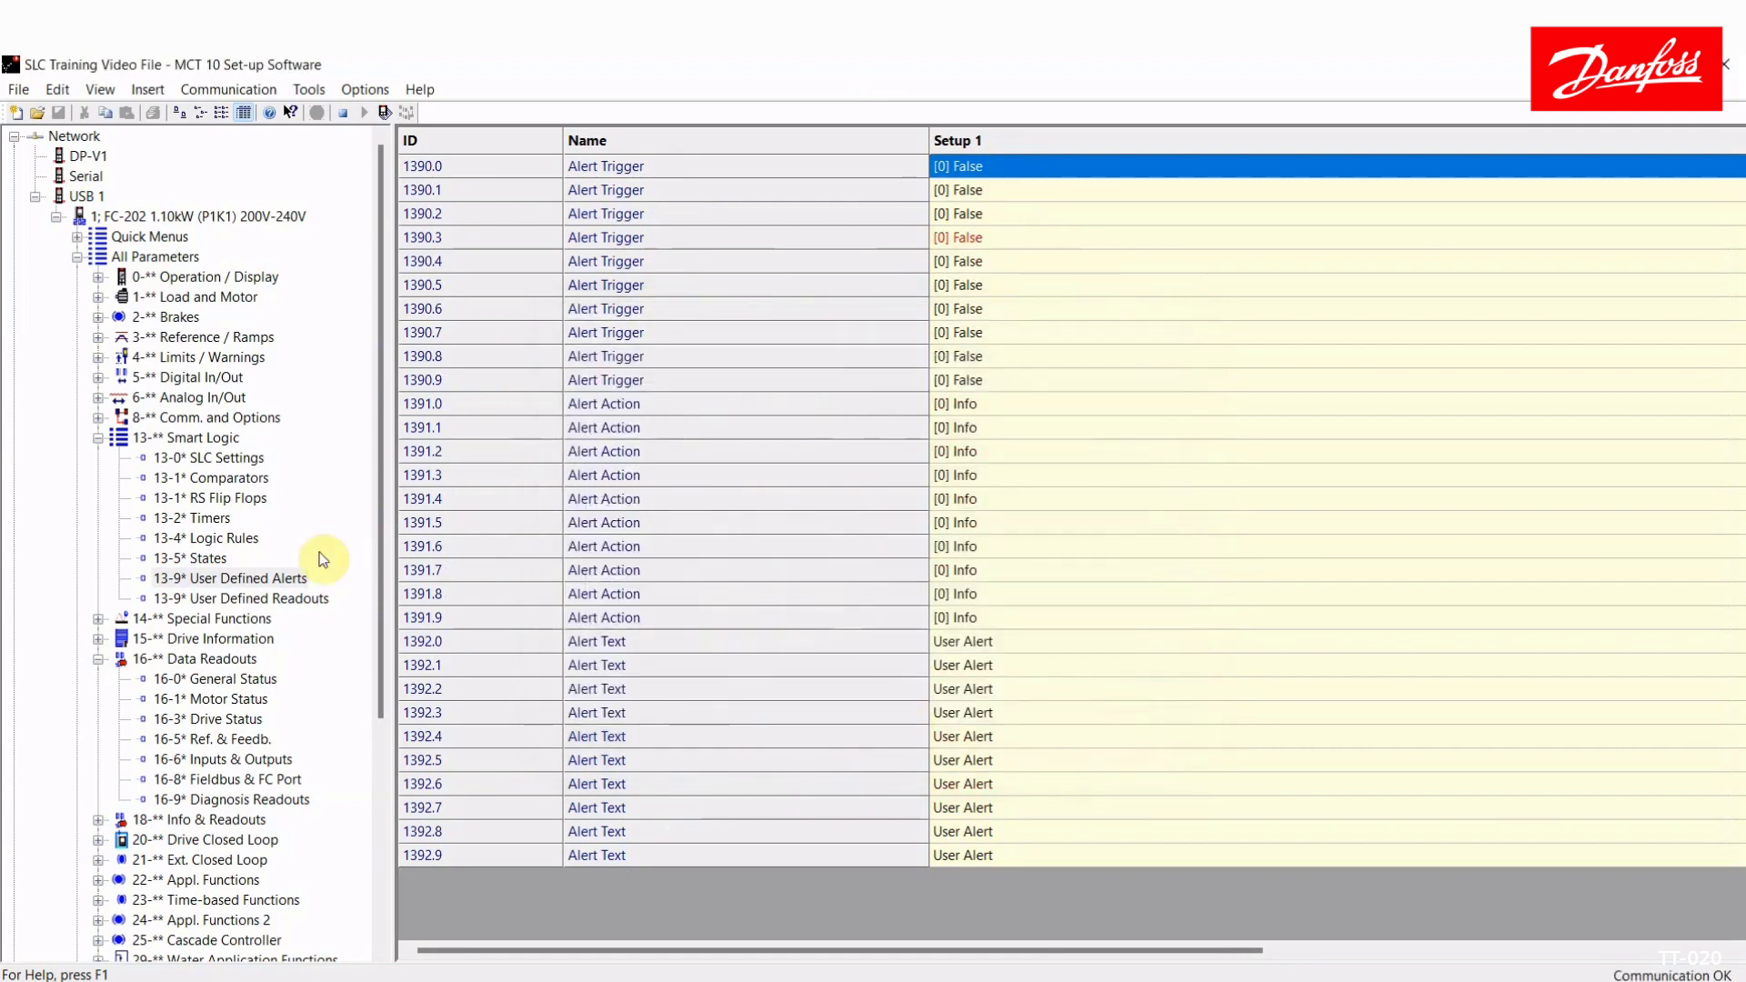
left_click(293, 600)
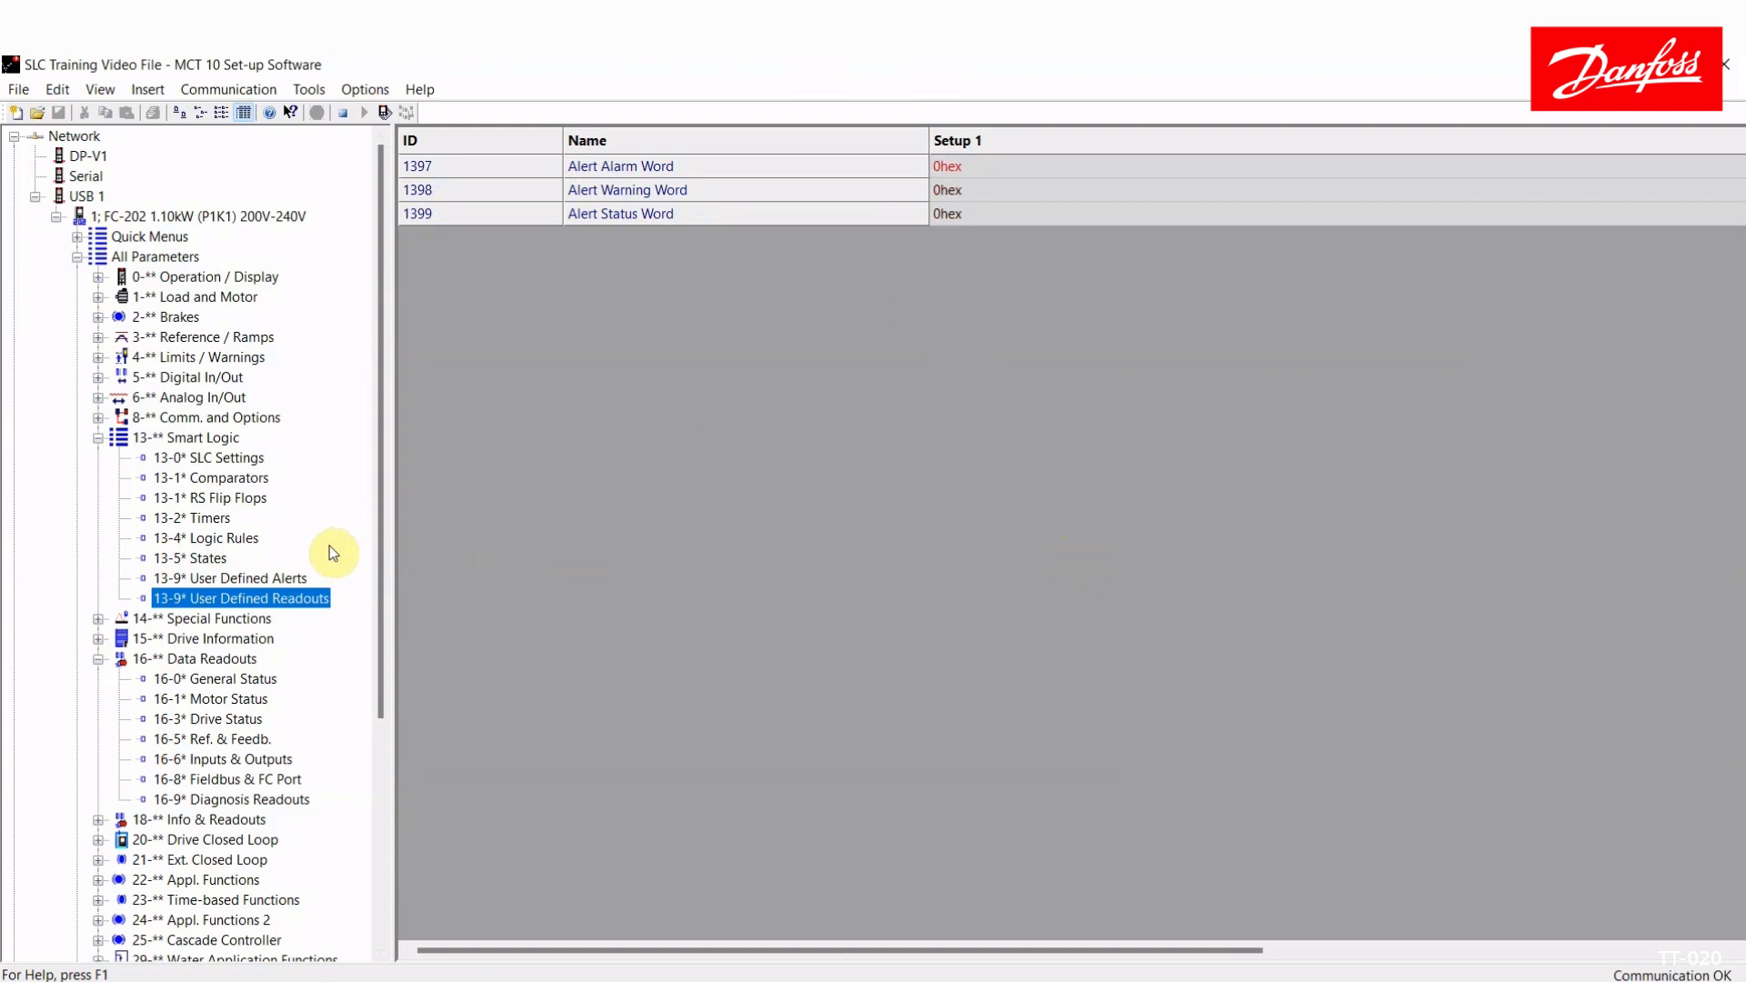
Step: Browse the Comparators and Logic Rules parameters, fold groups 13-** and 16-**, and load the Smart Logic editor
left_click(240, 478)
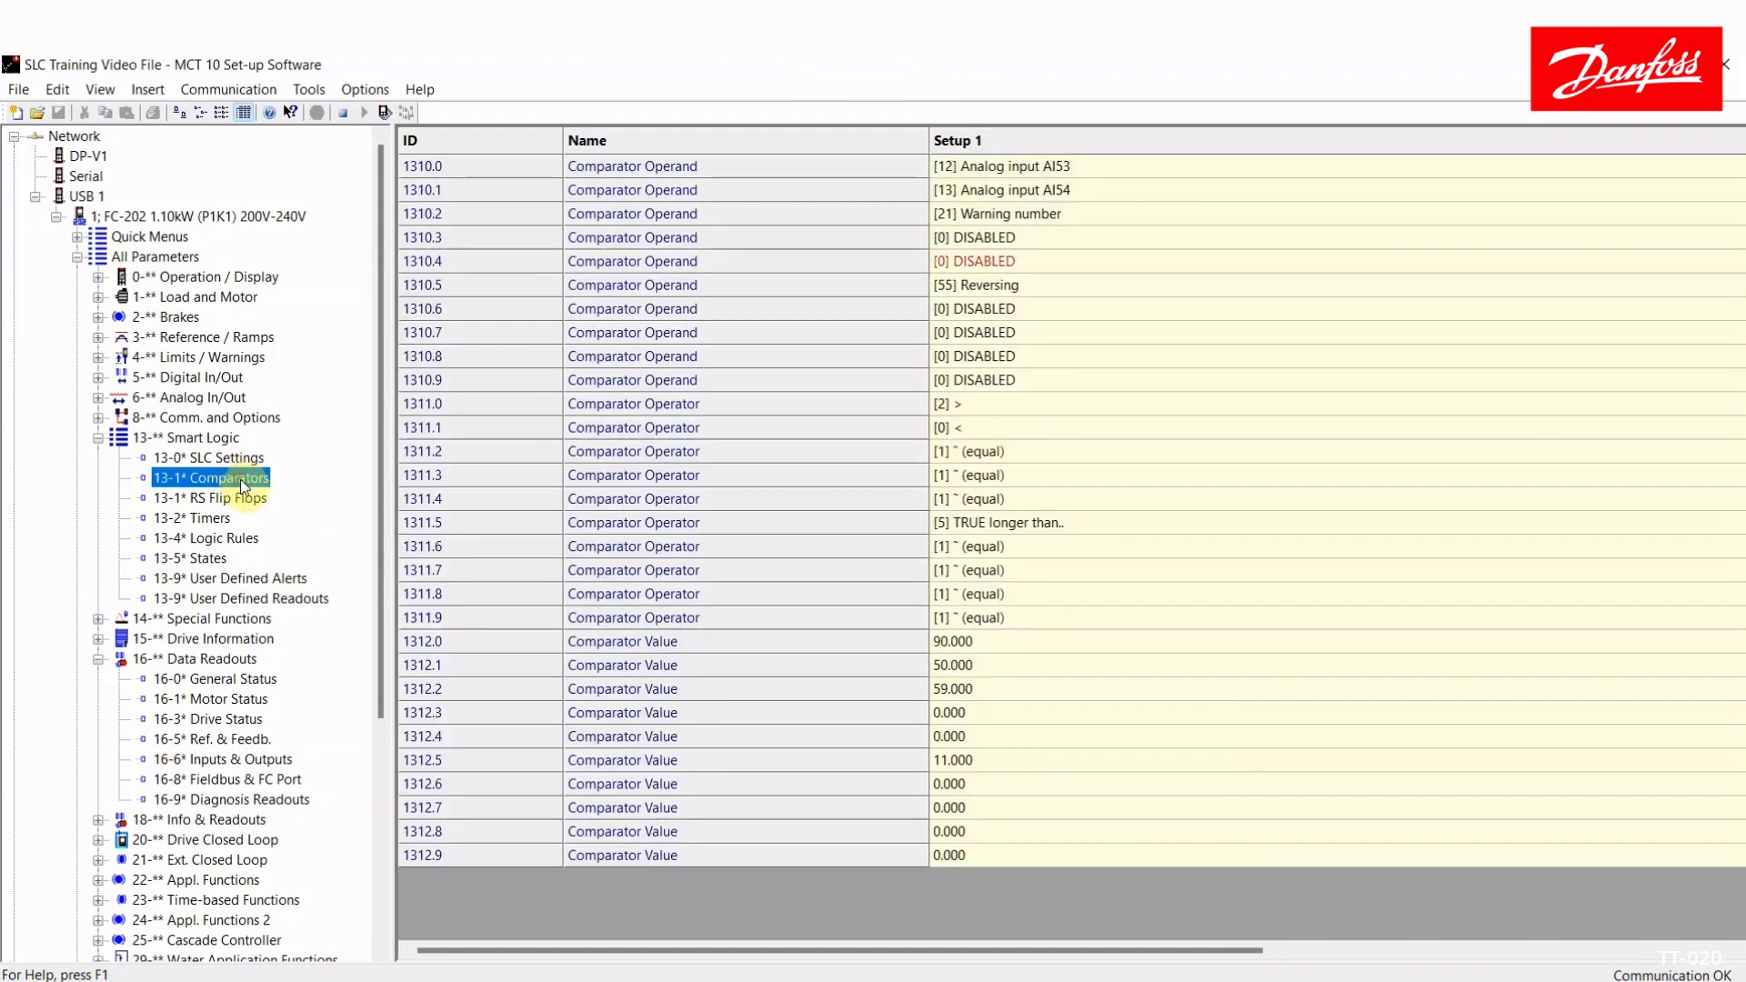
left_click(247, 538)
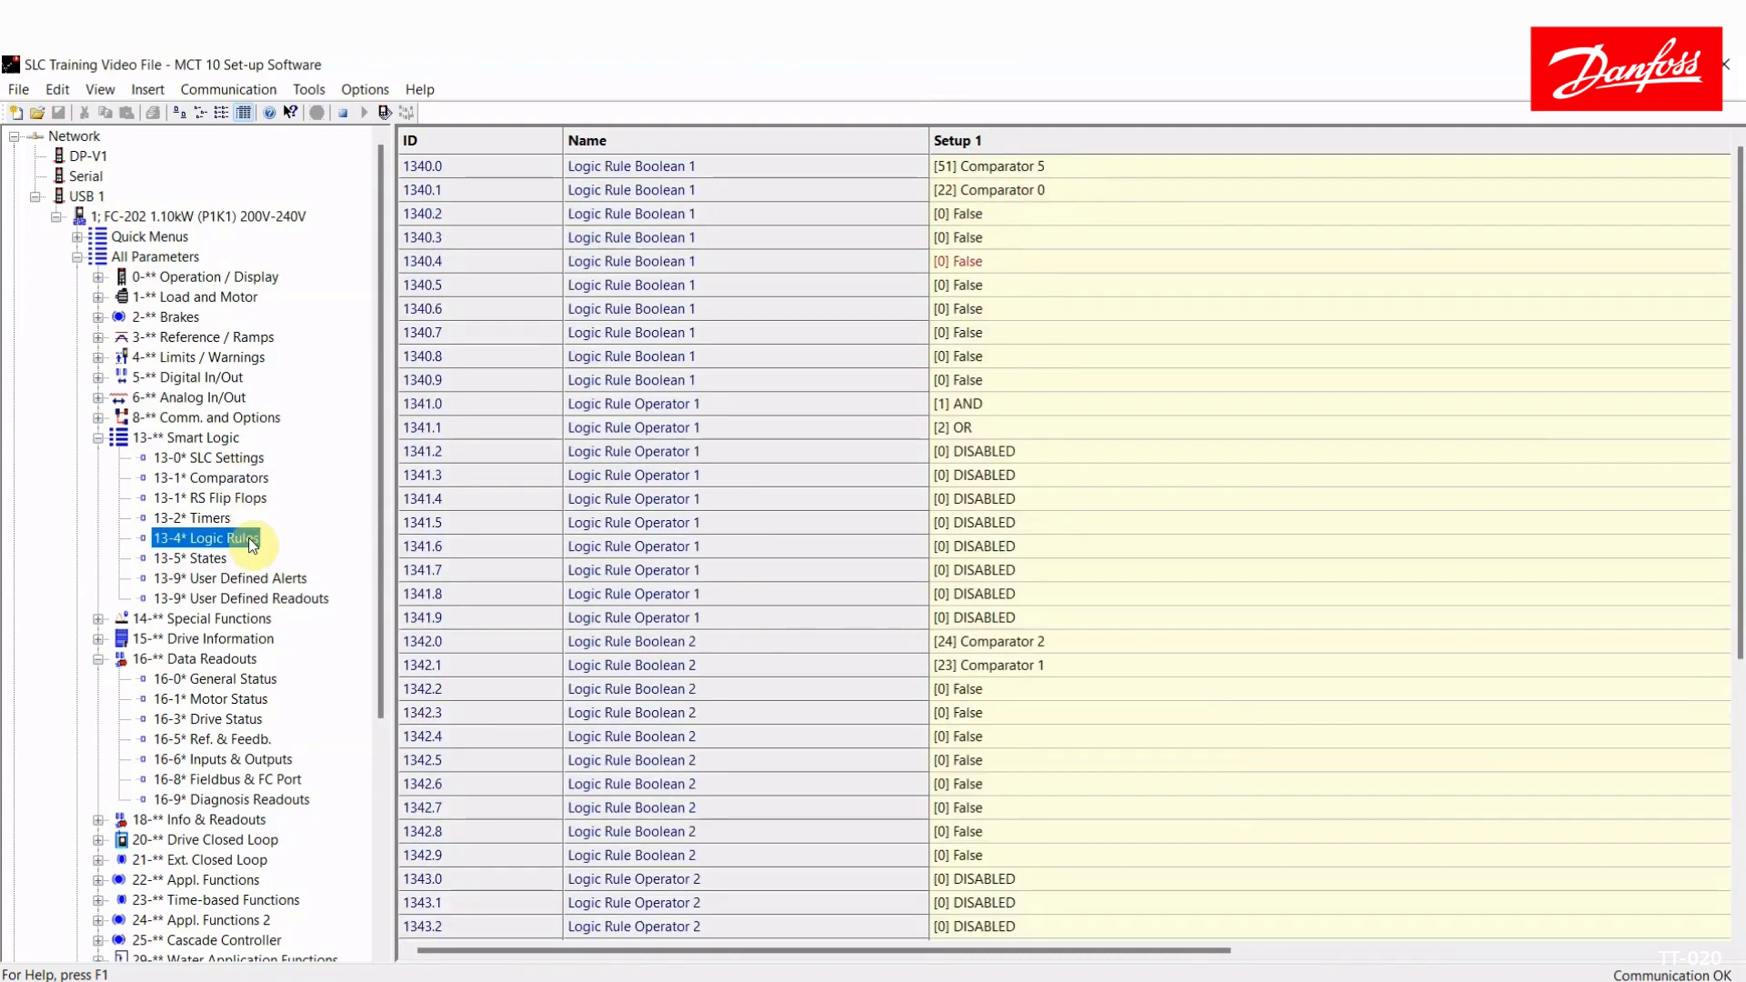
left_click(99, 438)
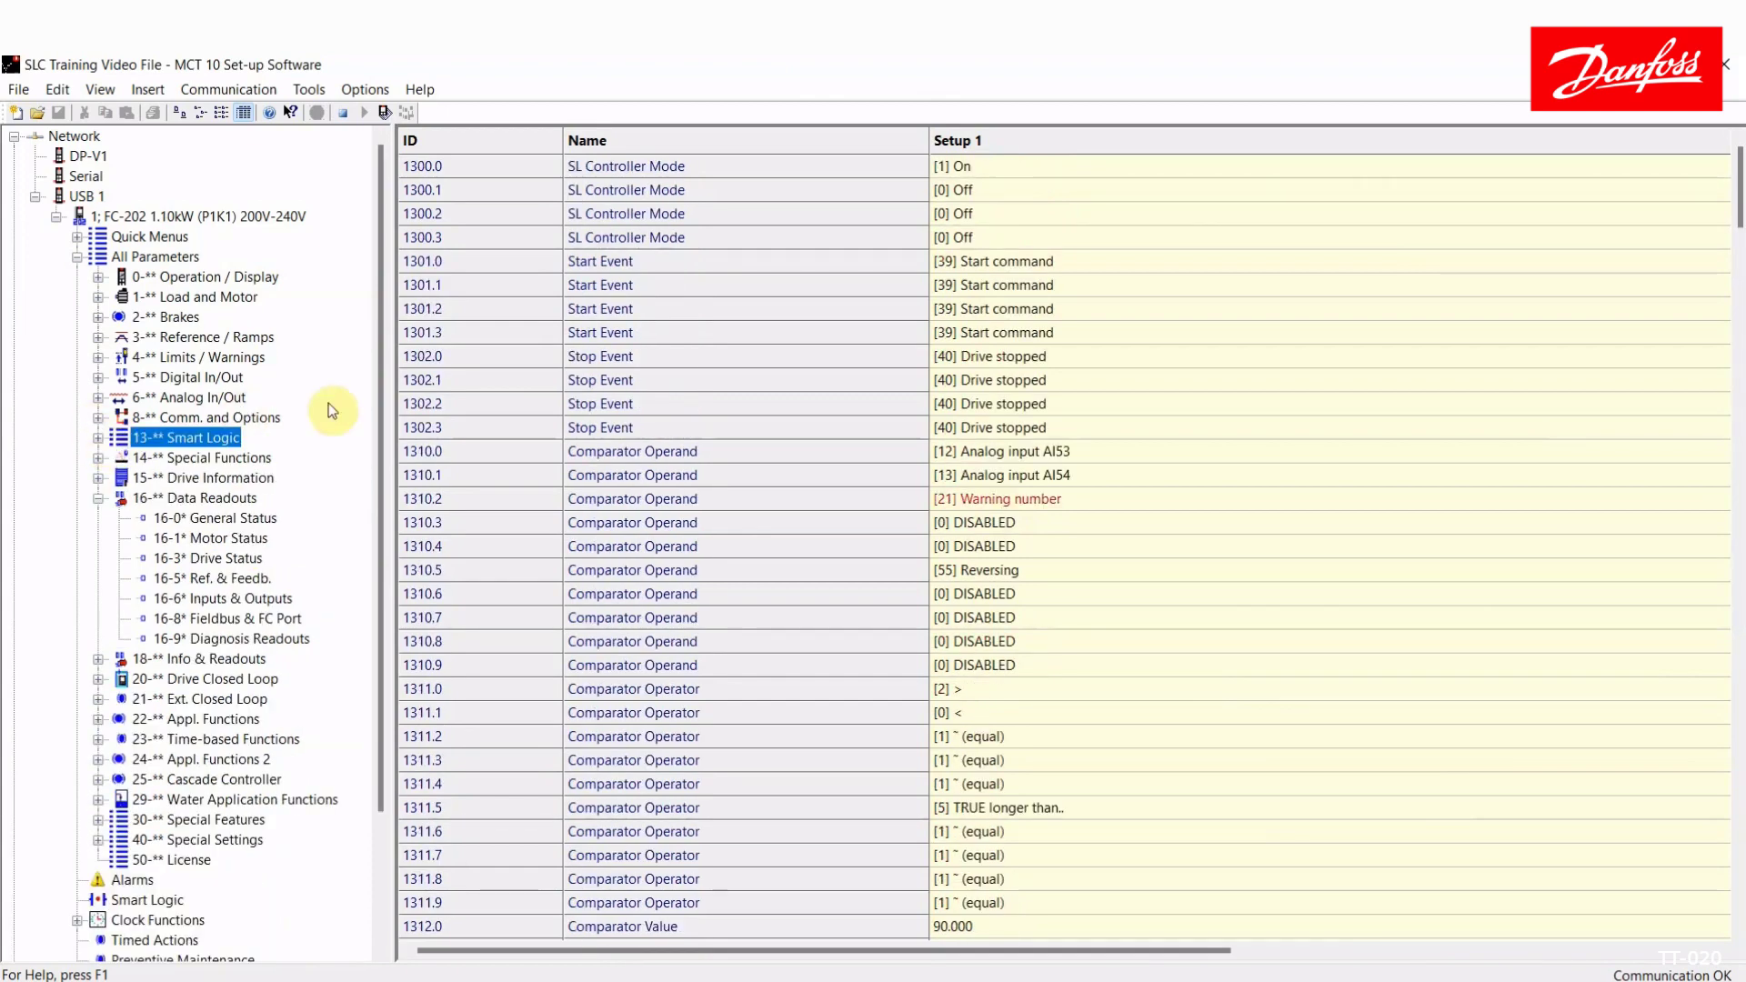
left_click(98, 499)
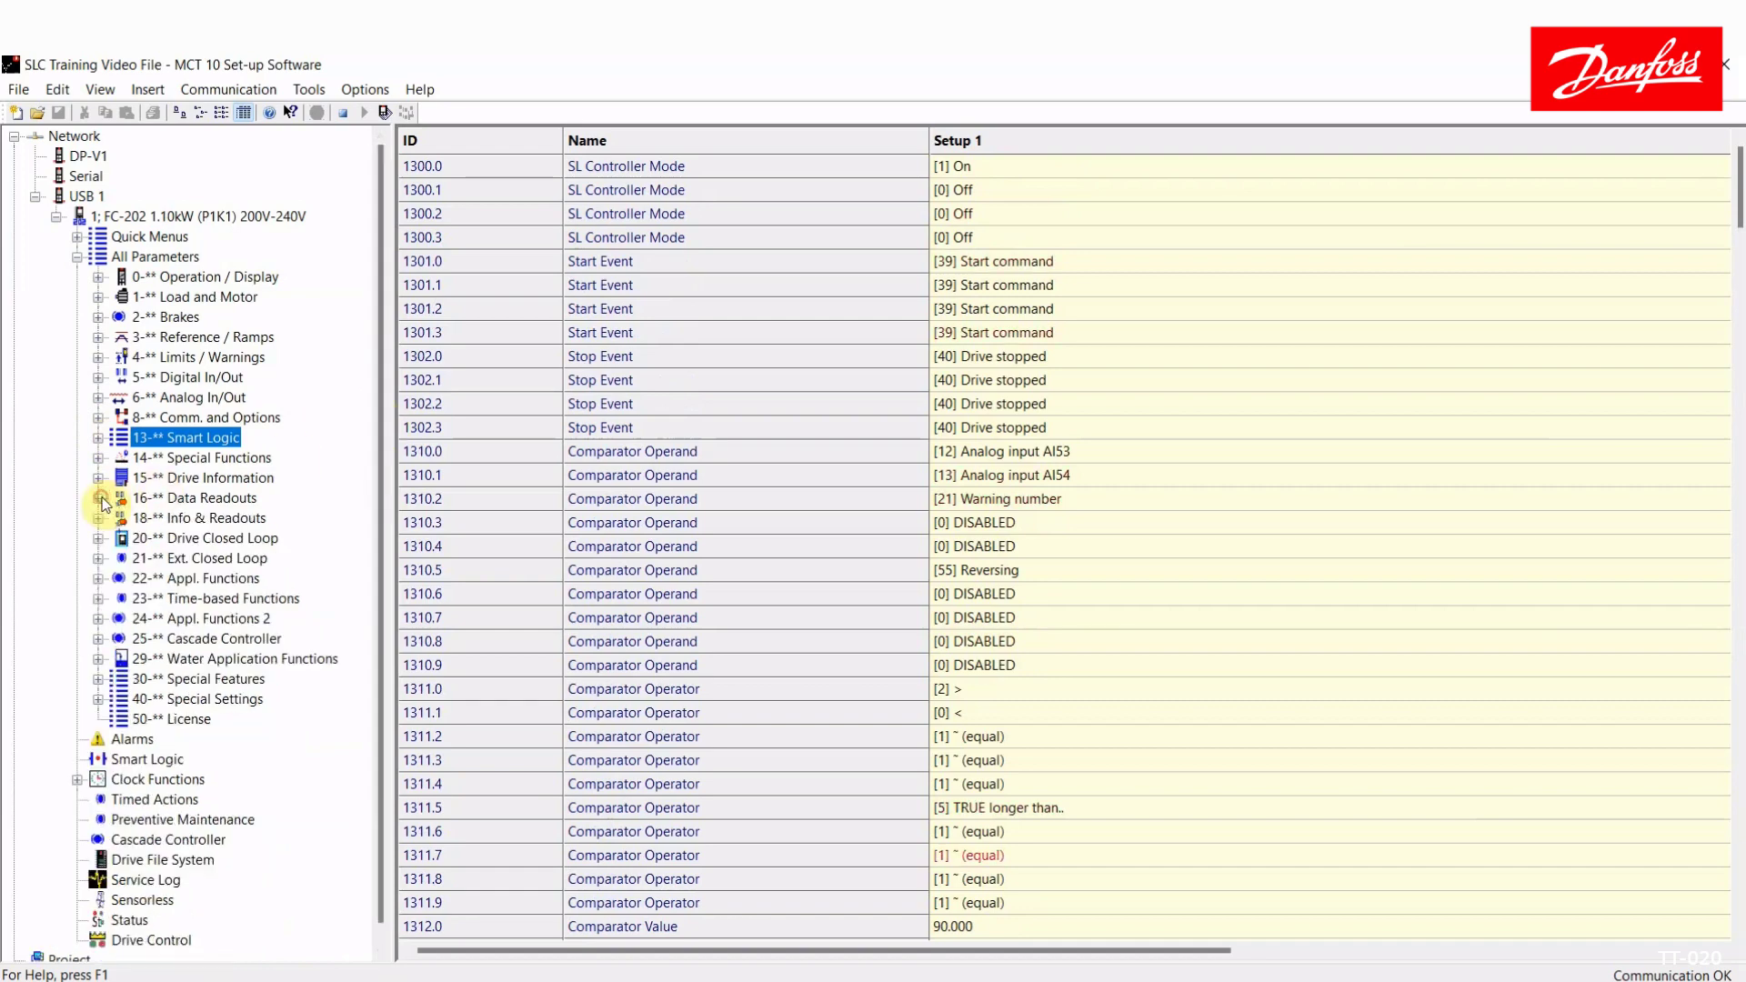
scroll(380, 411, "down", 1)
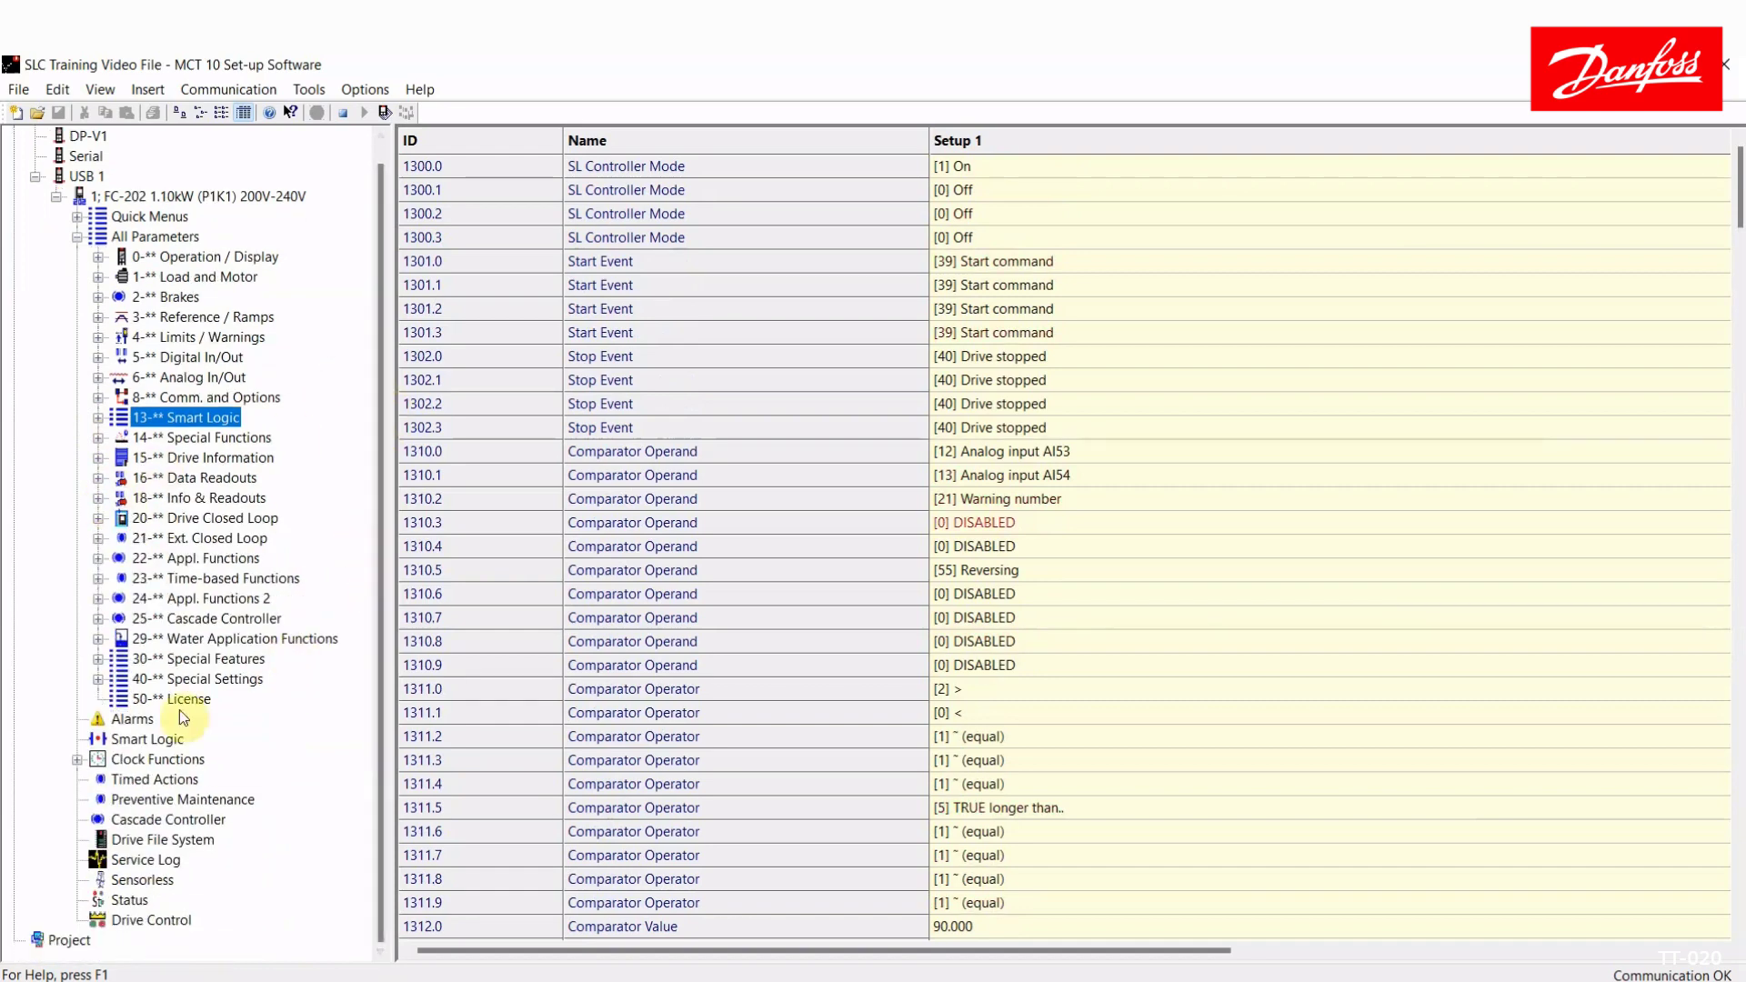
left_click(149, 740)
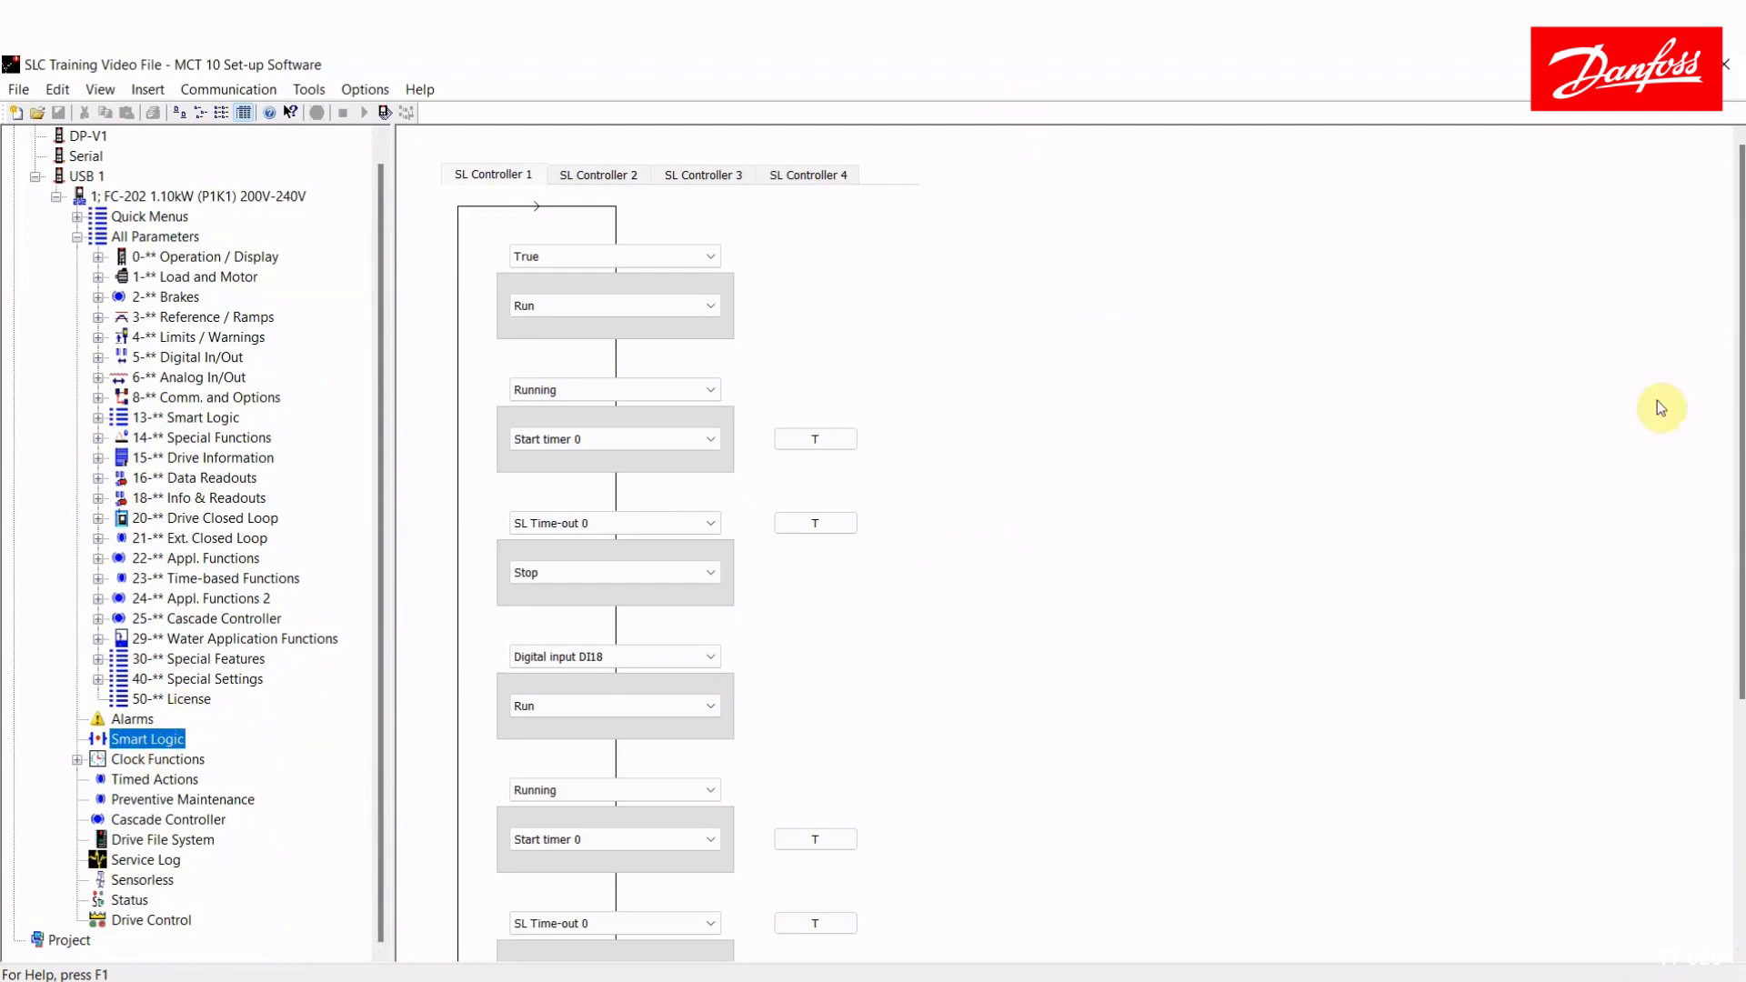
Step: Keep Logic rule 0 as the final step's event and open its Comparator 5 AND Comparator 2 definition
left_click_drag(1740, 413, 1728, 709)
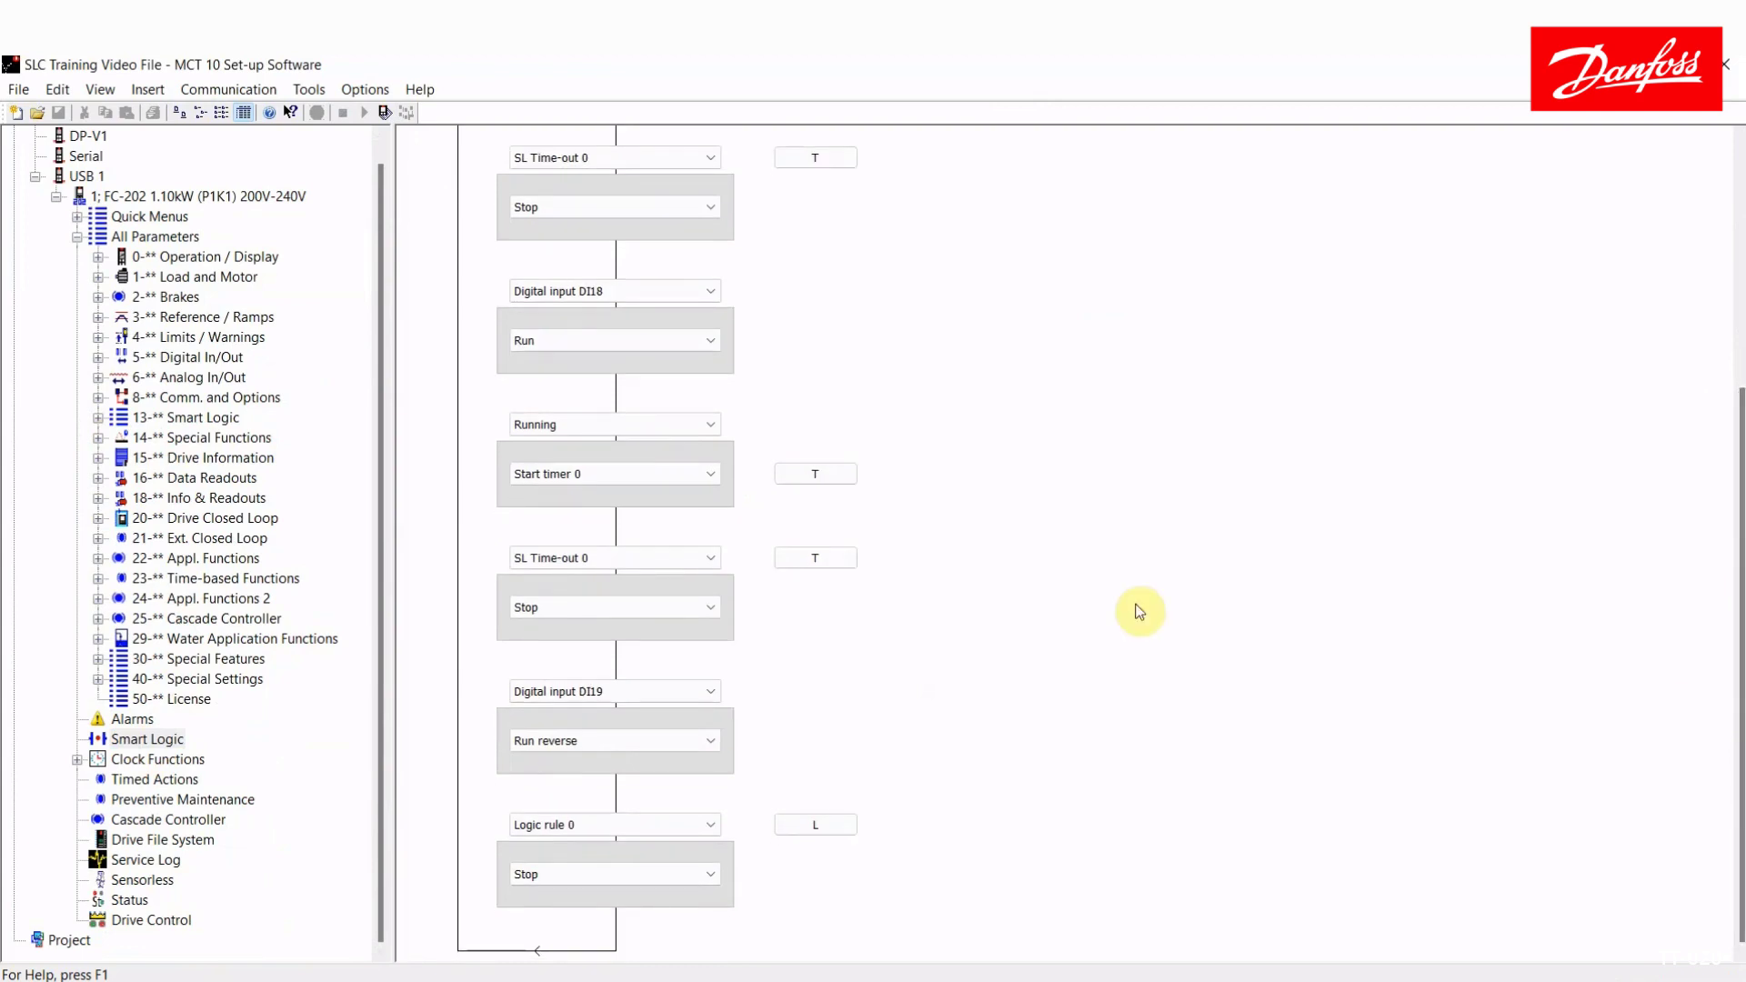
left_click(705, 825)
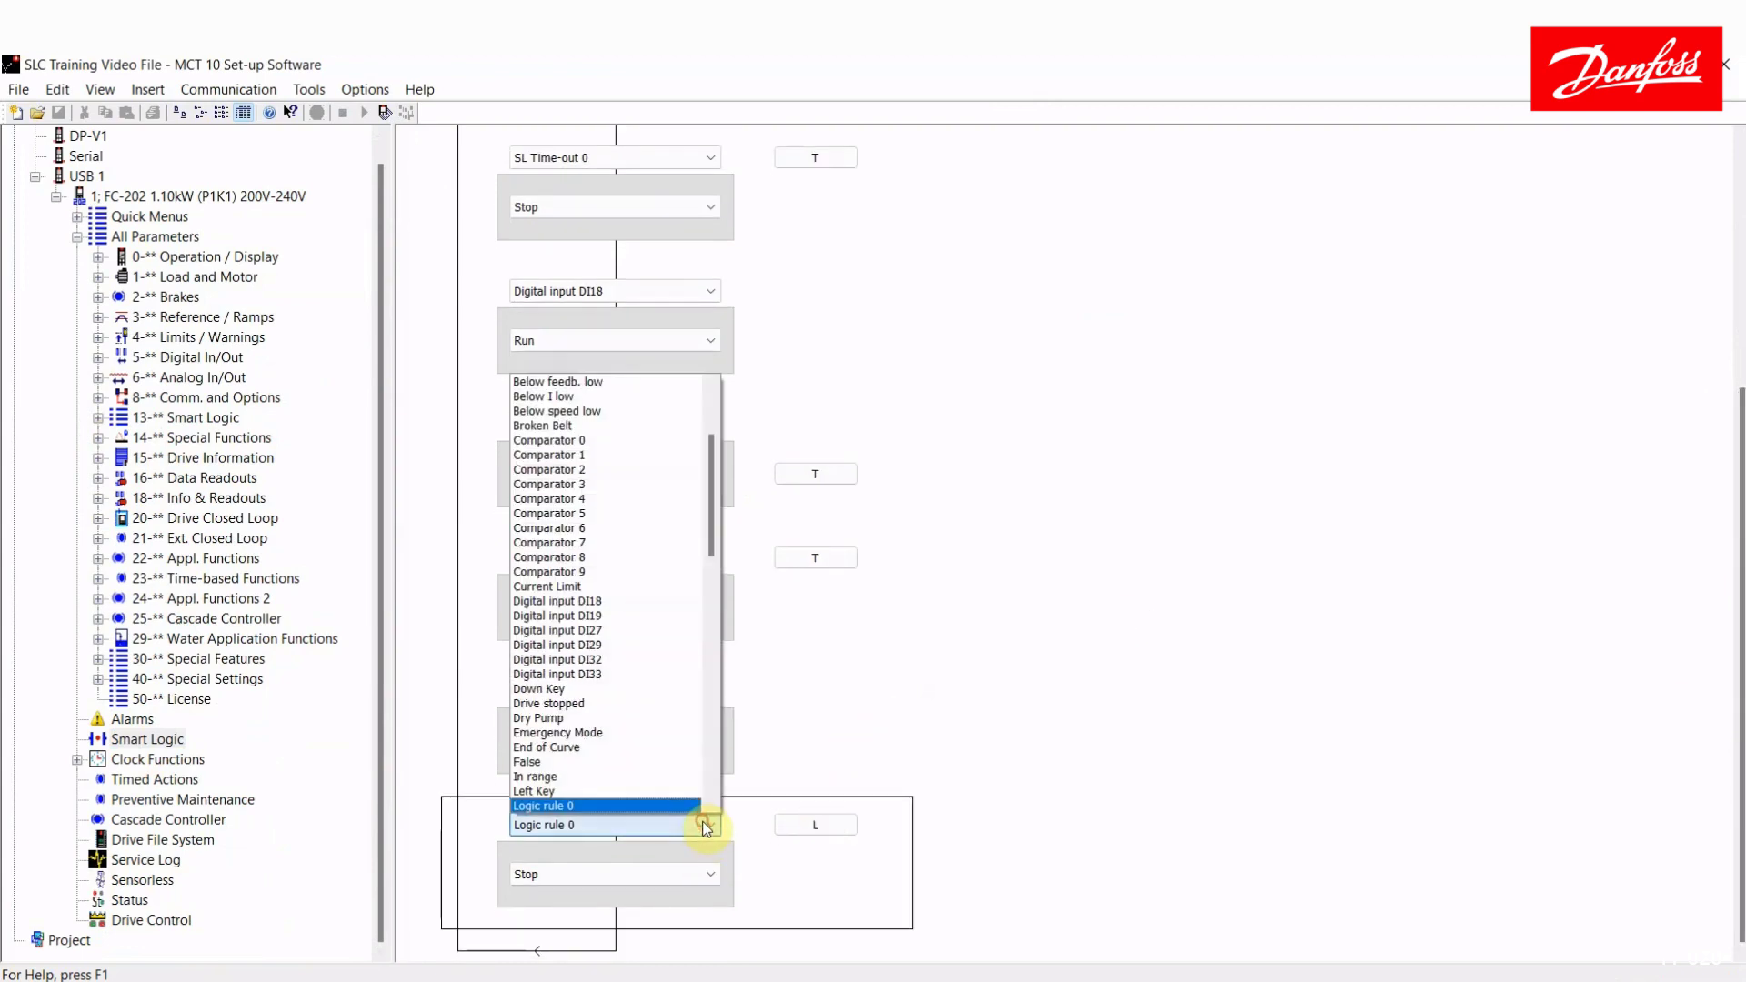
left_click(892, 729)
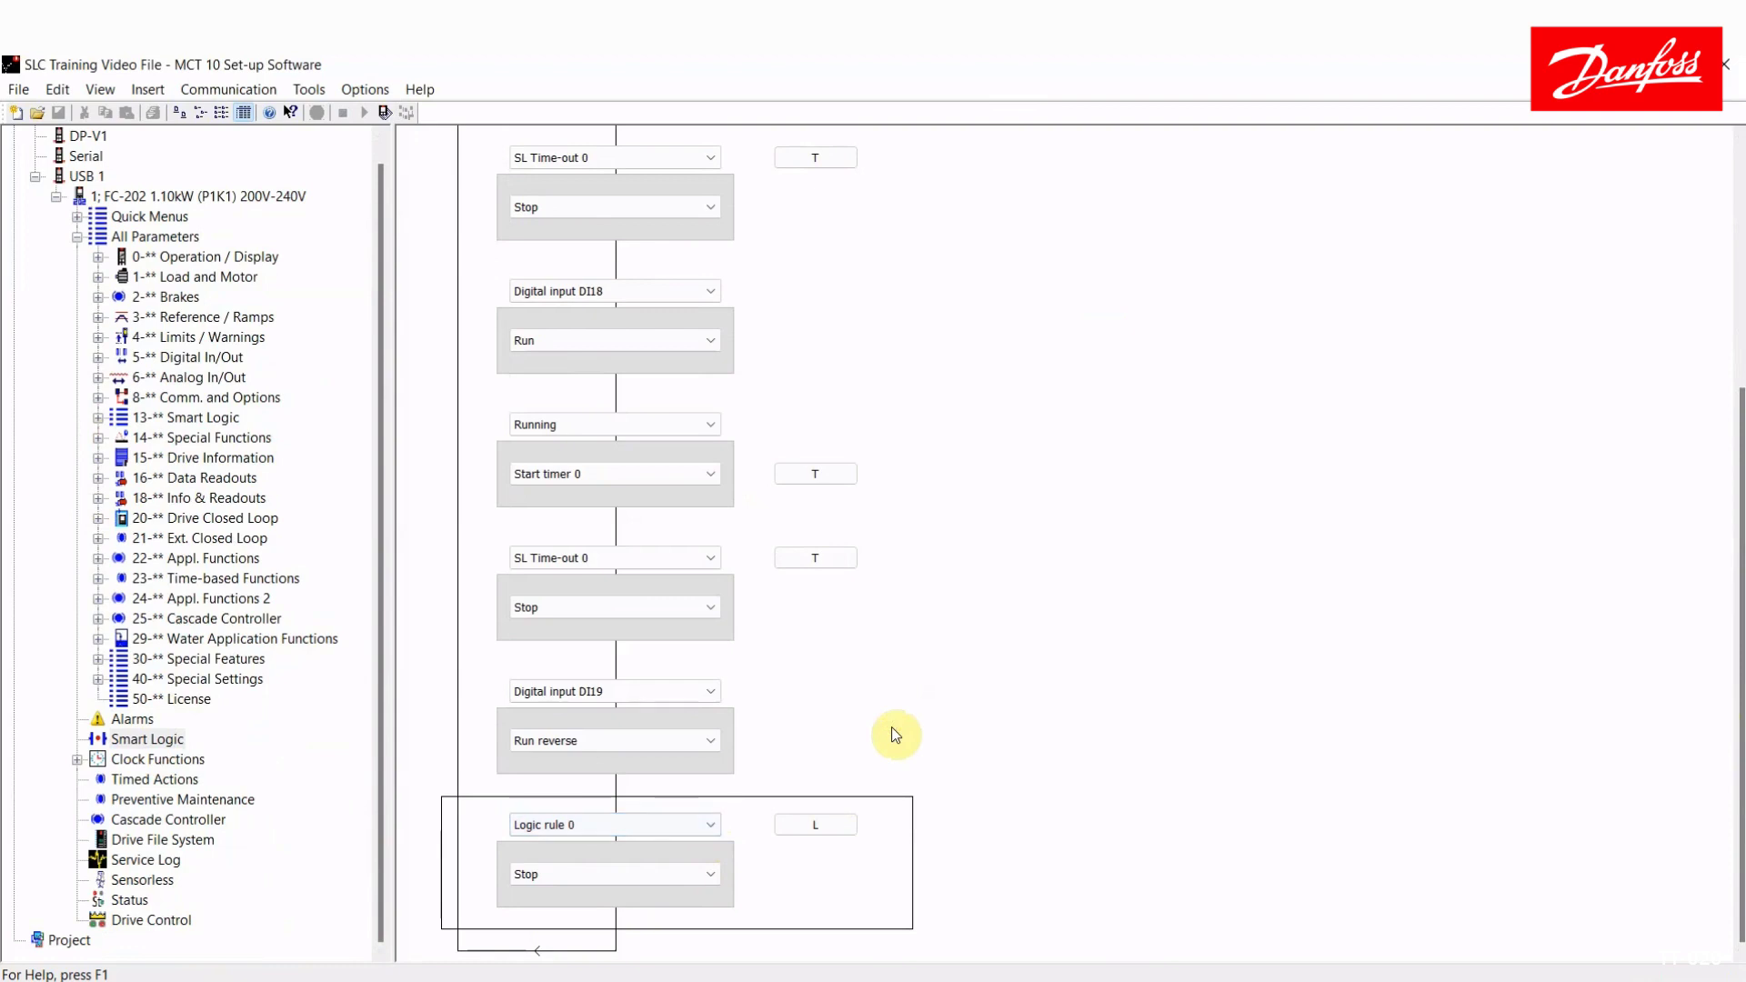
left_click(816, 825)
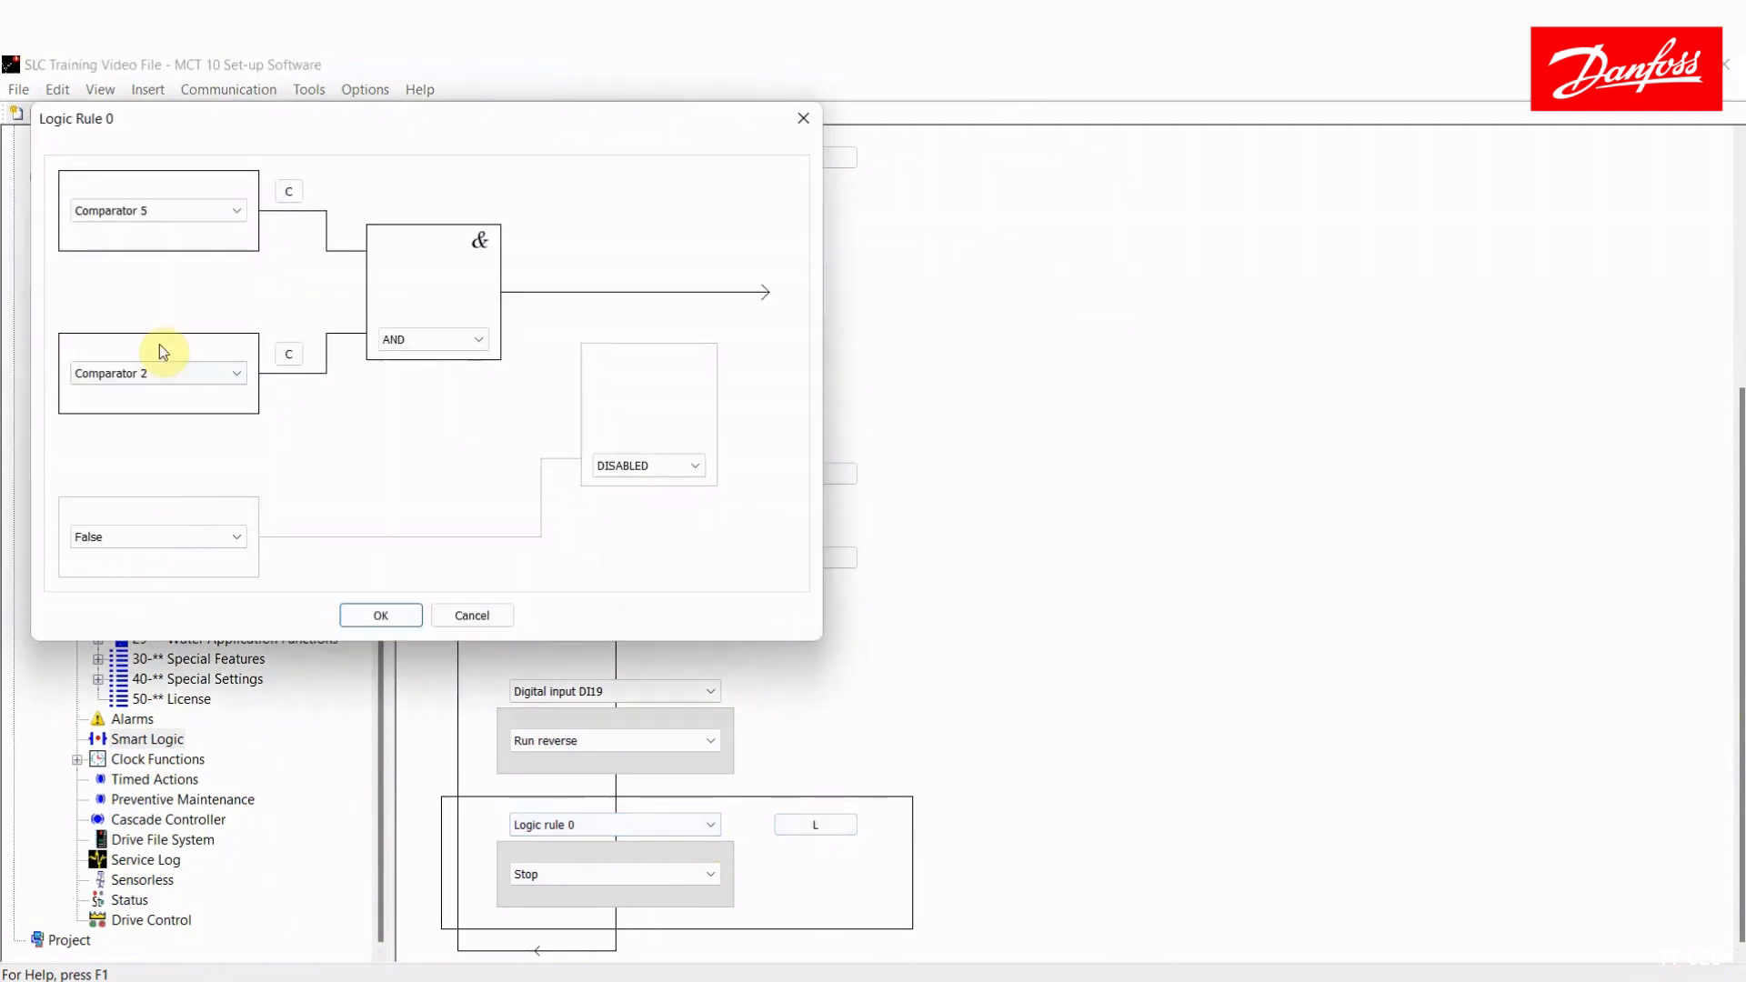
Step: Inspect Logic Rule 0's first-input choices and close the definition without changes
left_click(238, 211)
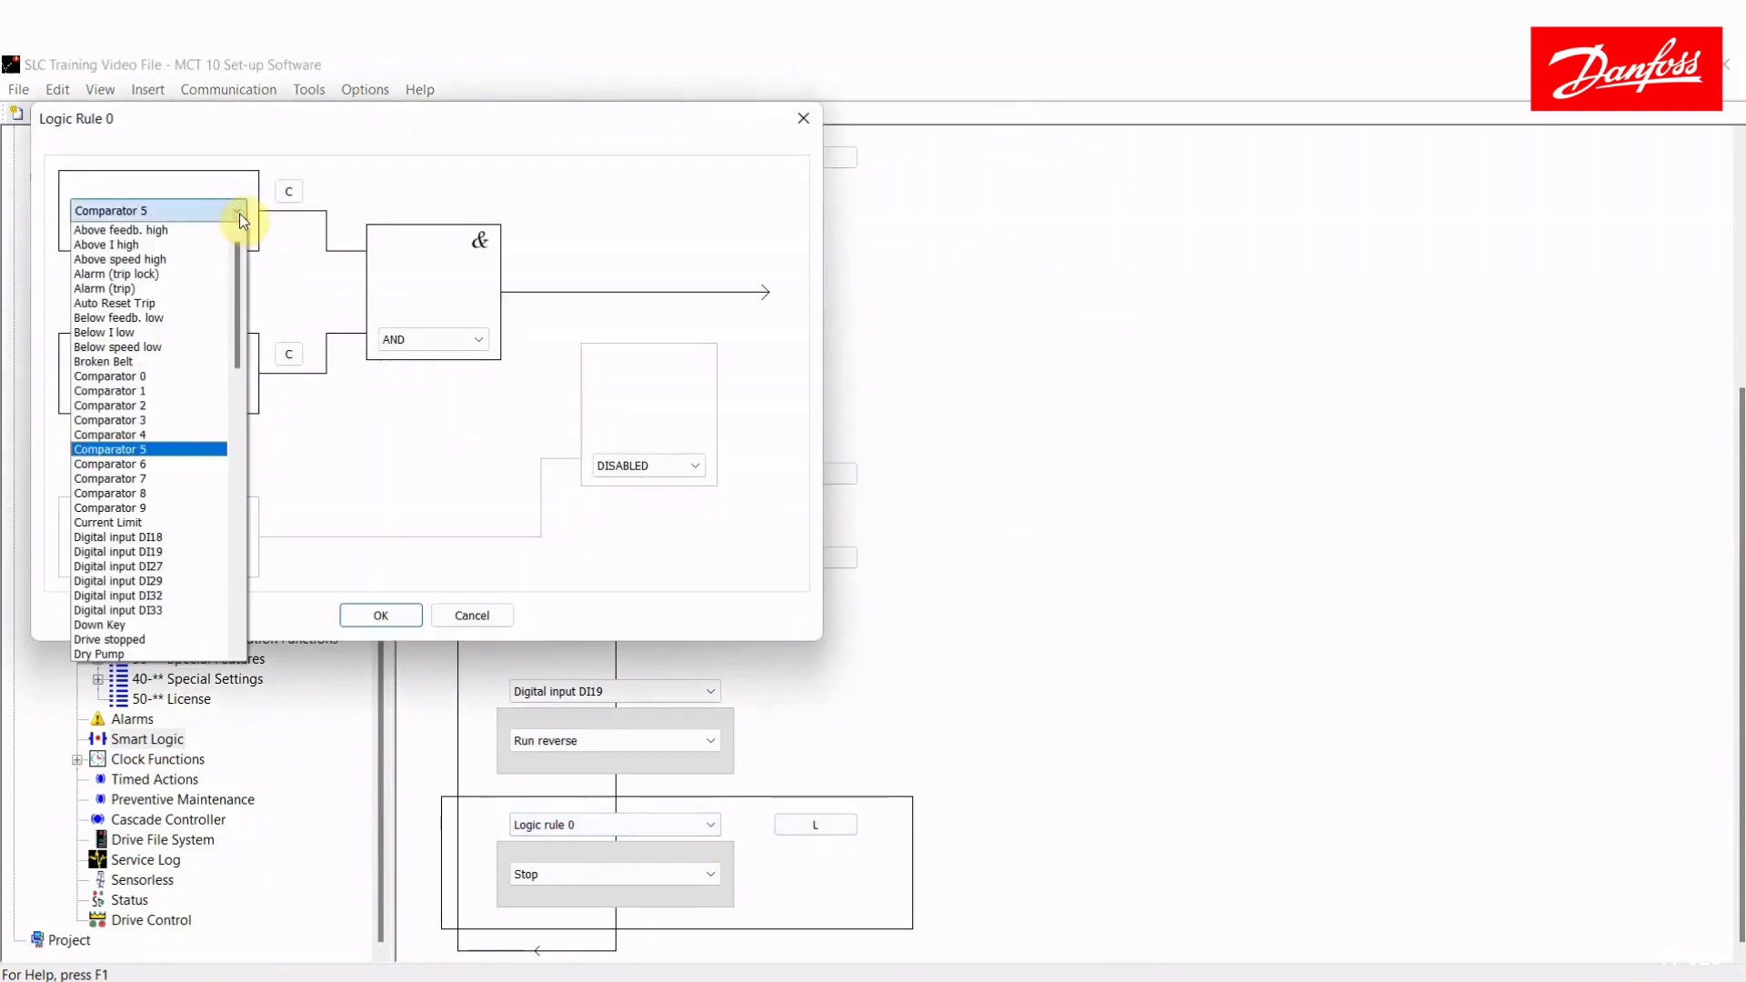
left_click(173, 567)
left_click(378, 615)
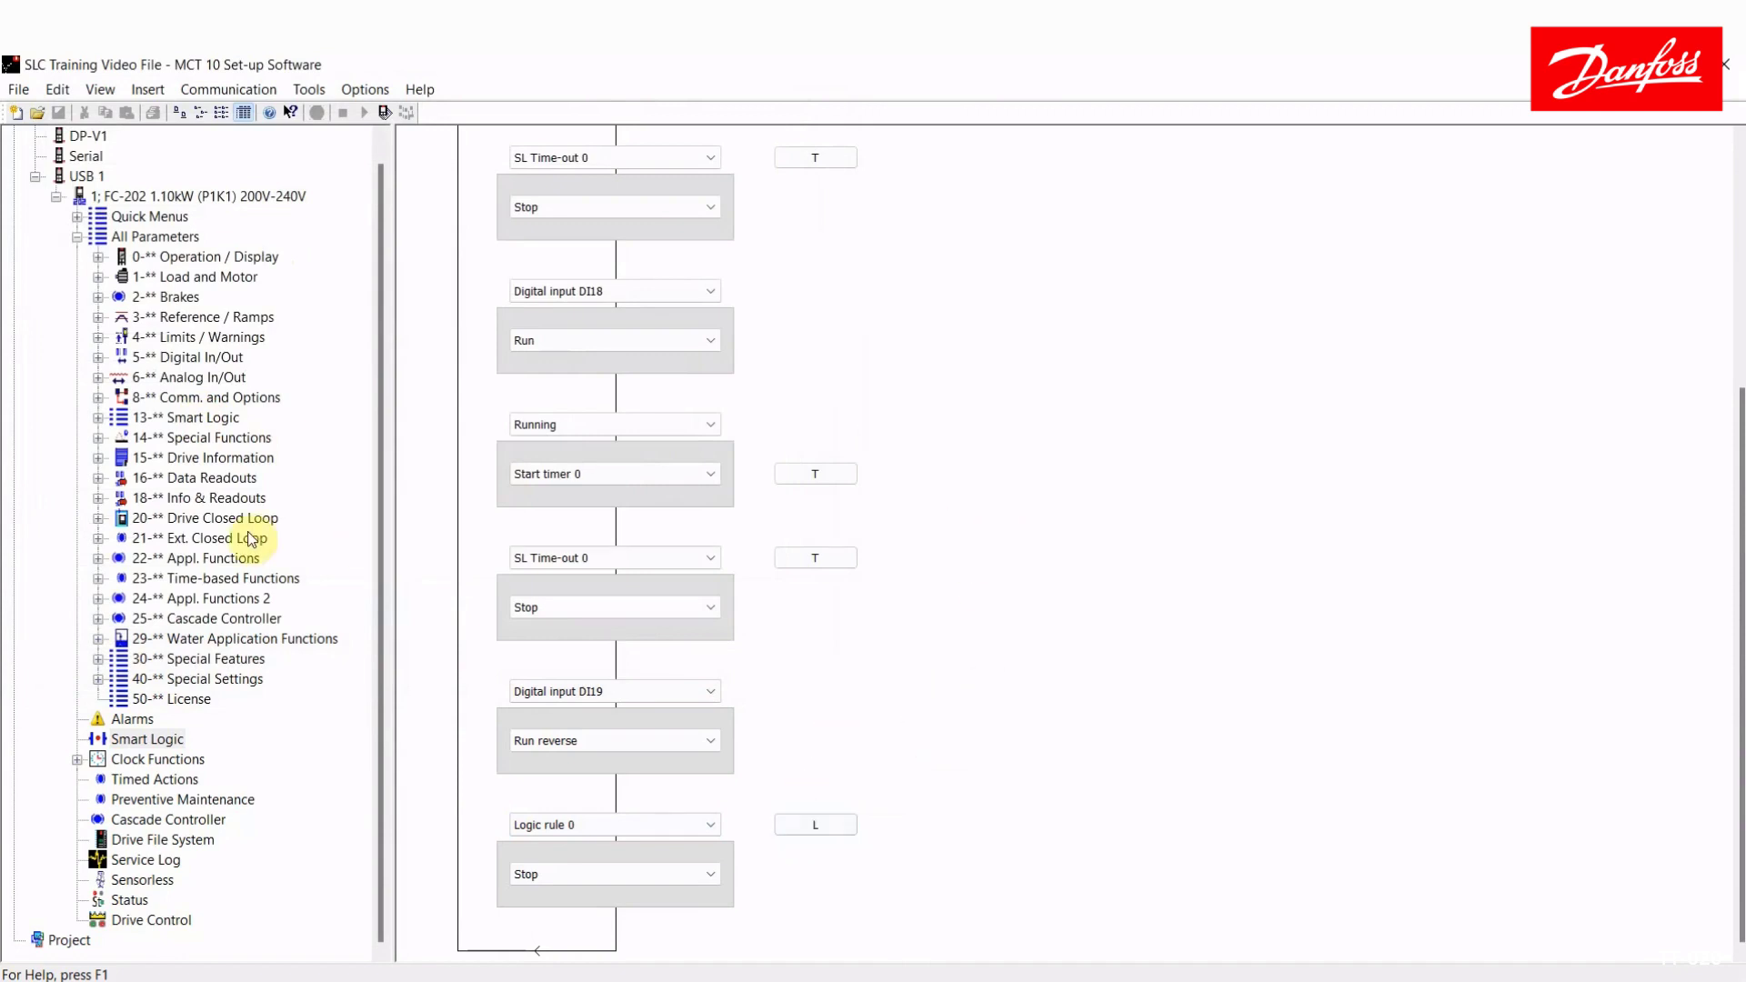
left_click(797, 822)
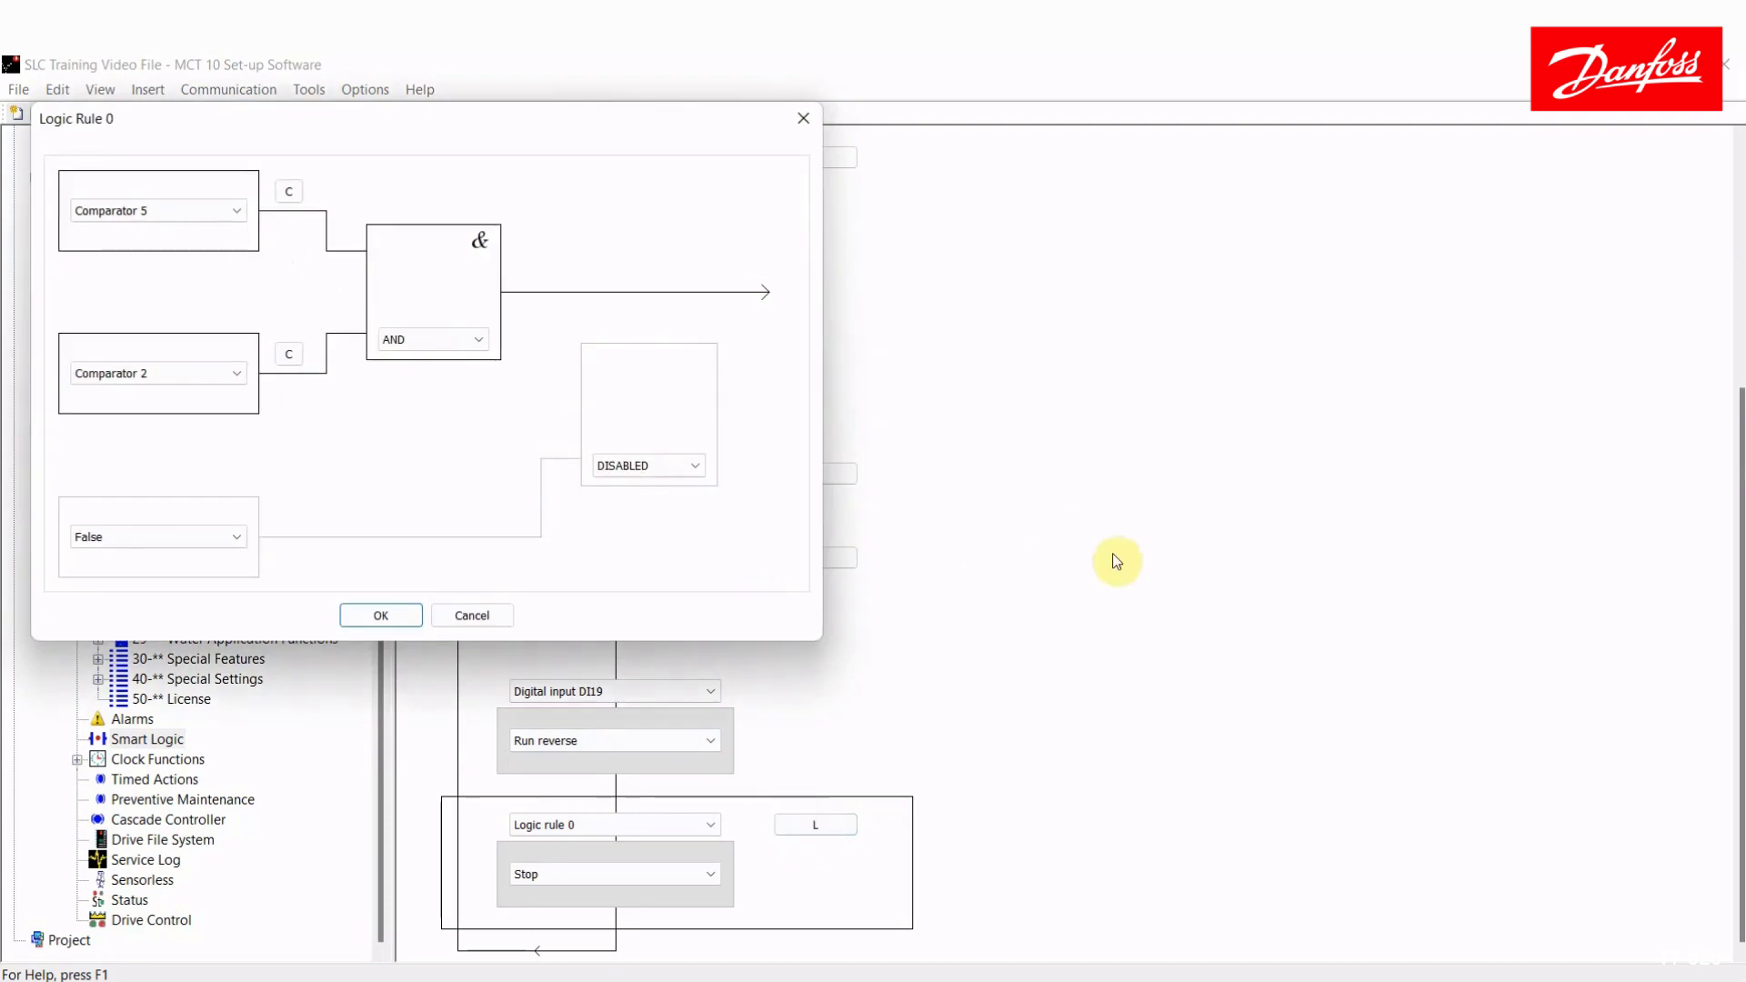
left_click(470, 614)
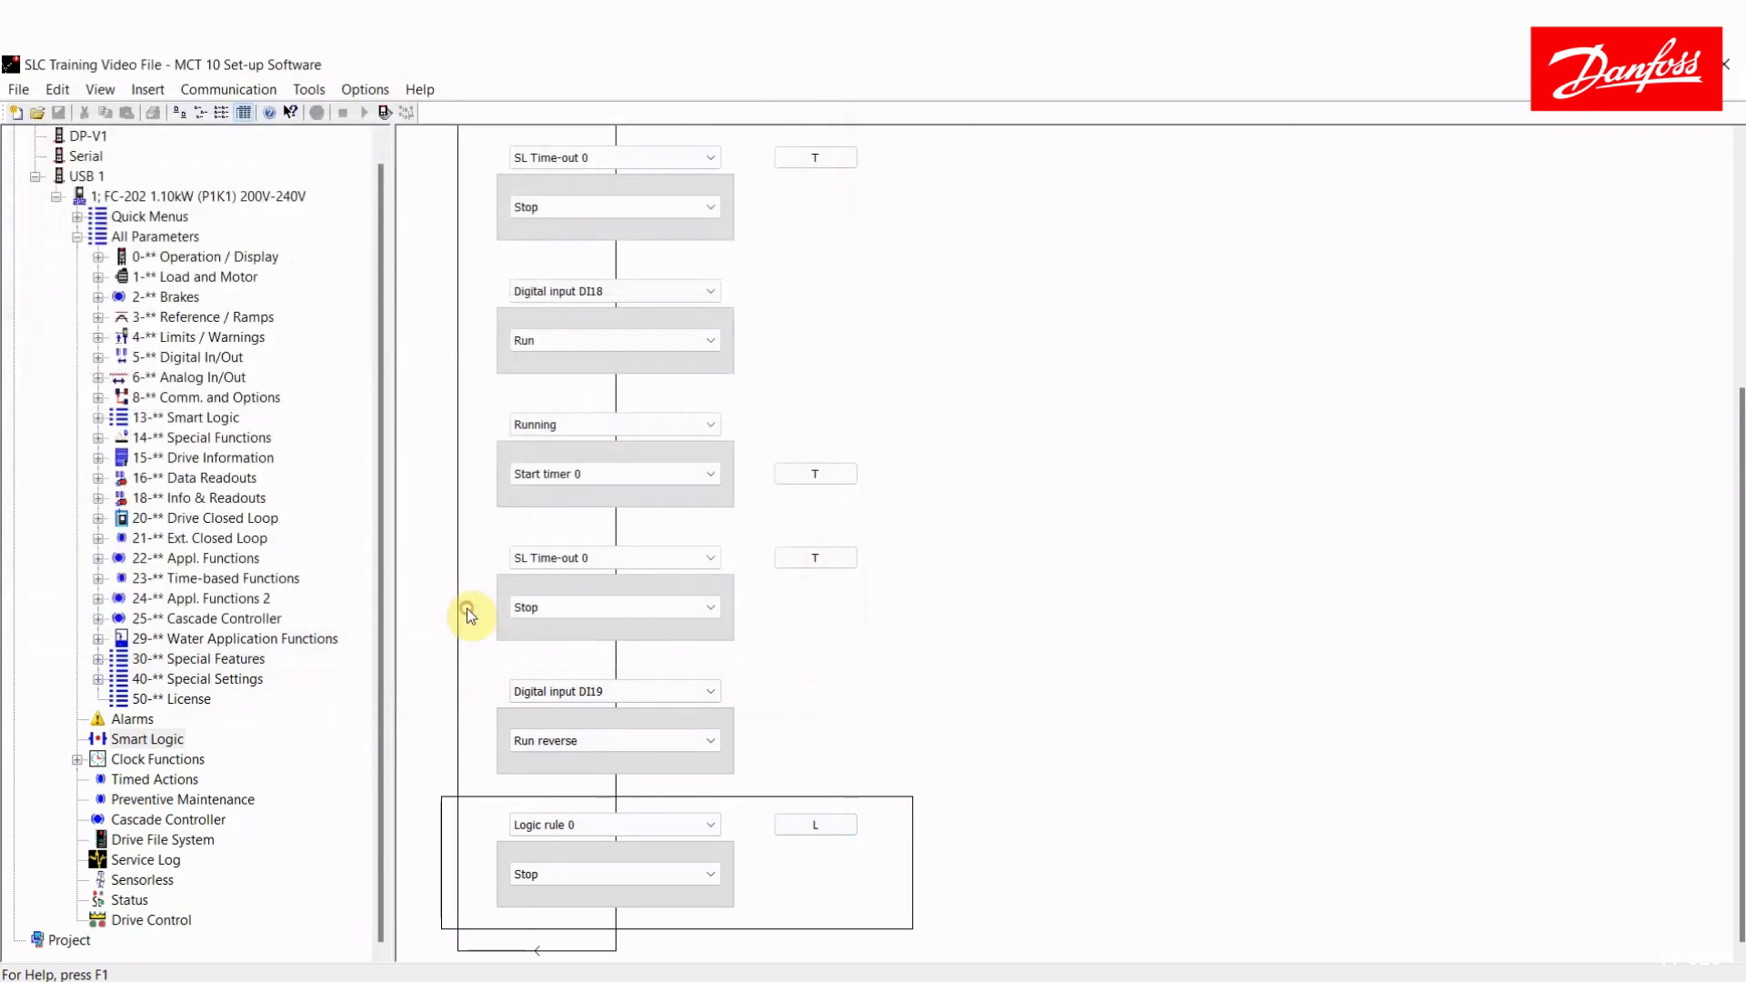
Step: List the 13-4* Logic Rules parameters, showing 1340.0 at Comparator 5 and 1341.0 AND
right_click(780, 864)
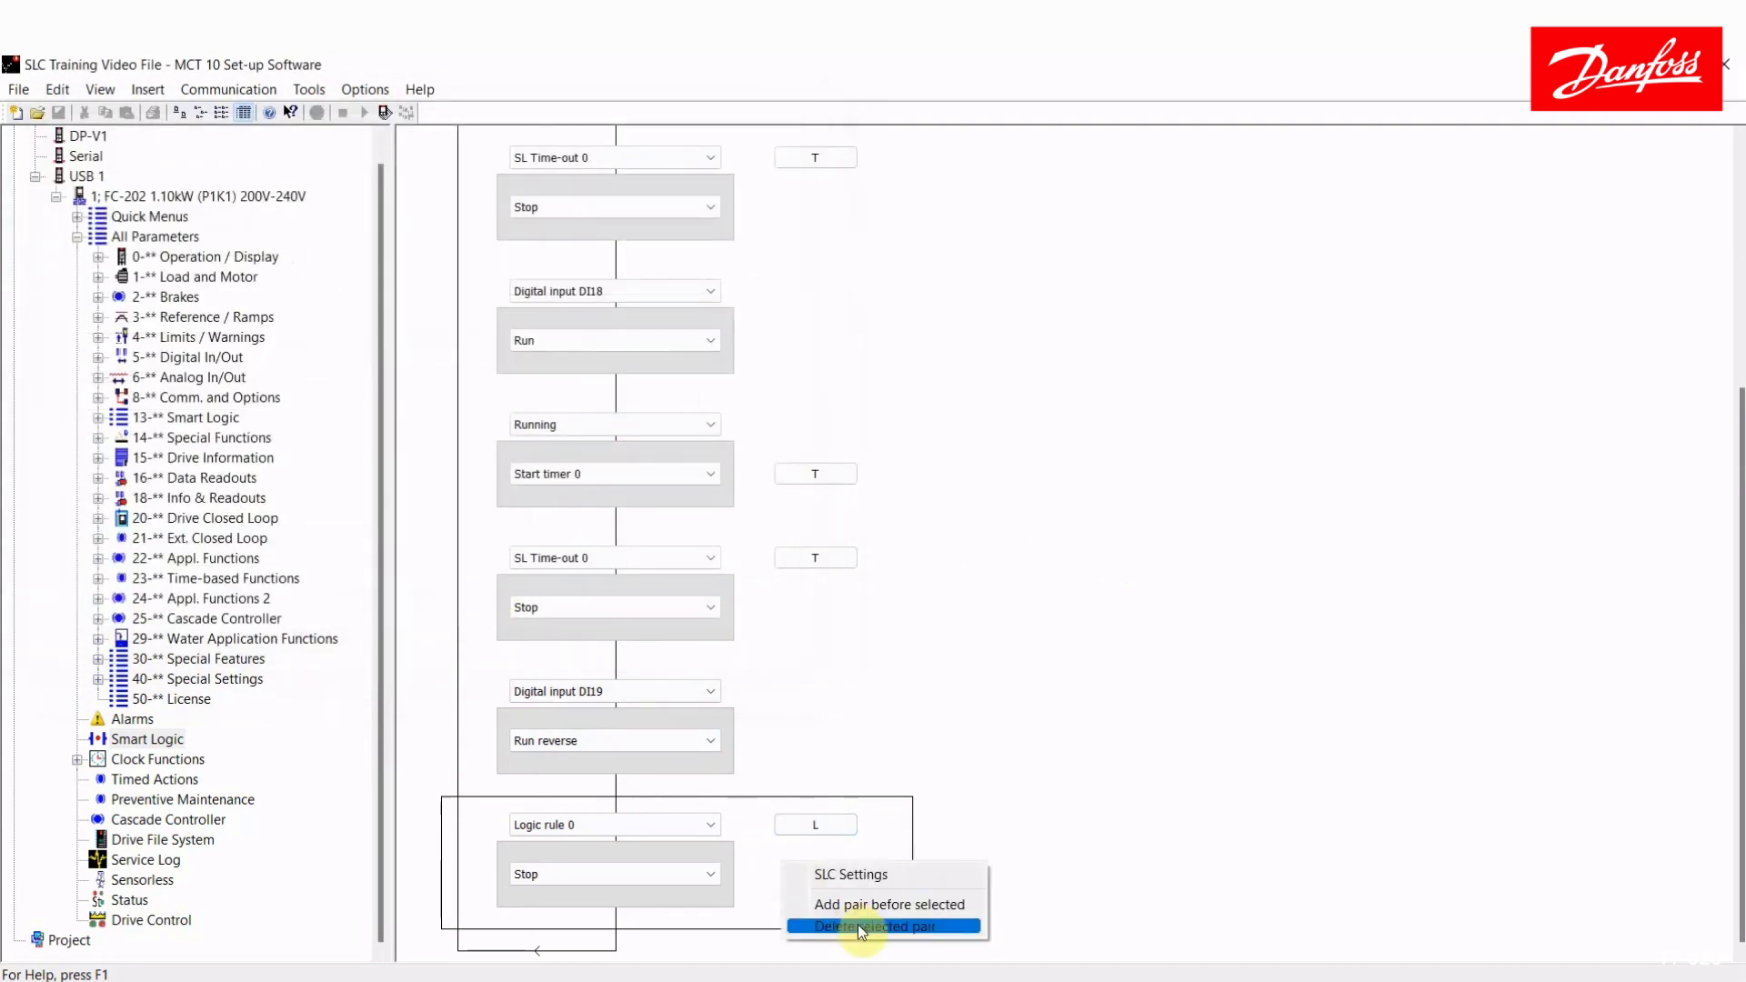
left_click(1028, 544)
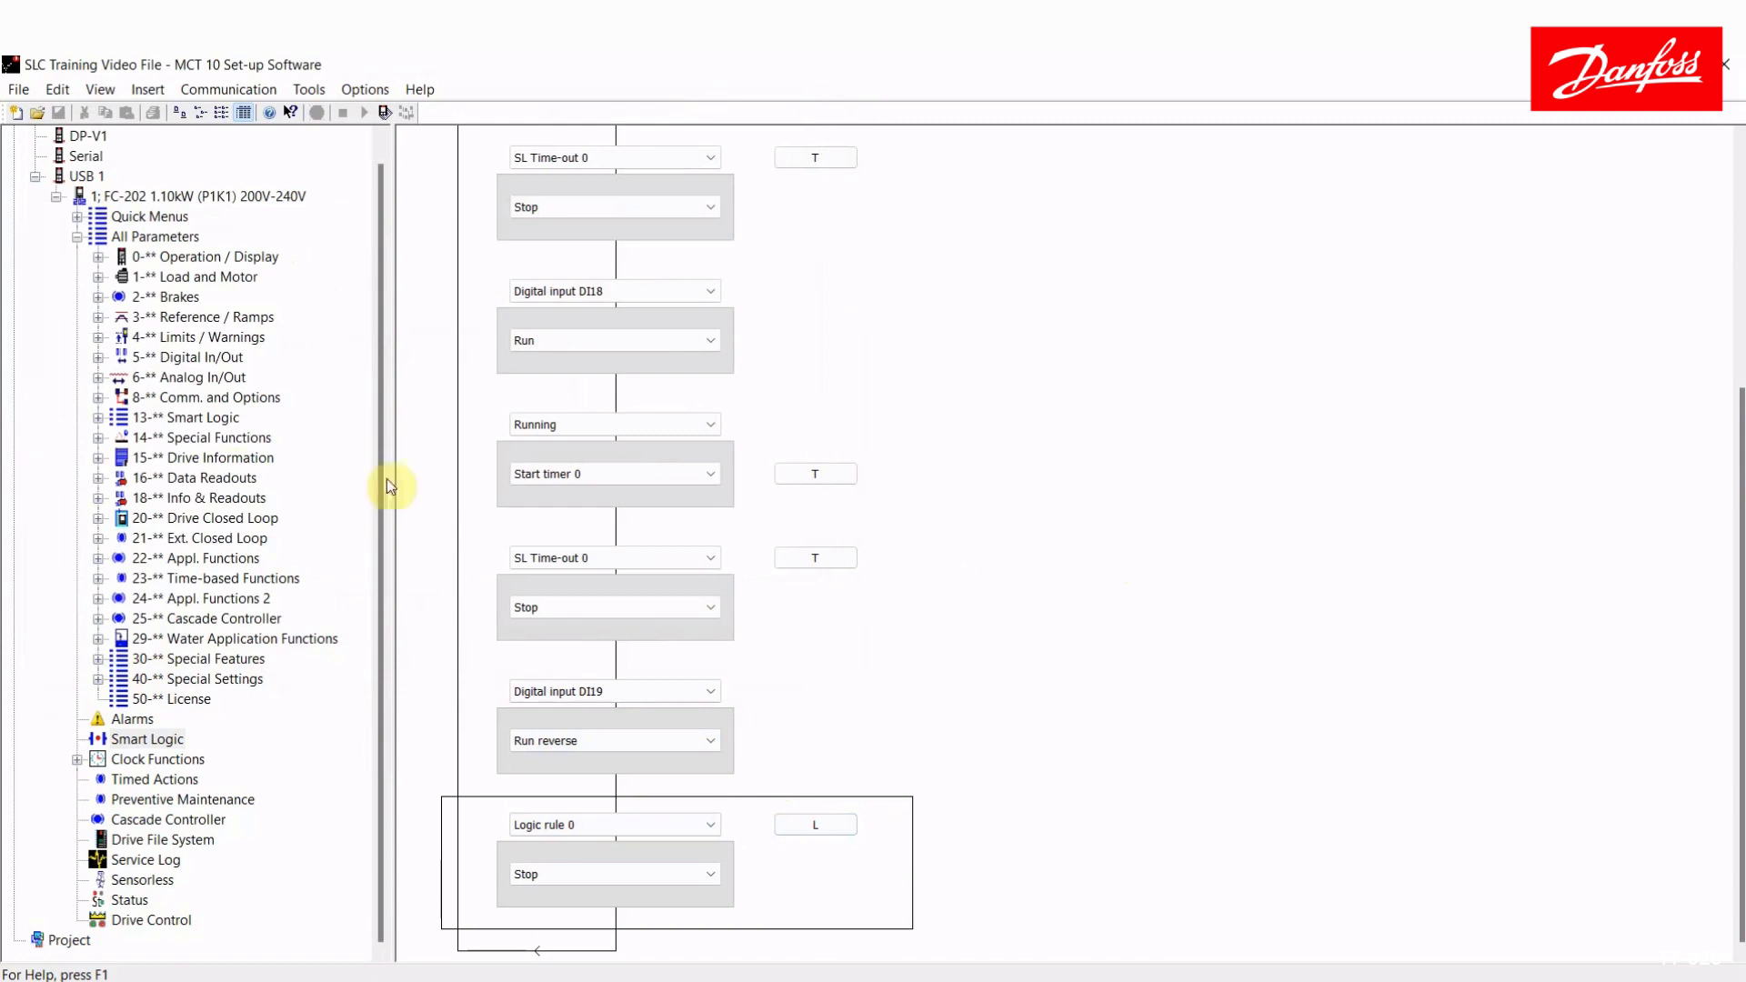
left_click(98, 418)
left_click(209, 519)
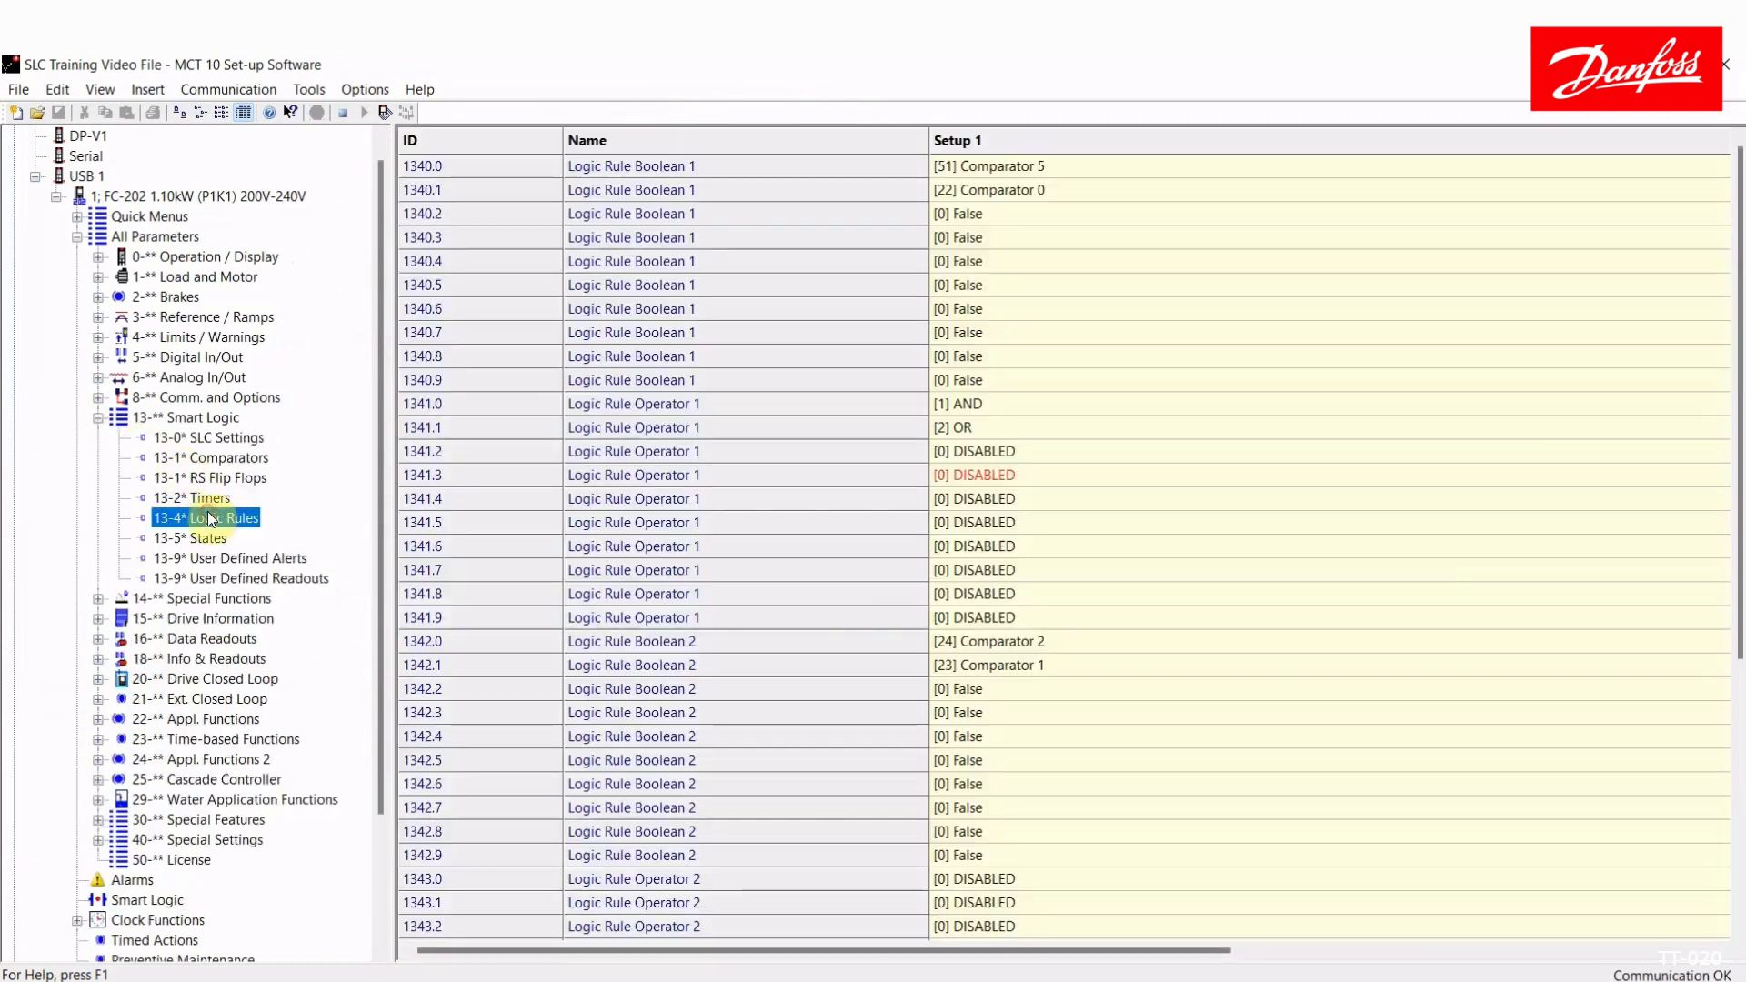
Step: Review SLC Settings (mode On, start event True, stop event False), then reopen the SL Controller 1 flowchart
left_click(98, 418)
left_click(98, 418)
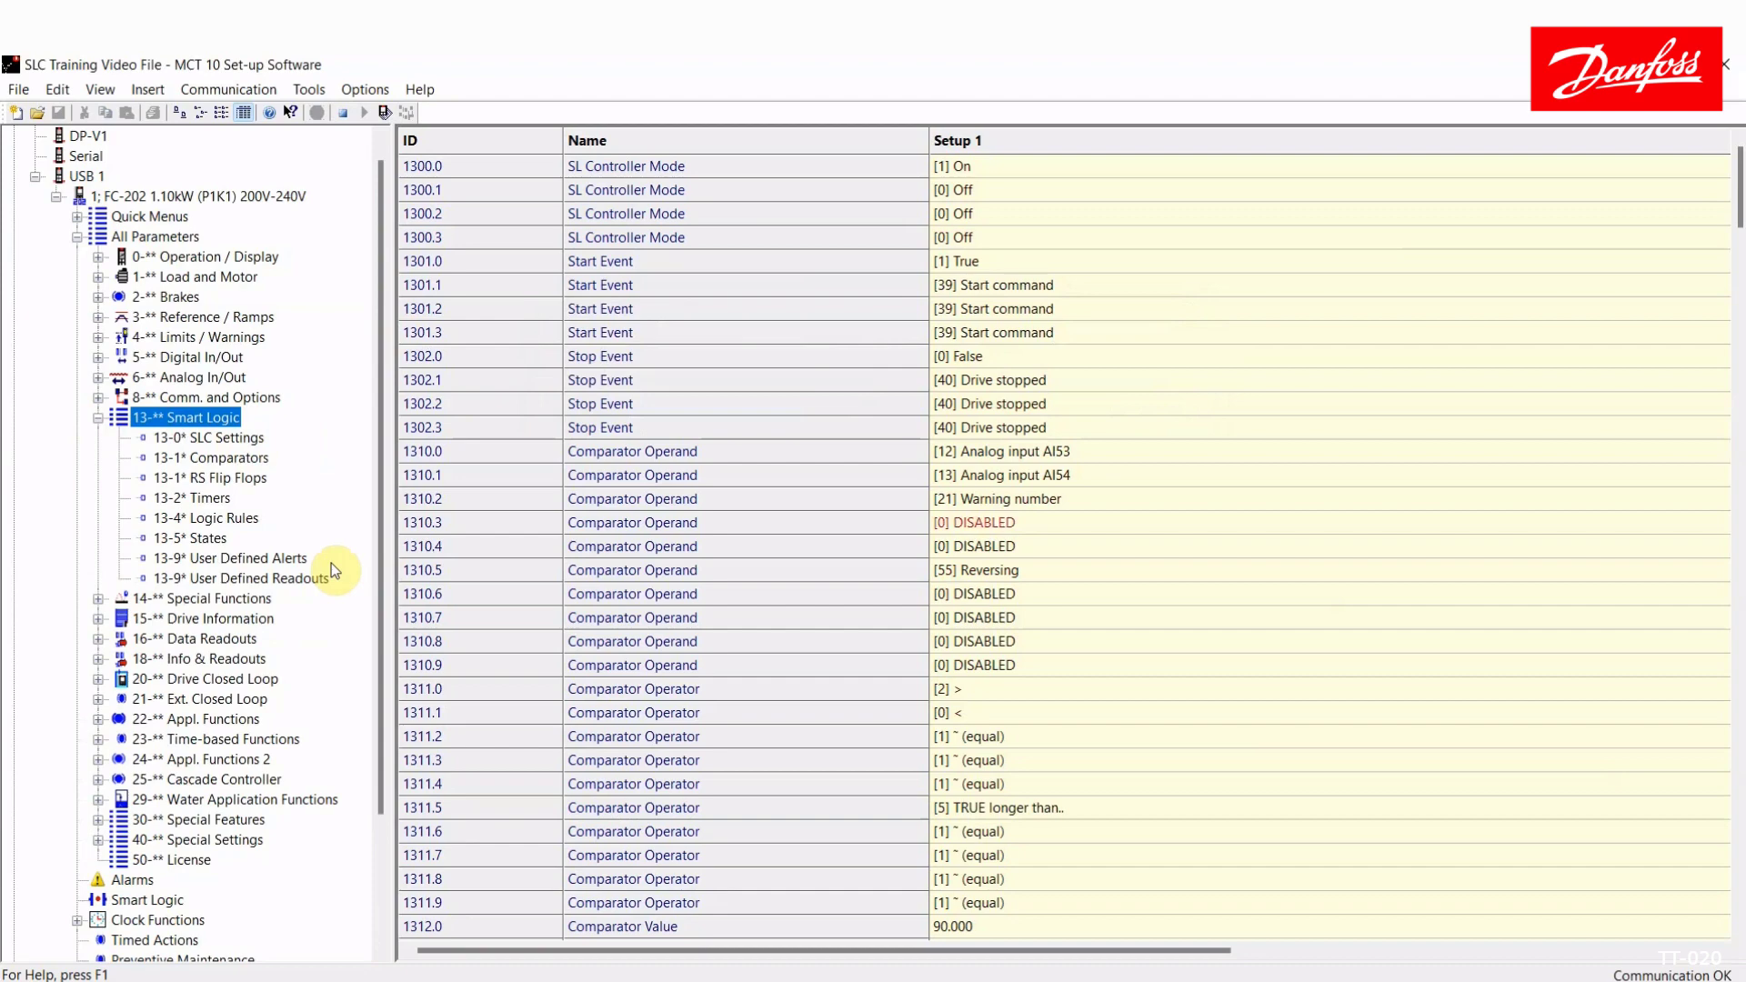
left_click(230, 441)
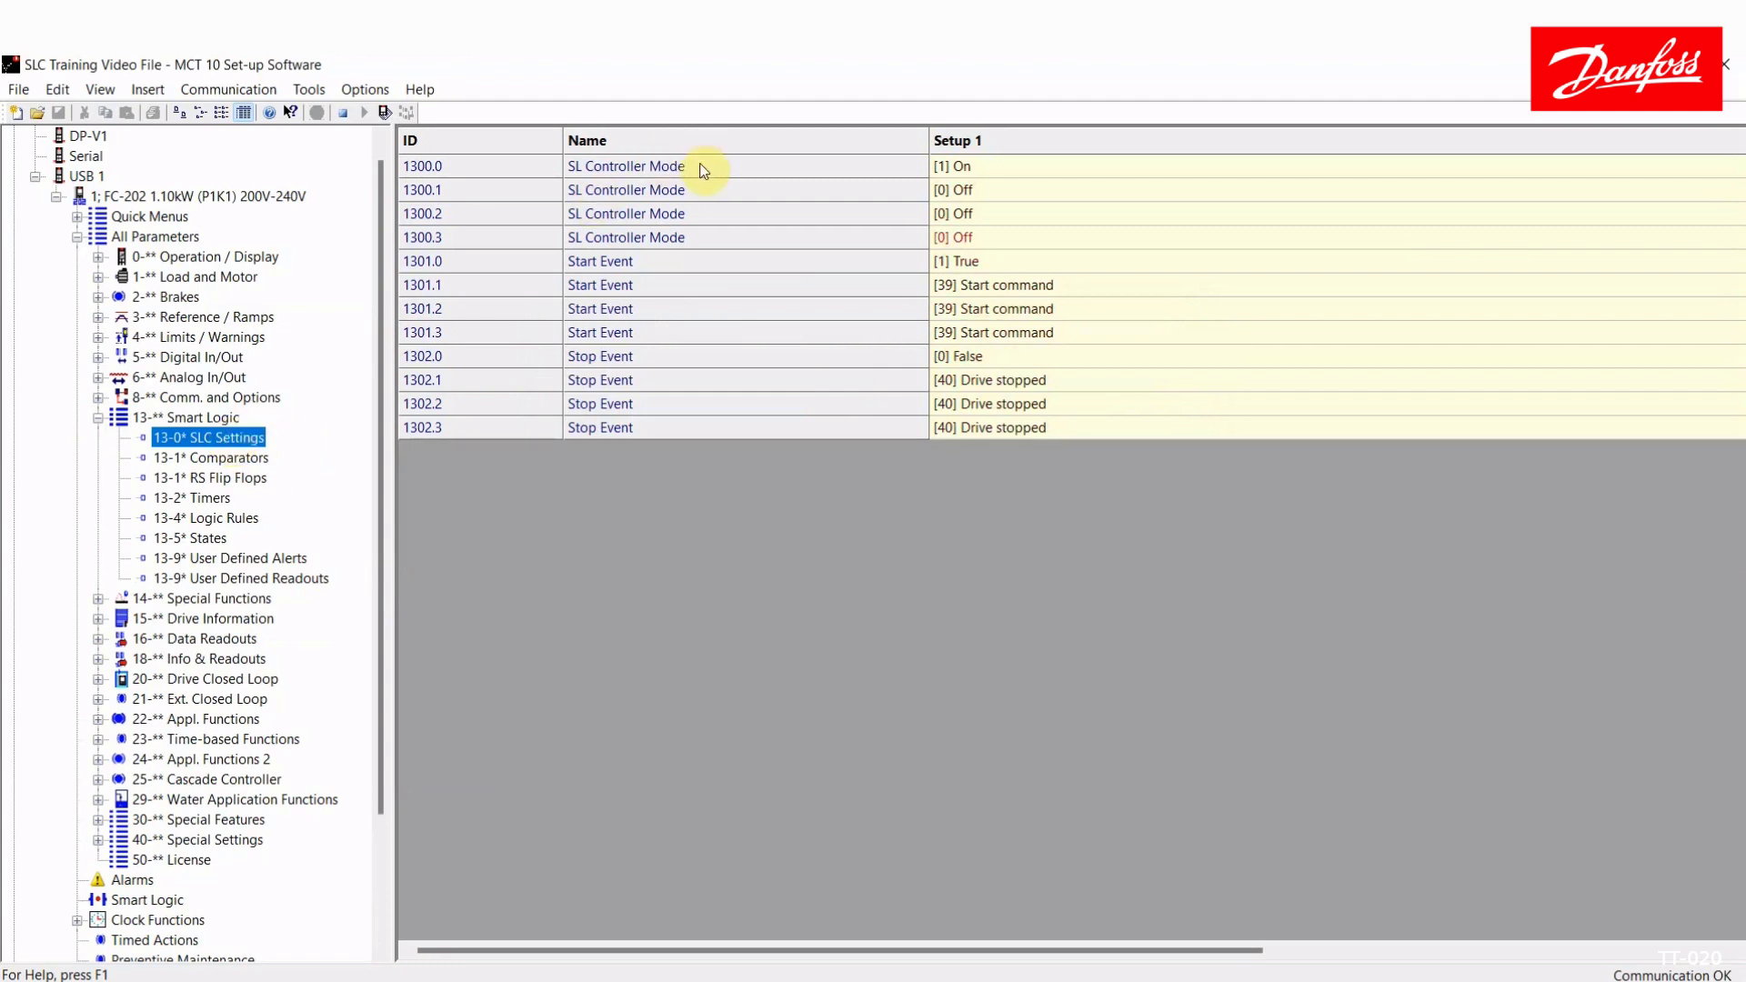
left_click(992, 167)
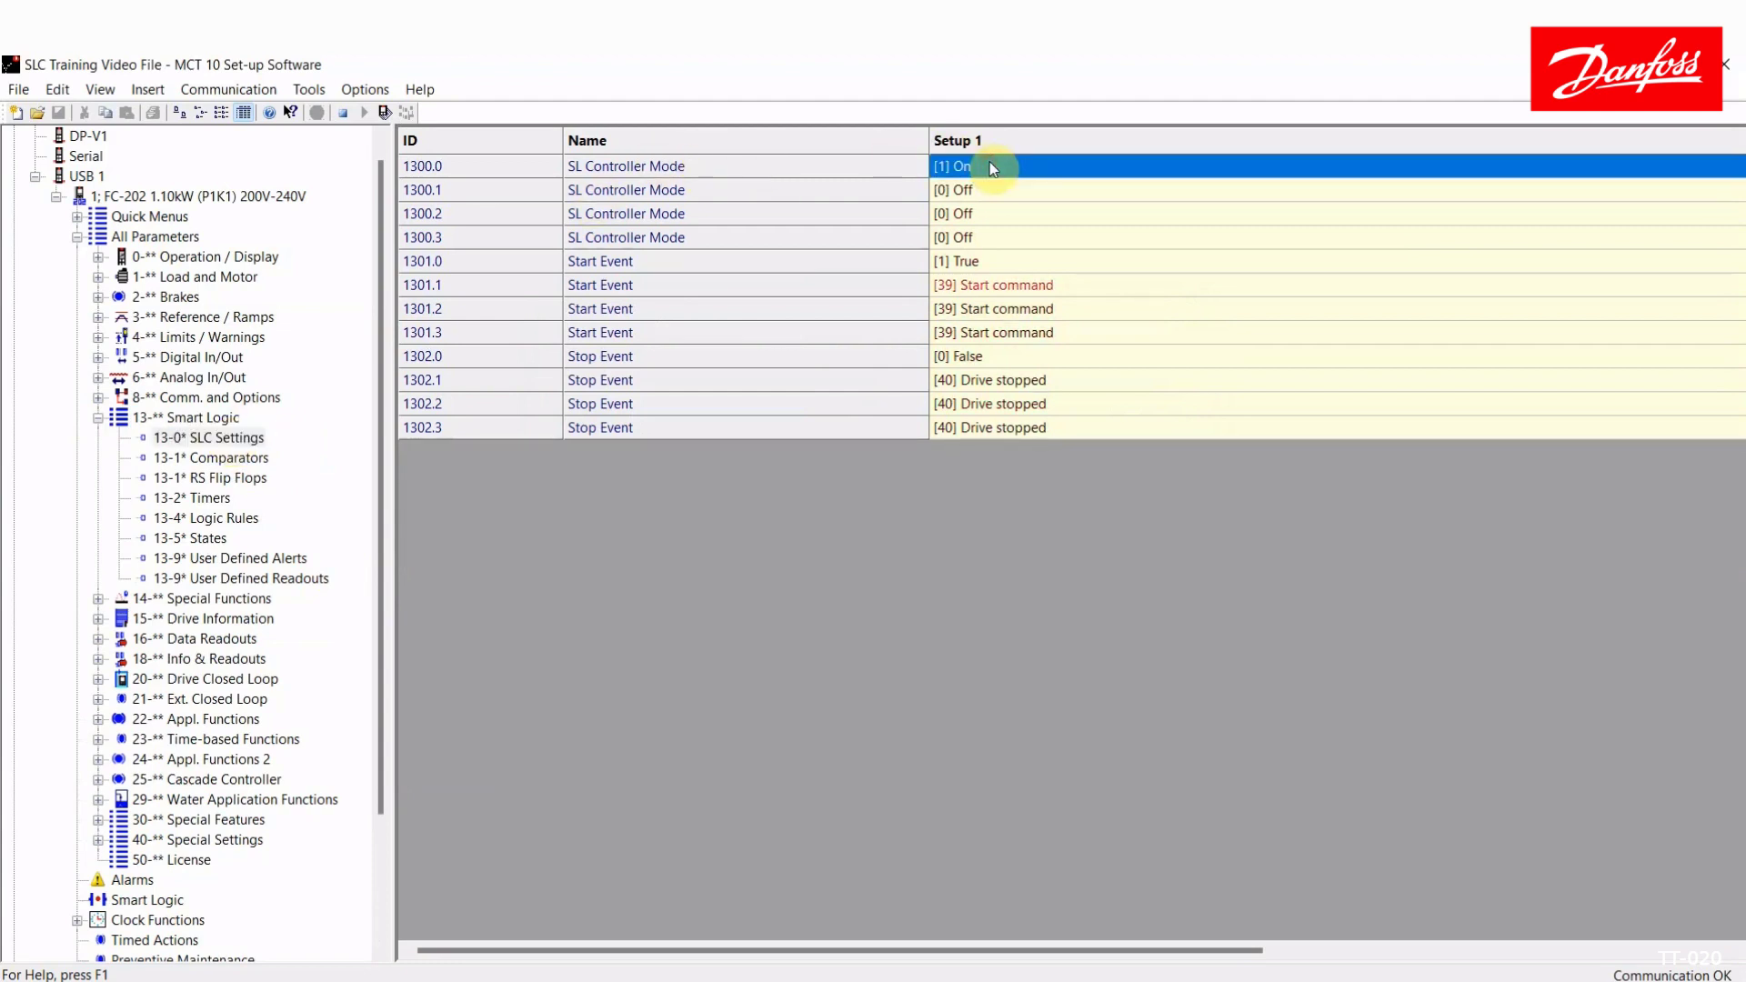
left_click(987, 262)
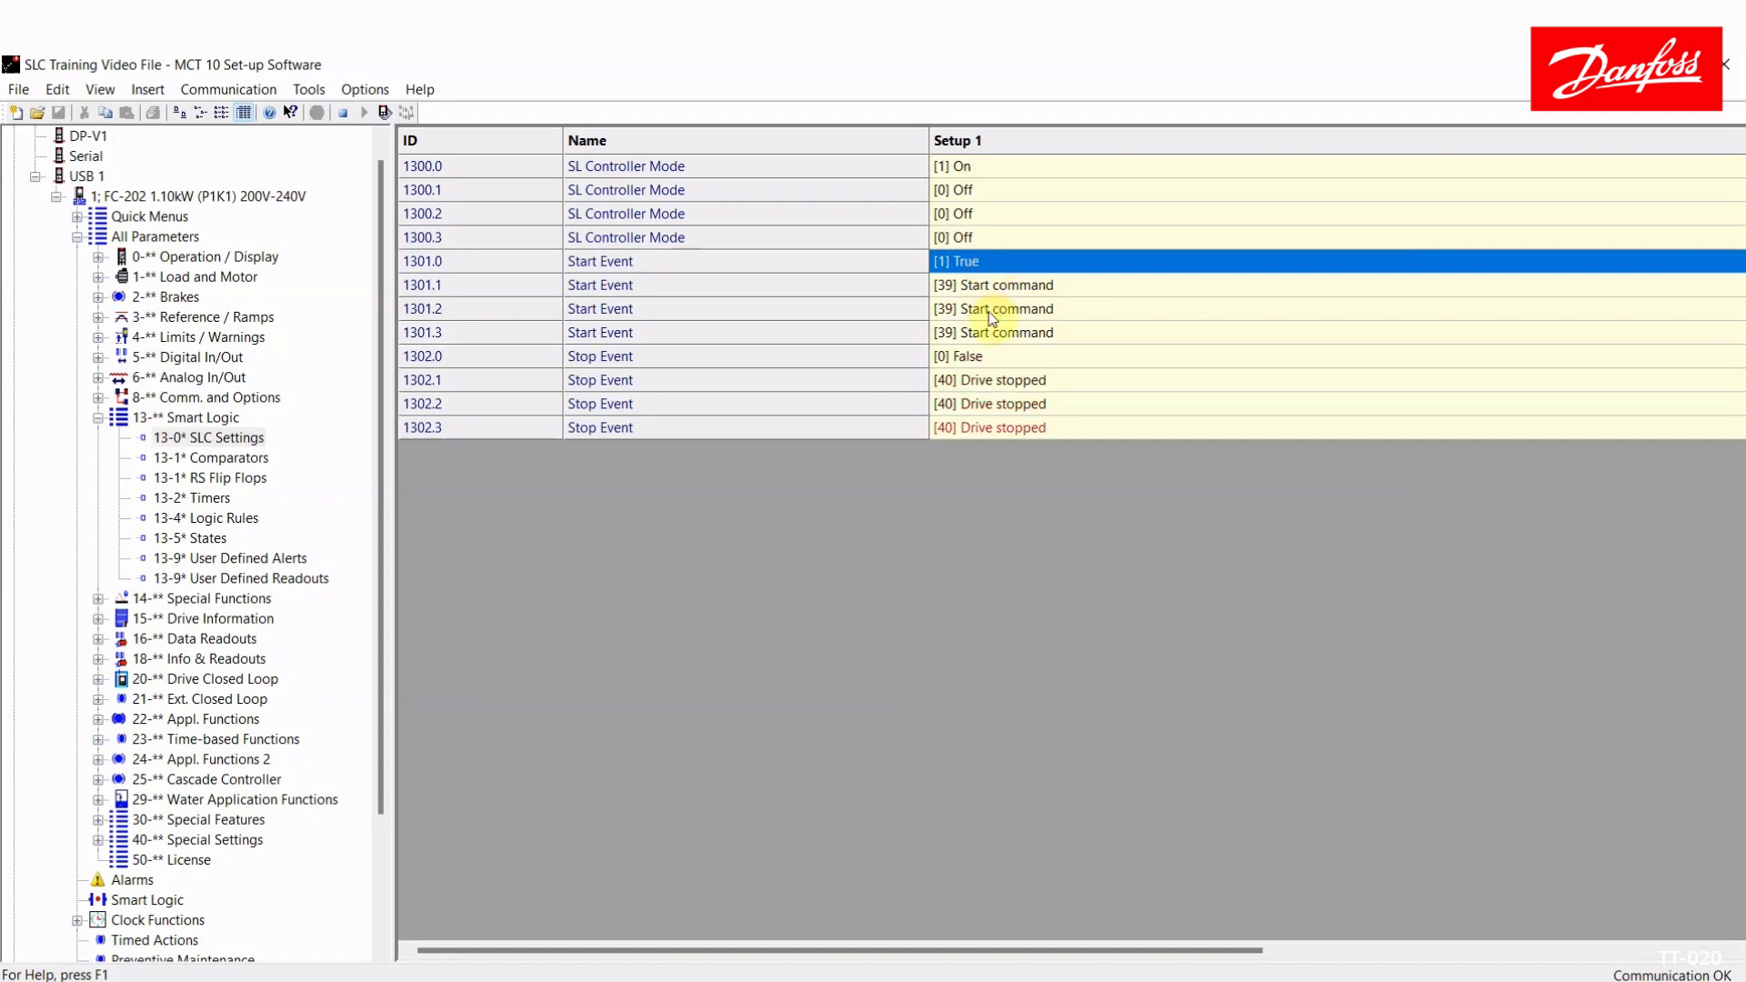
left_click(993, 359)
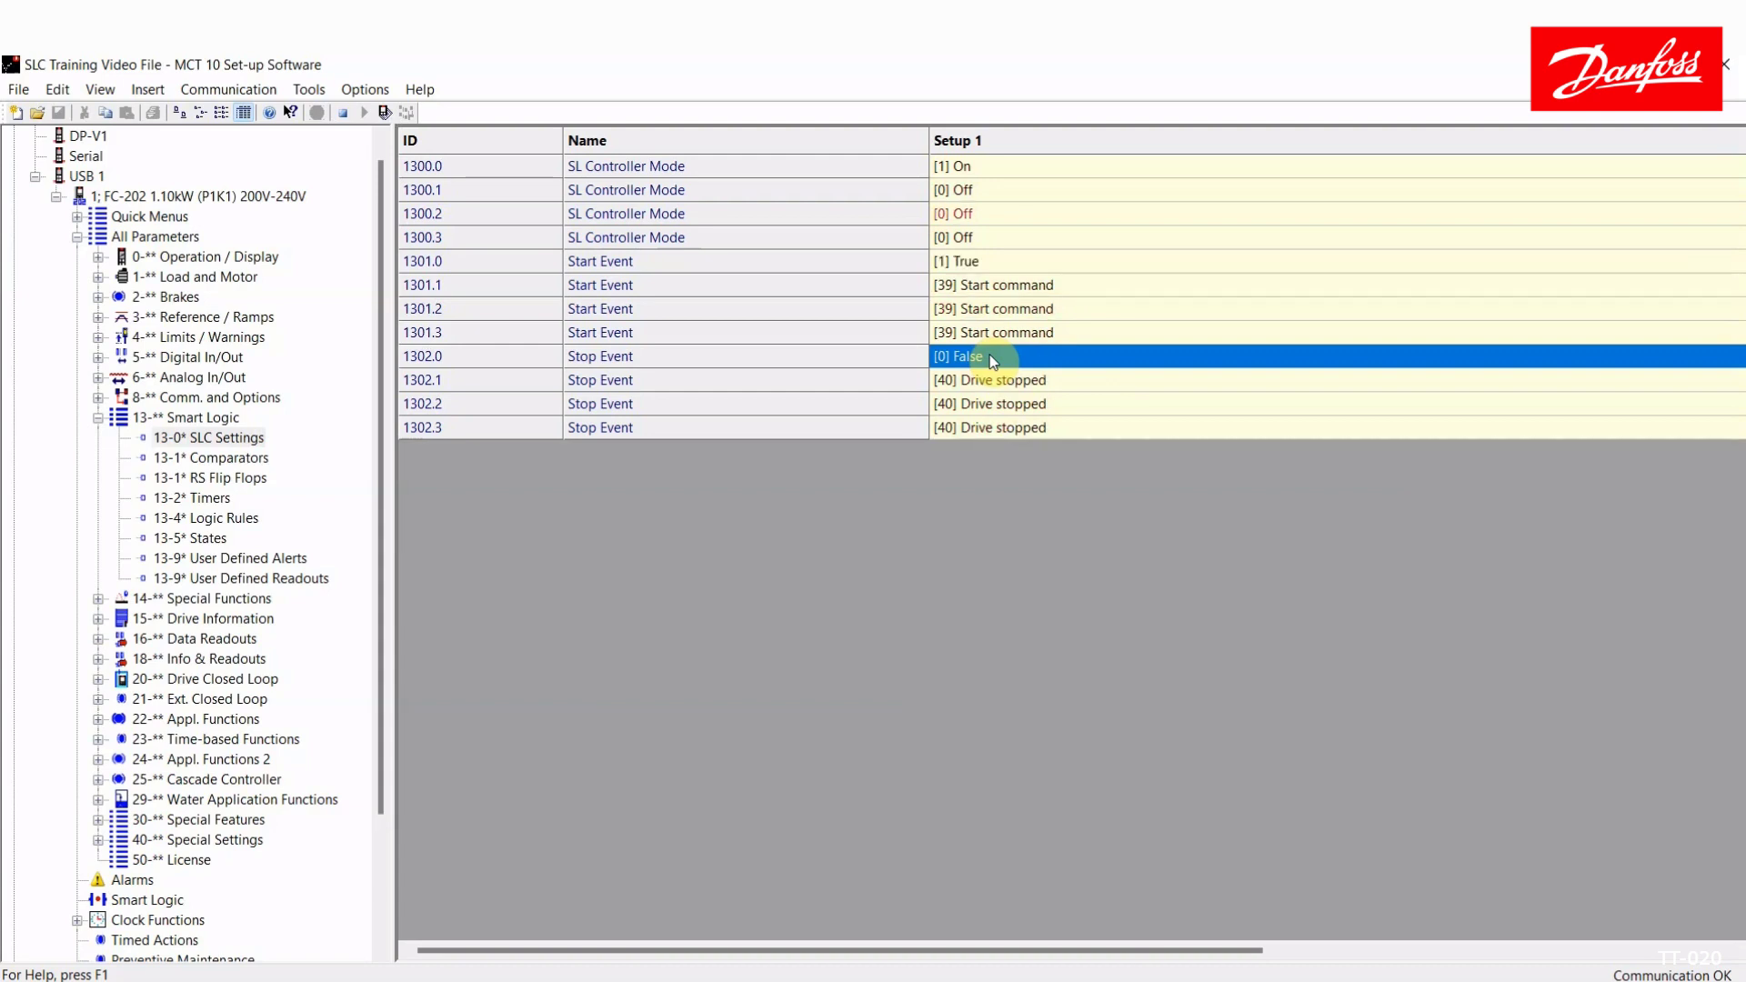
left_click(100, 417)
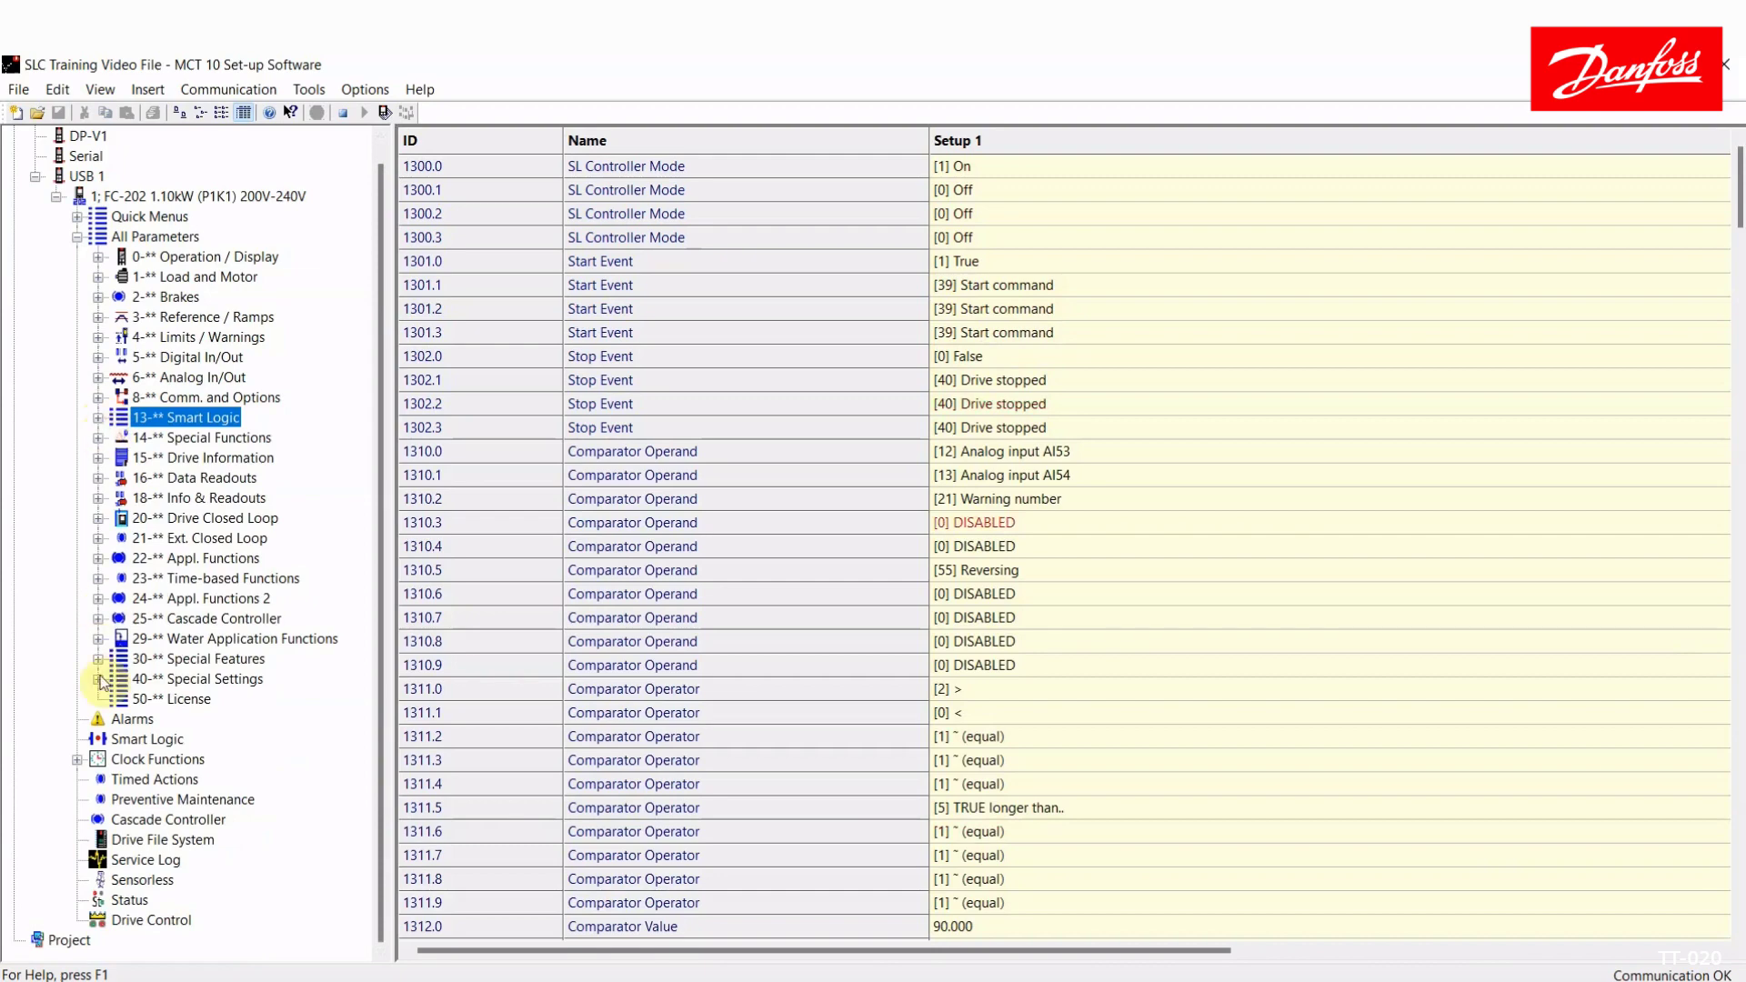
left_click(126, 748)
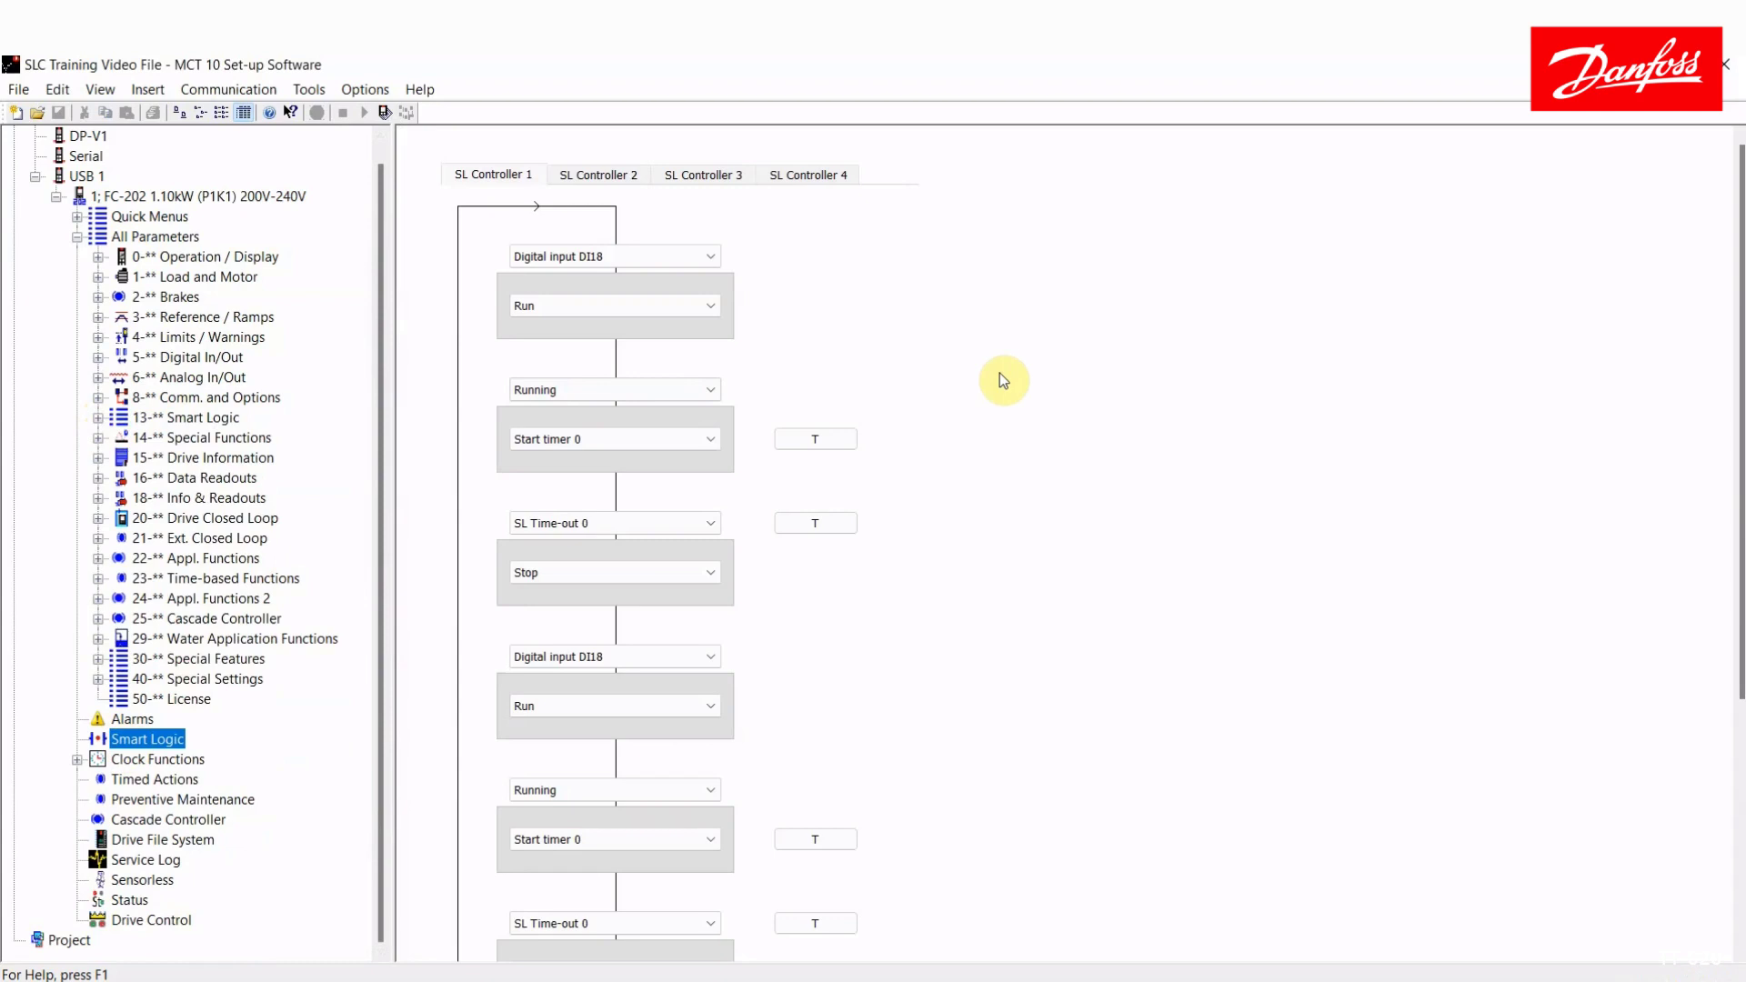
left_click(678, 216)
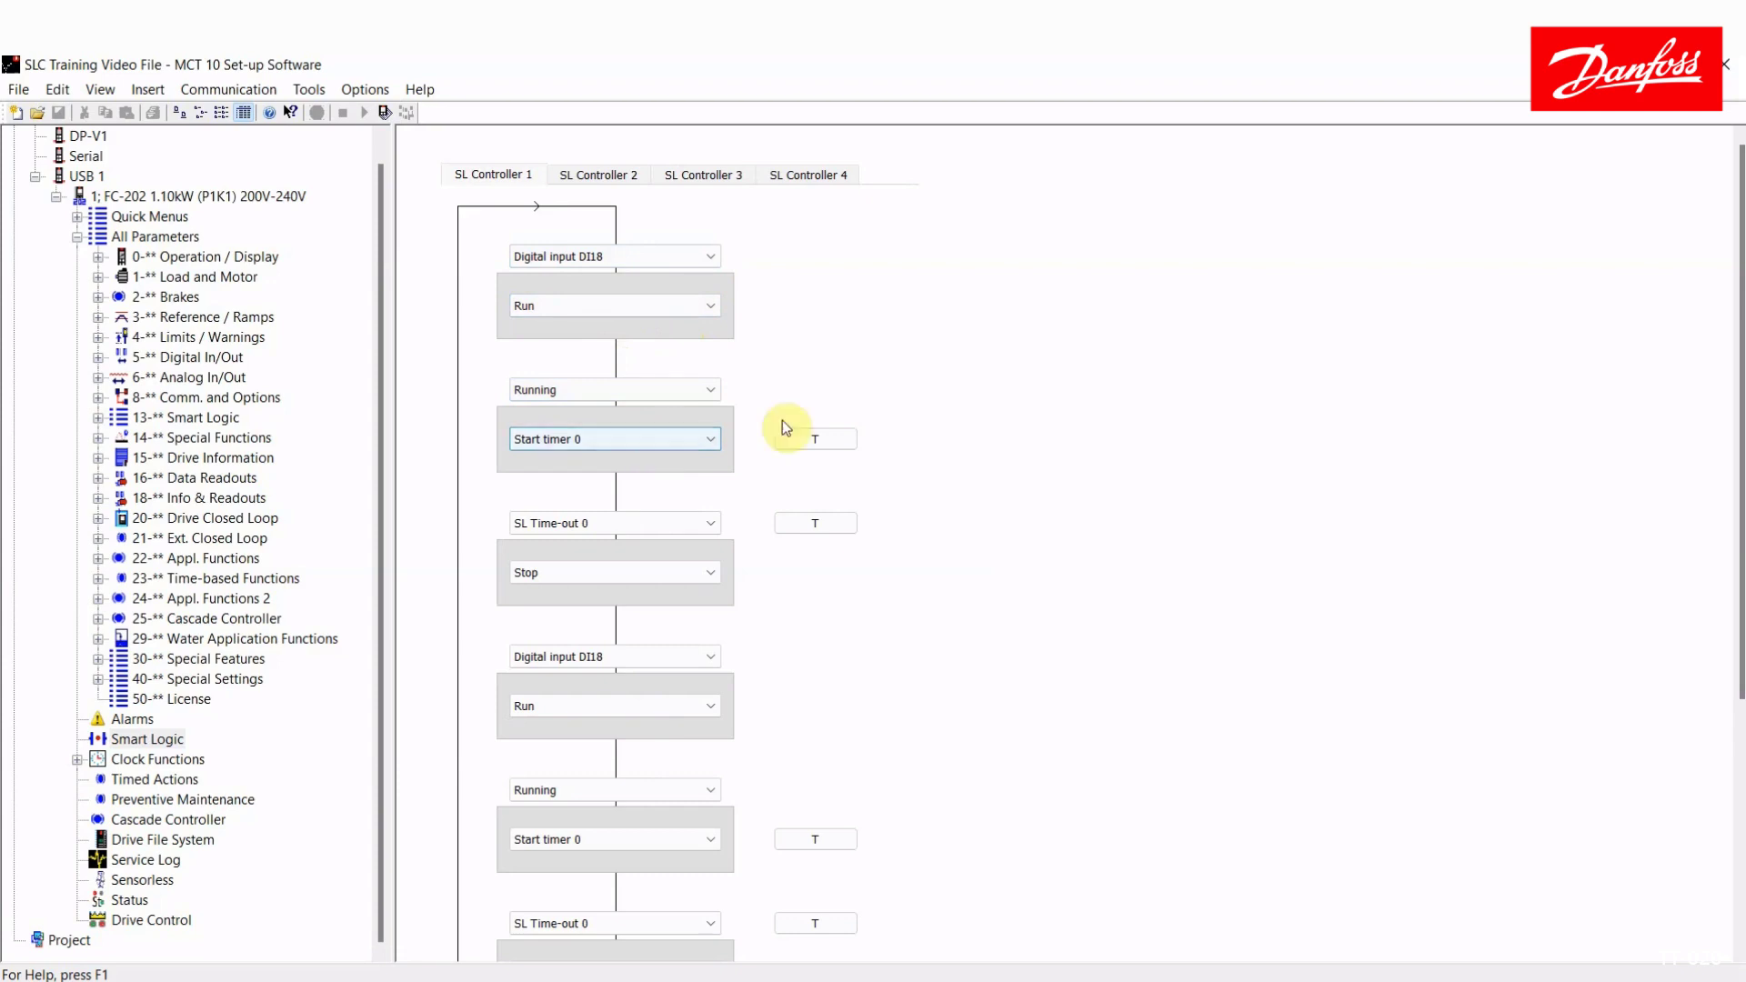
left_click(817, 438)
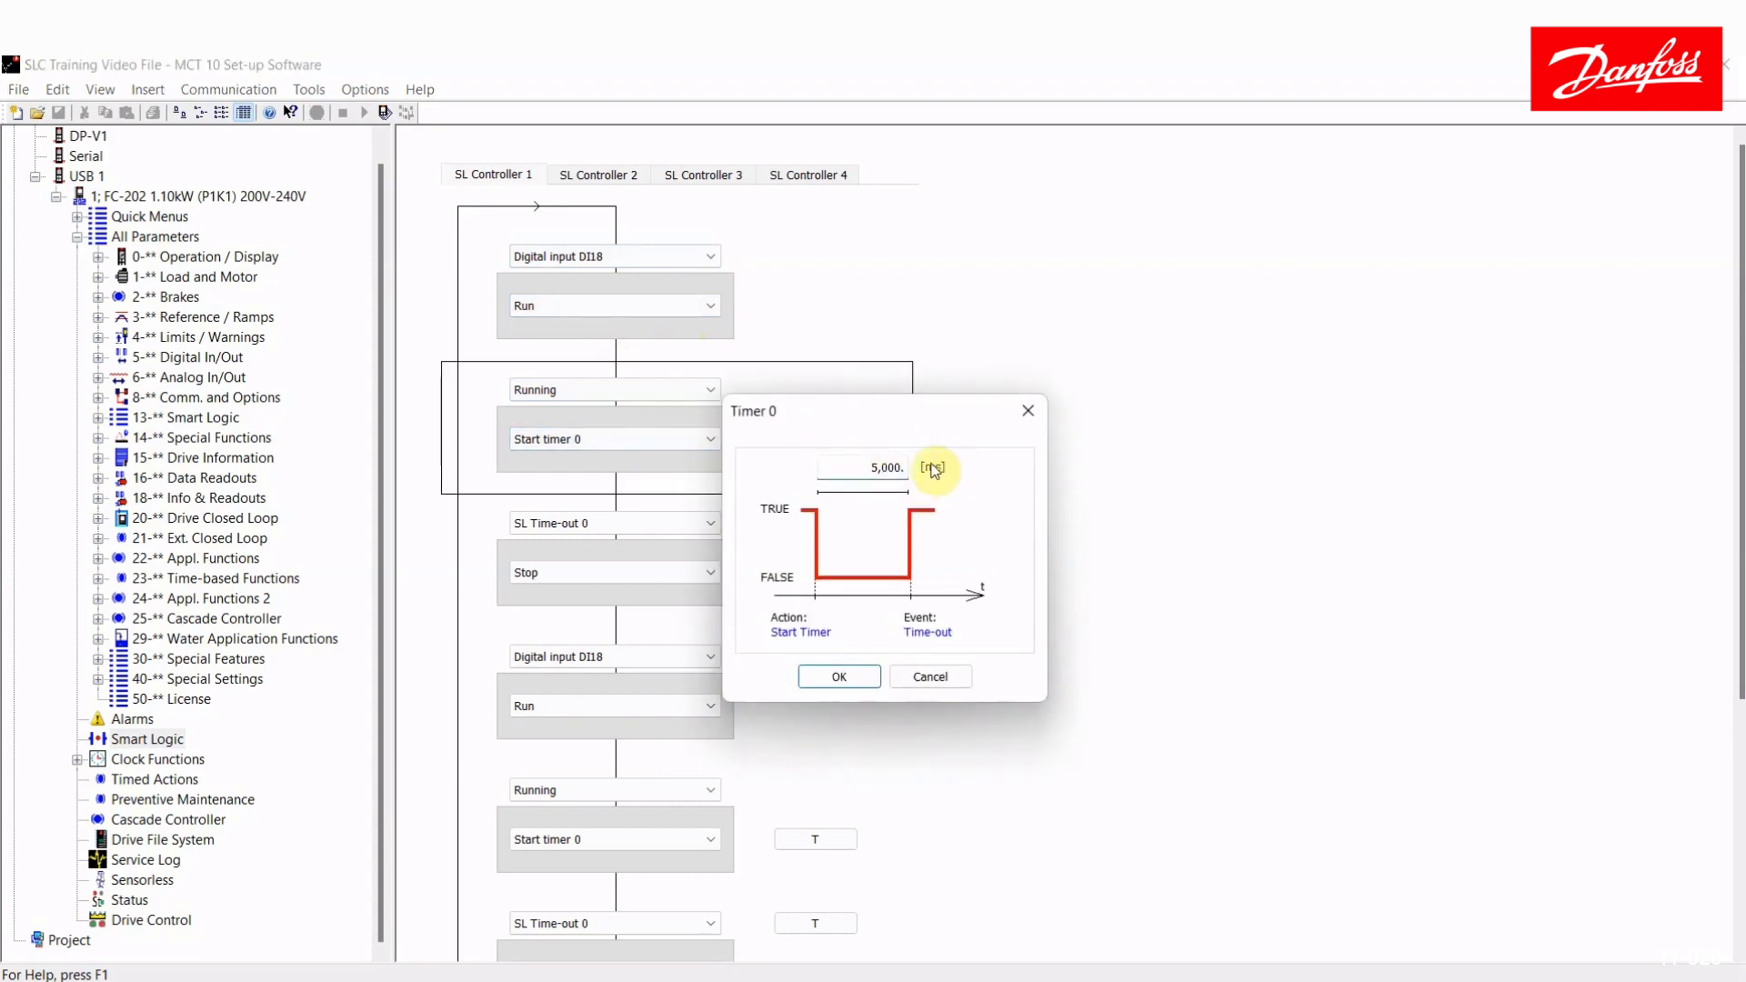
left_click(838, 679)
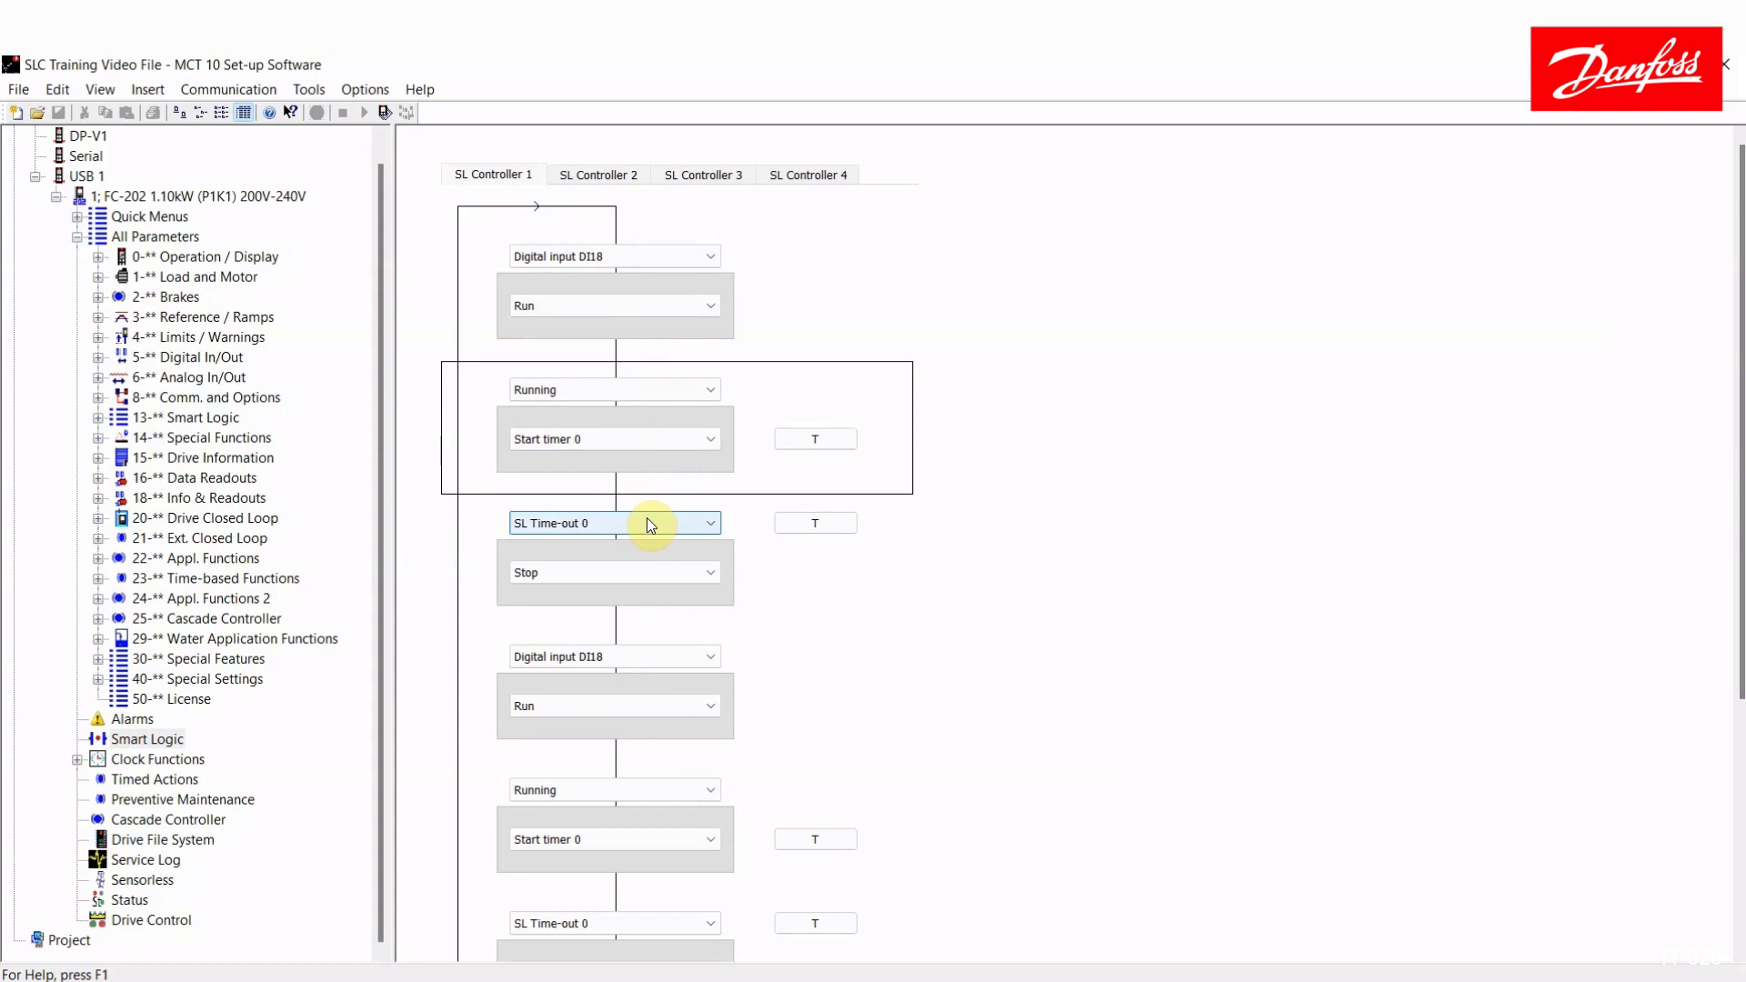
left_click(656, 569)
left_click(657, 570)
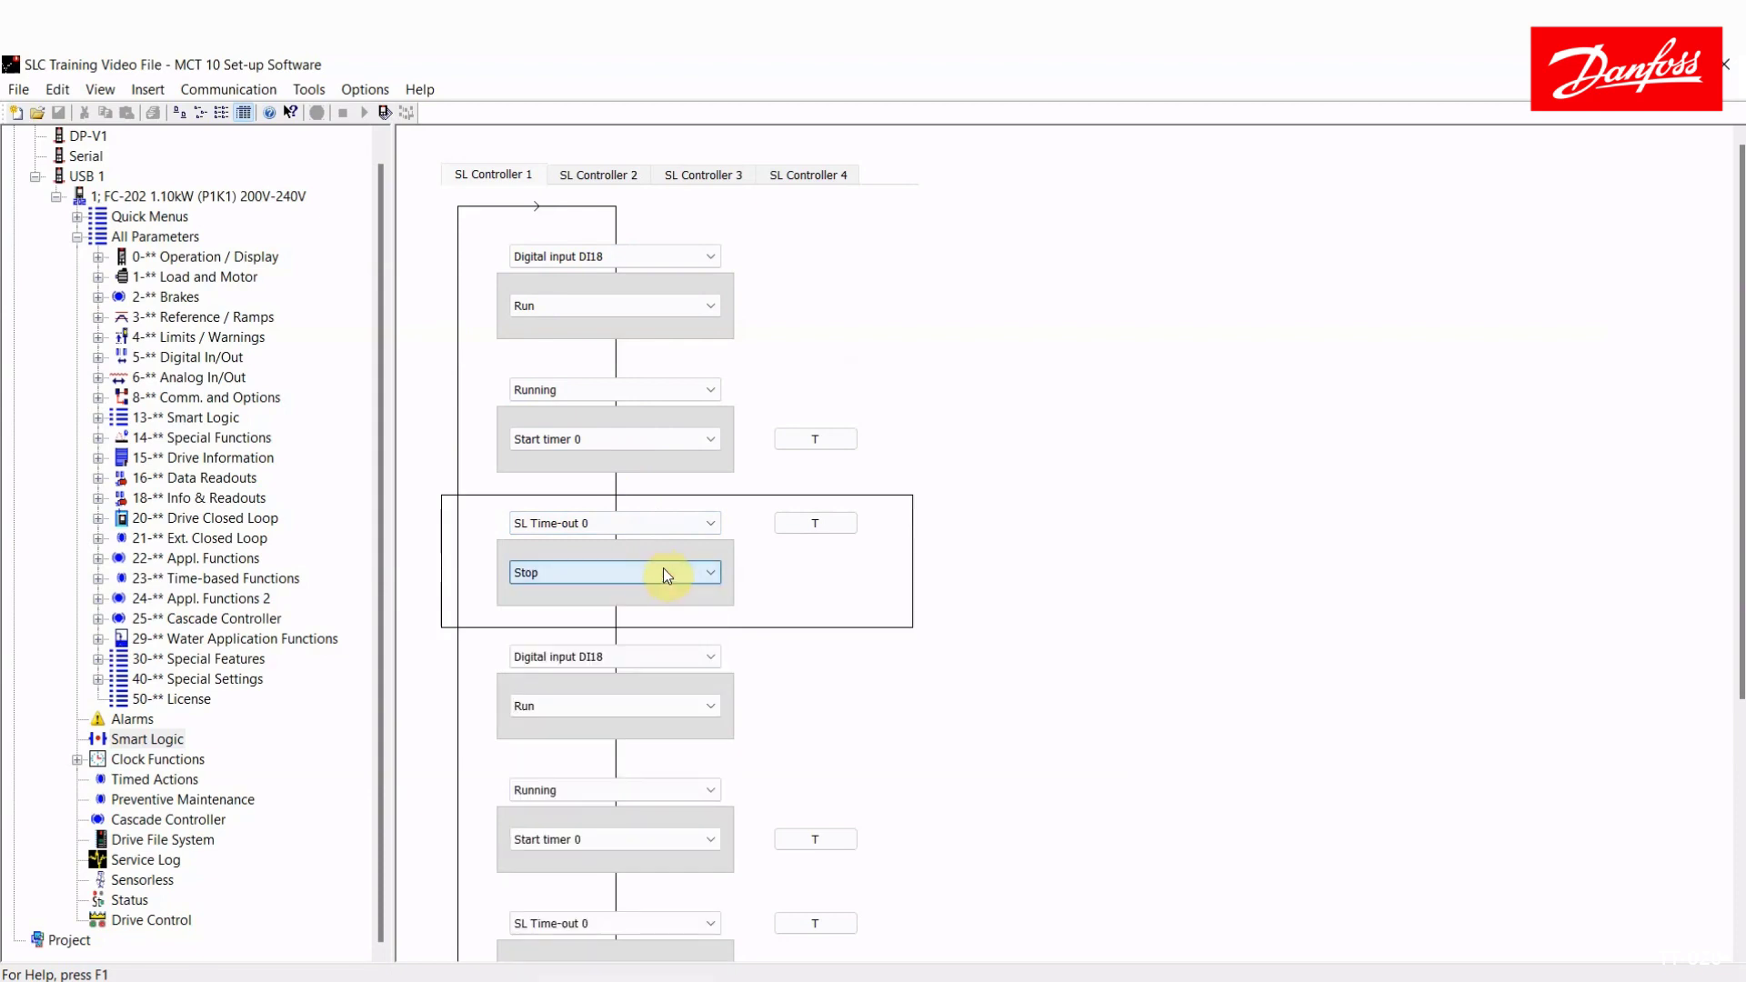
left_click(1061, 554)
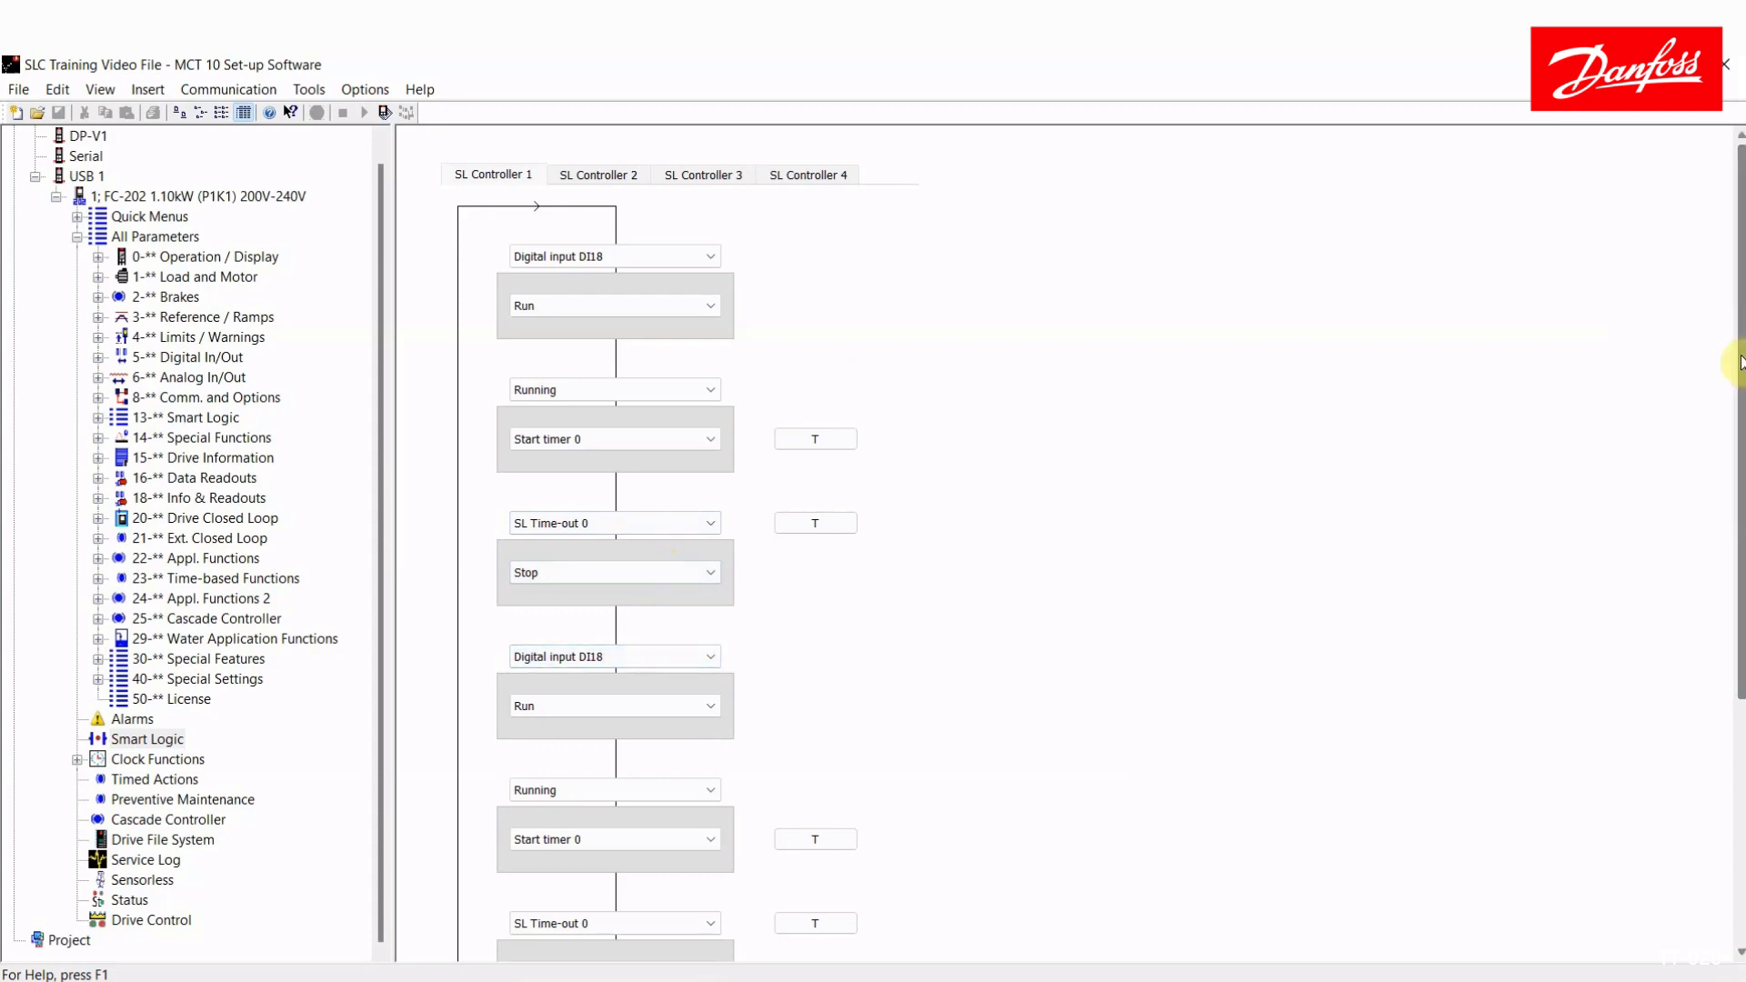
left_click_drag(1738, 358, 1728, 536)
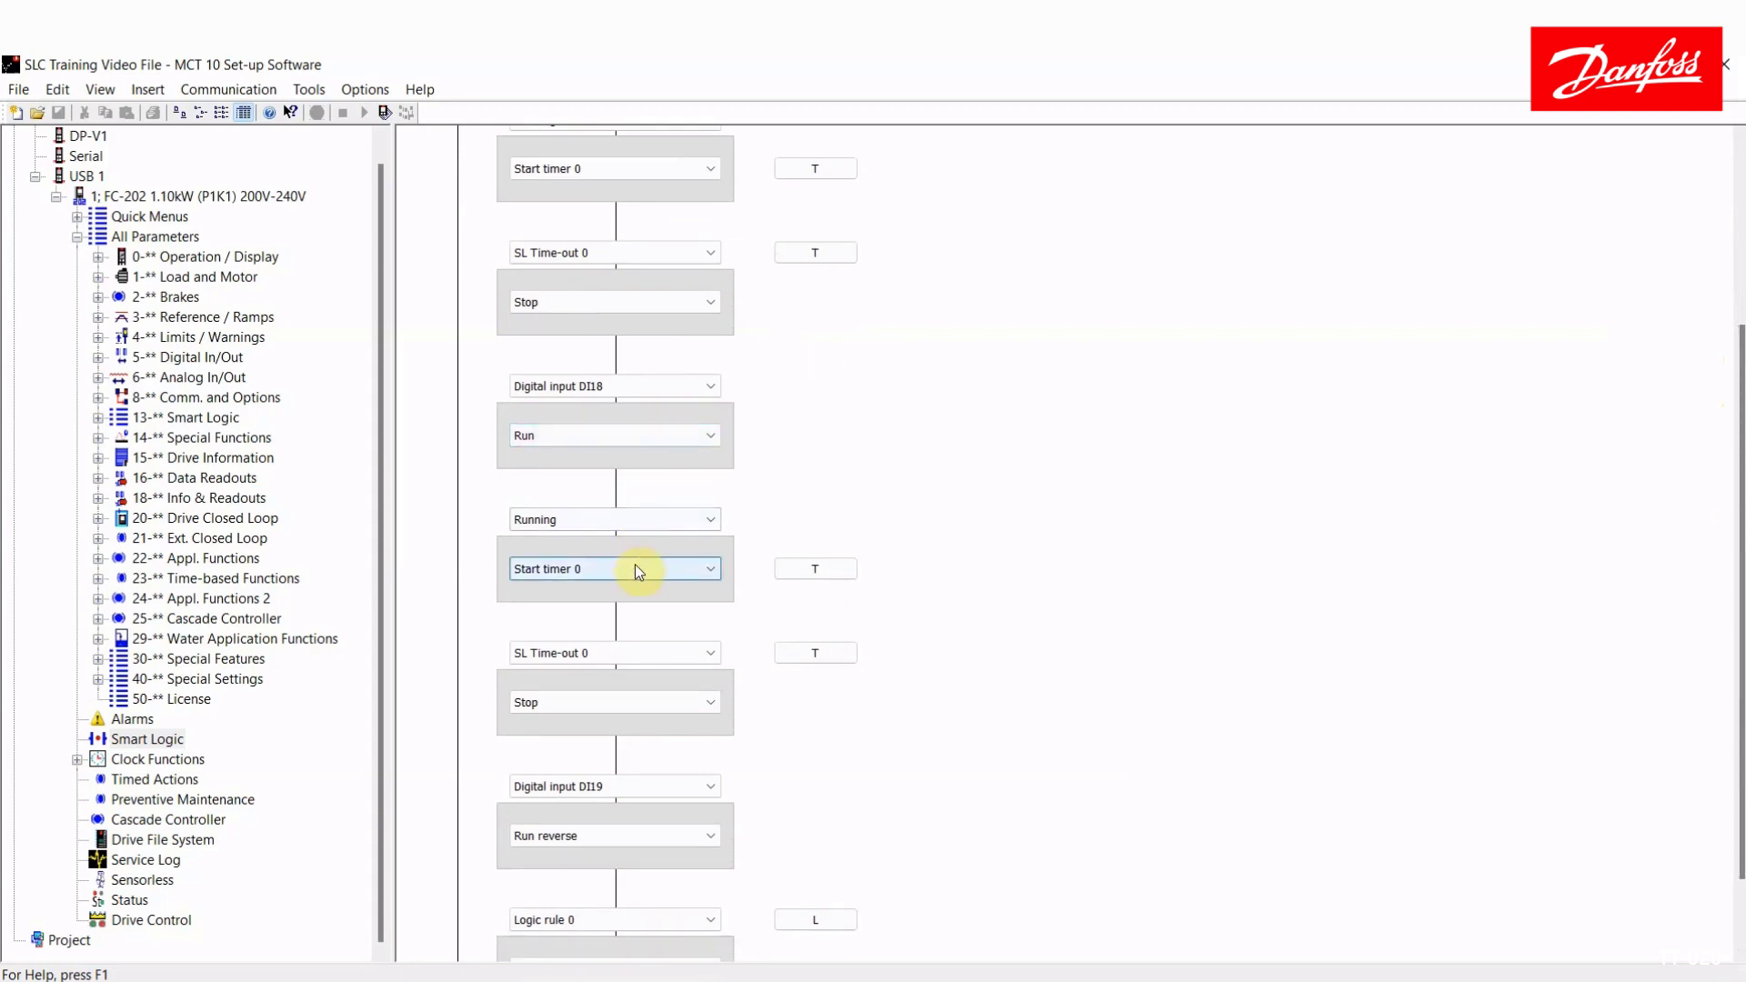
left_click(806, 568)
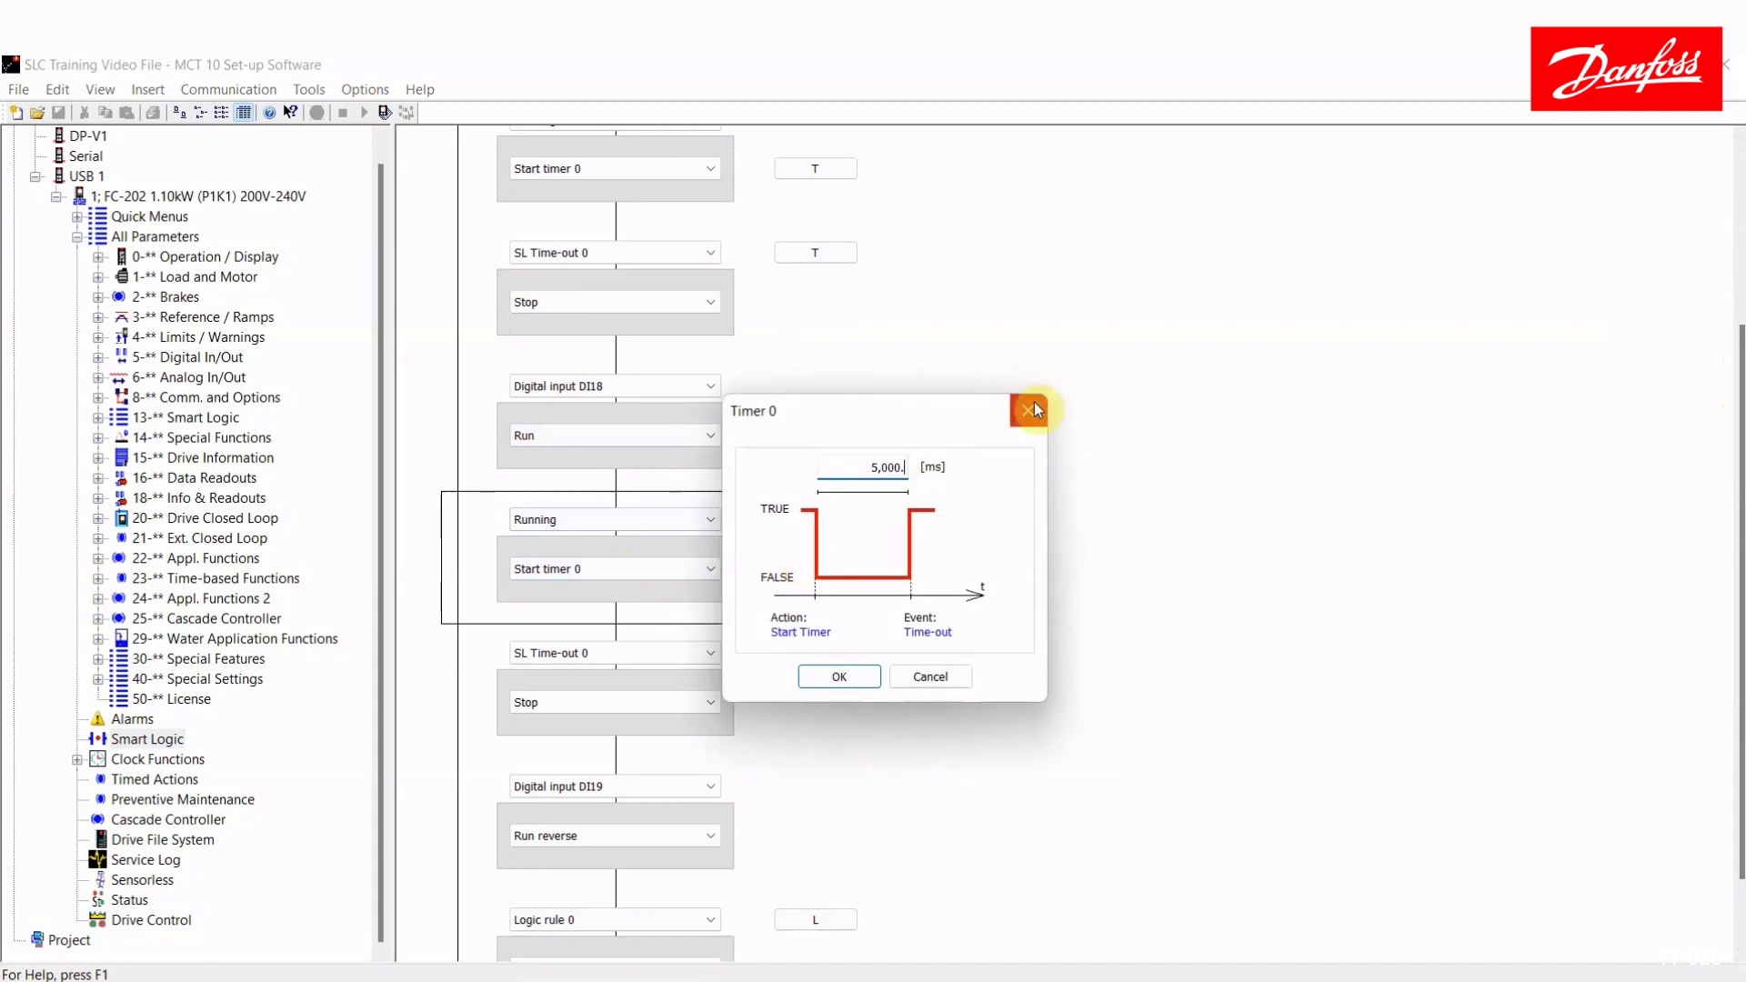
left_click(1034, 402)
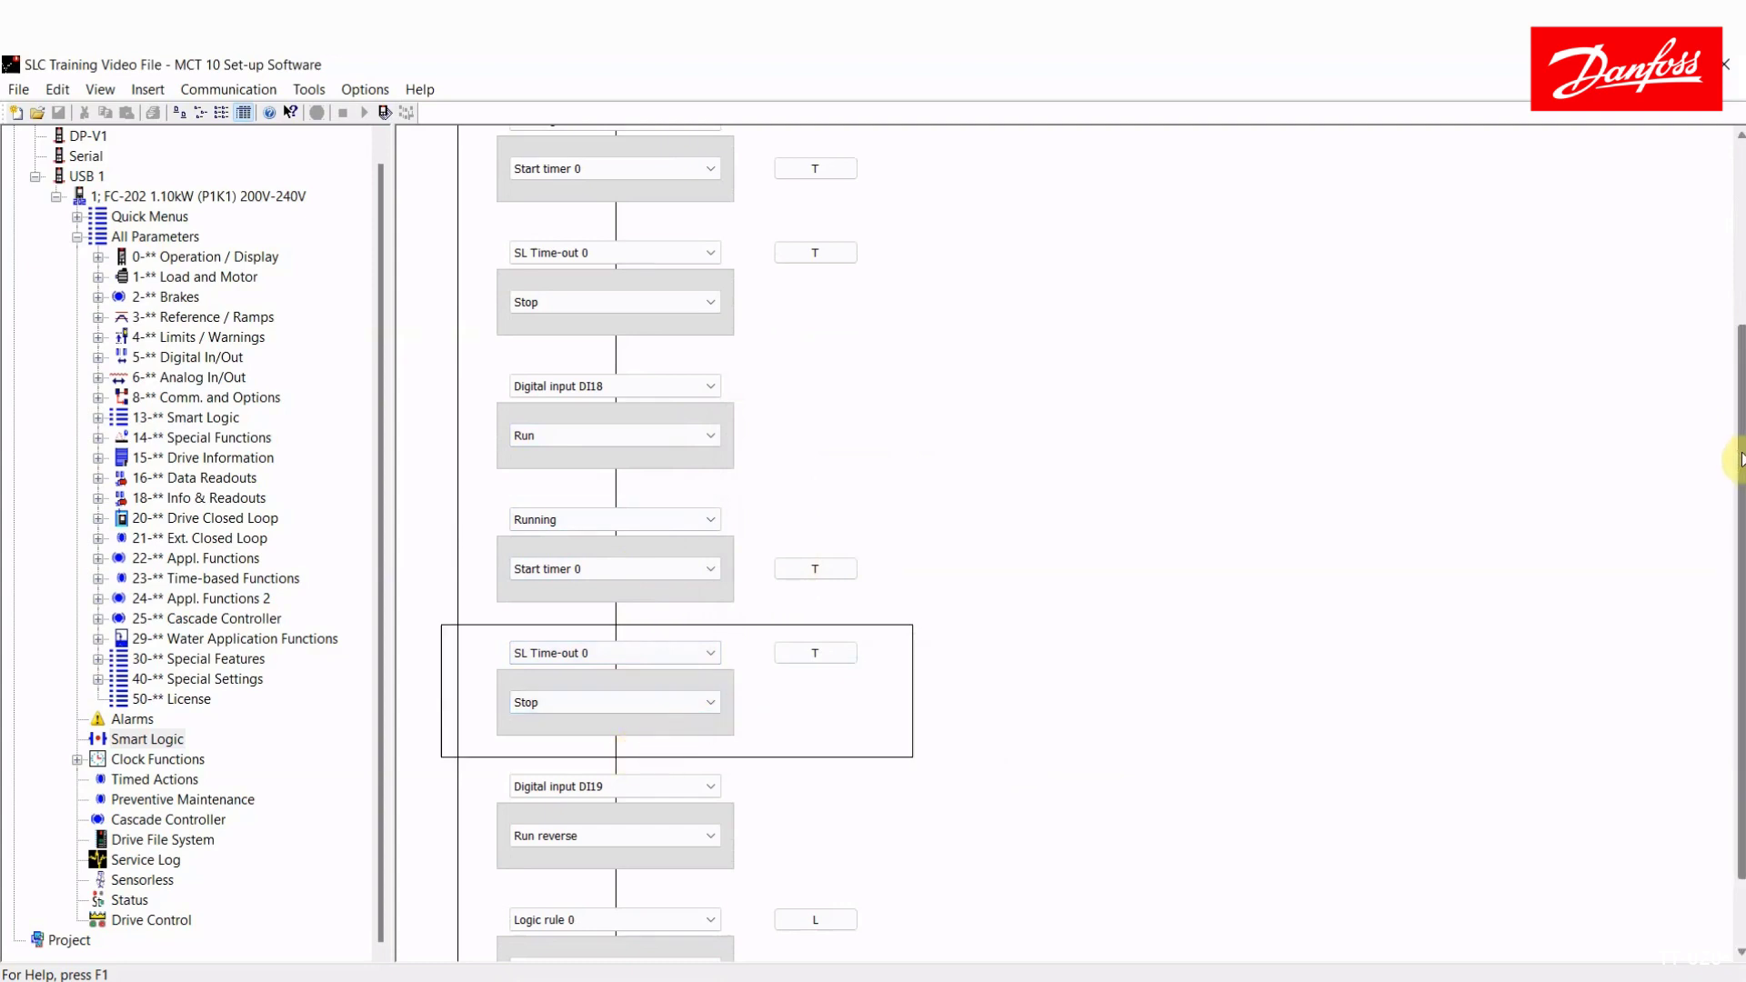
left_click_drag(1739, 455, 1739, 523)
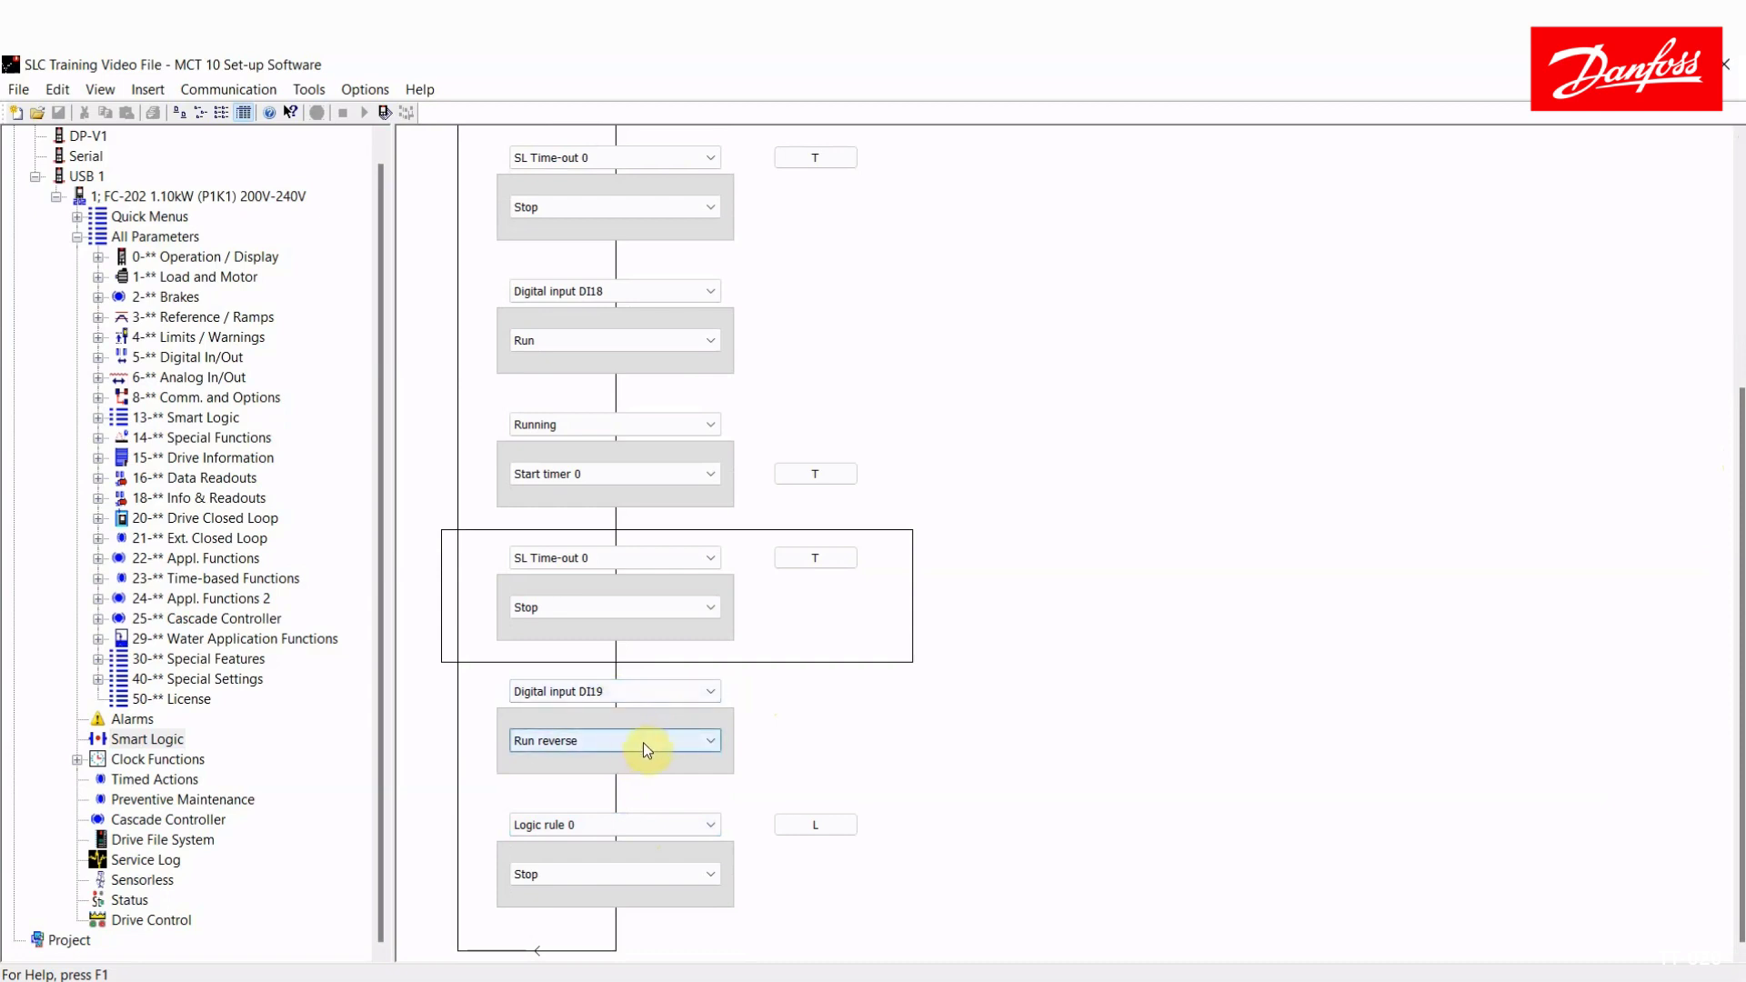
left_click(807, 827)
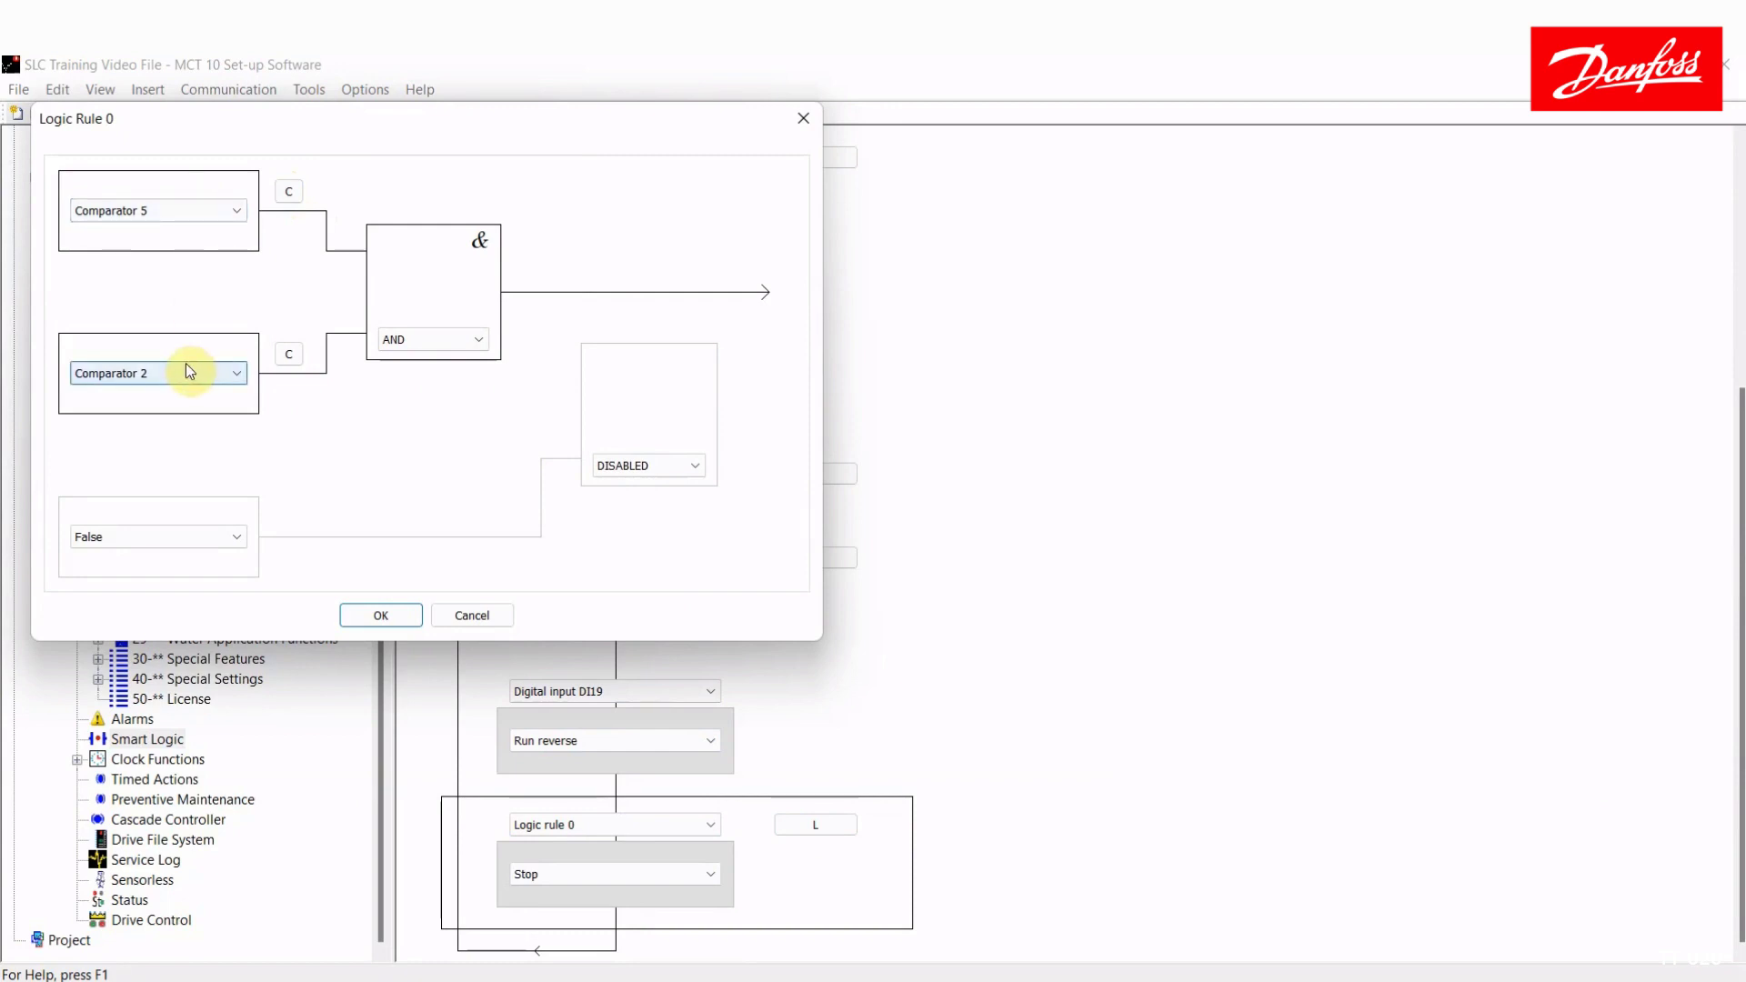
left_click(289, 191)
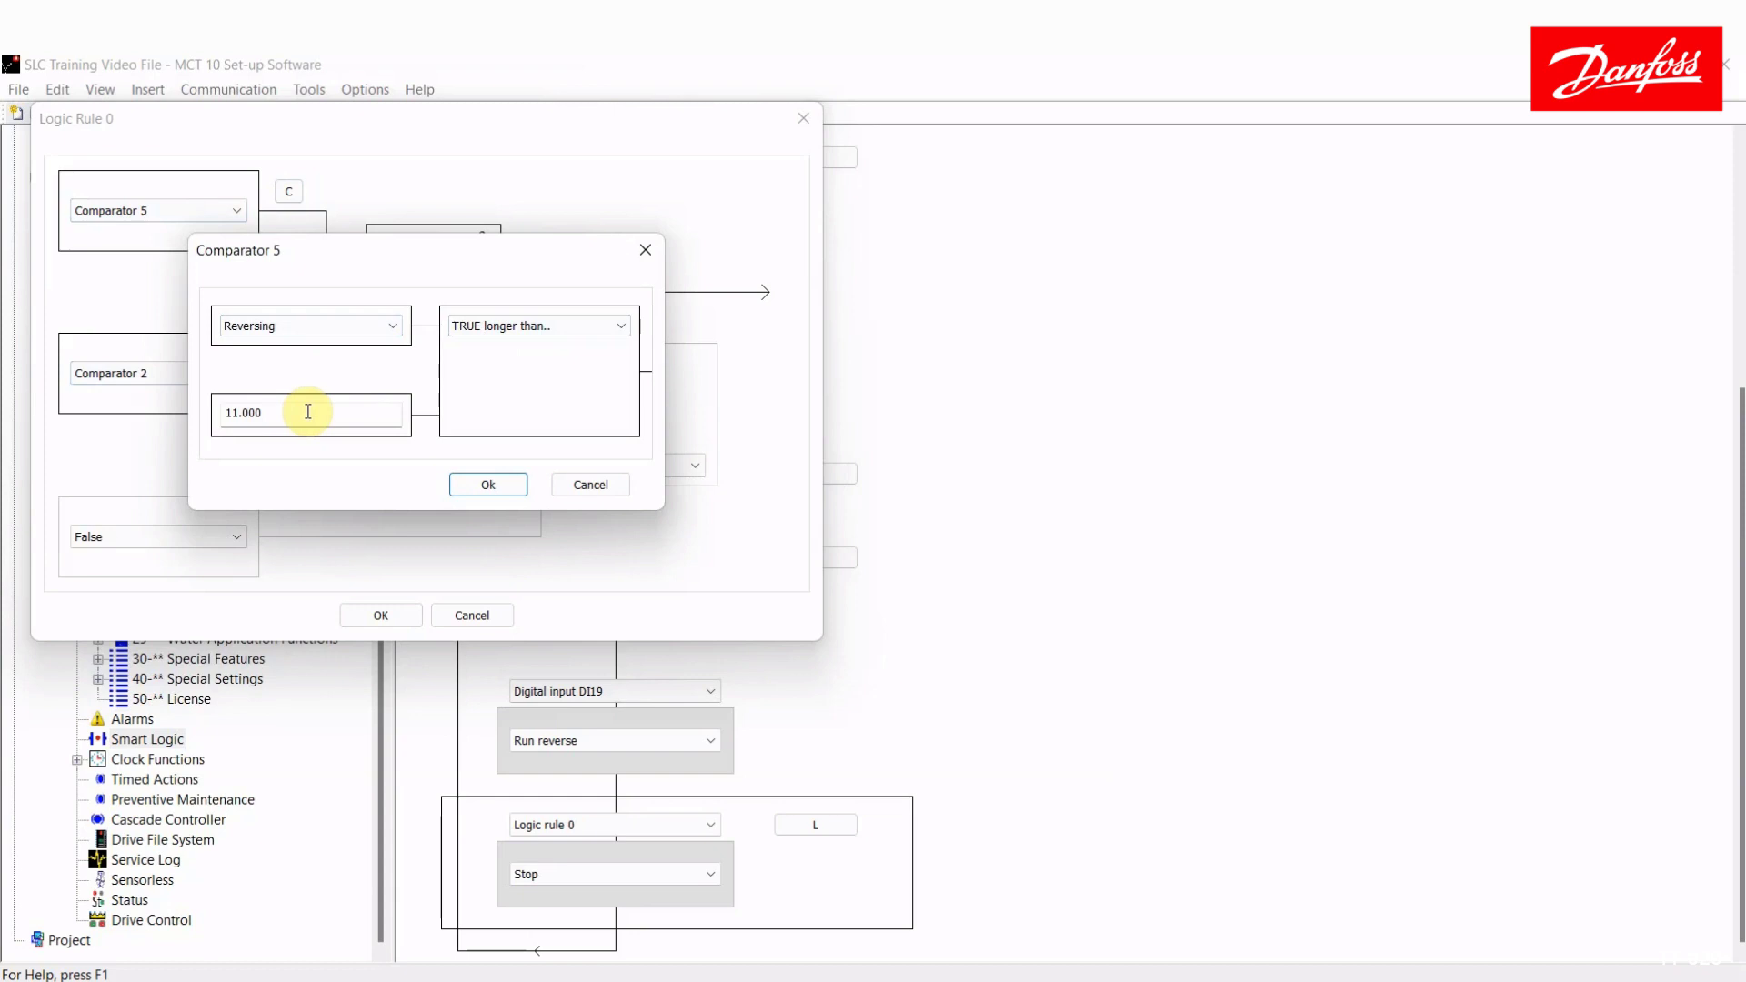
left_click(477, 483)
left_click(288, 355)
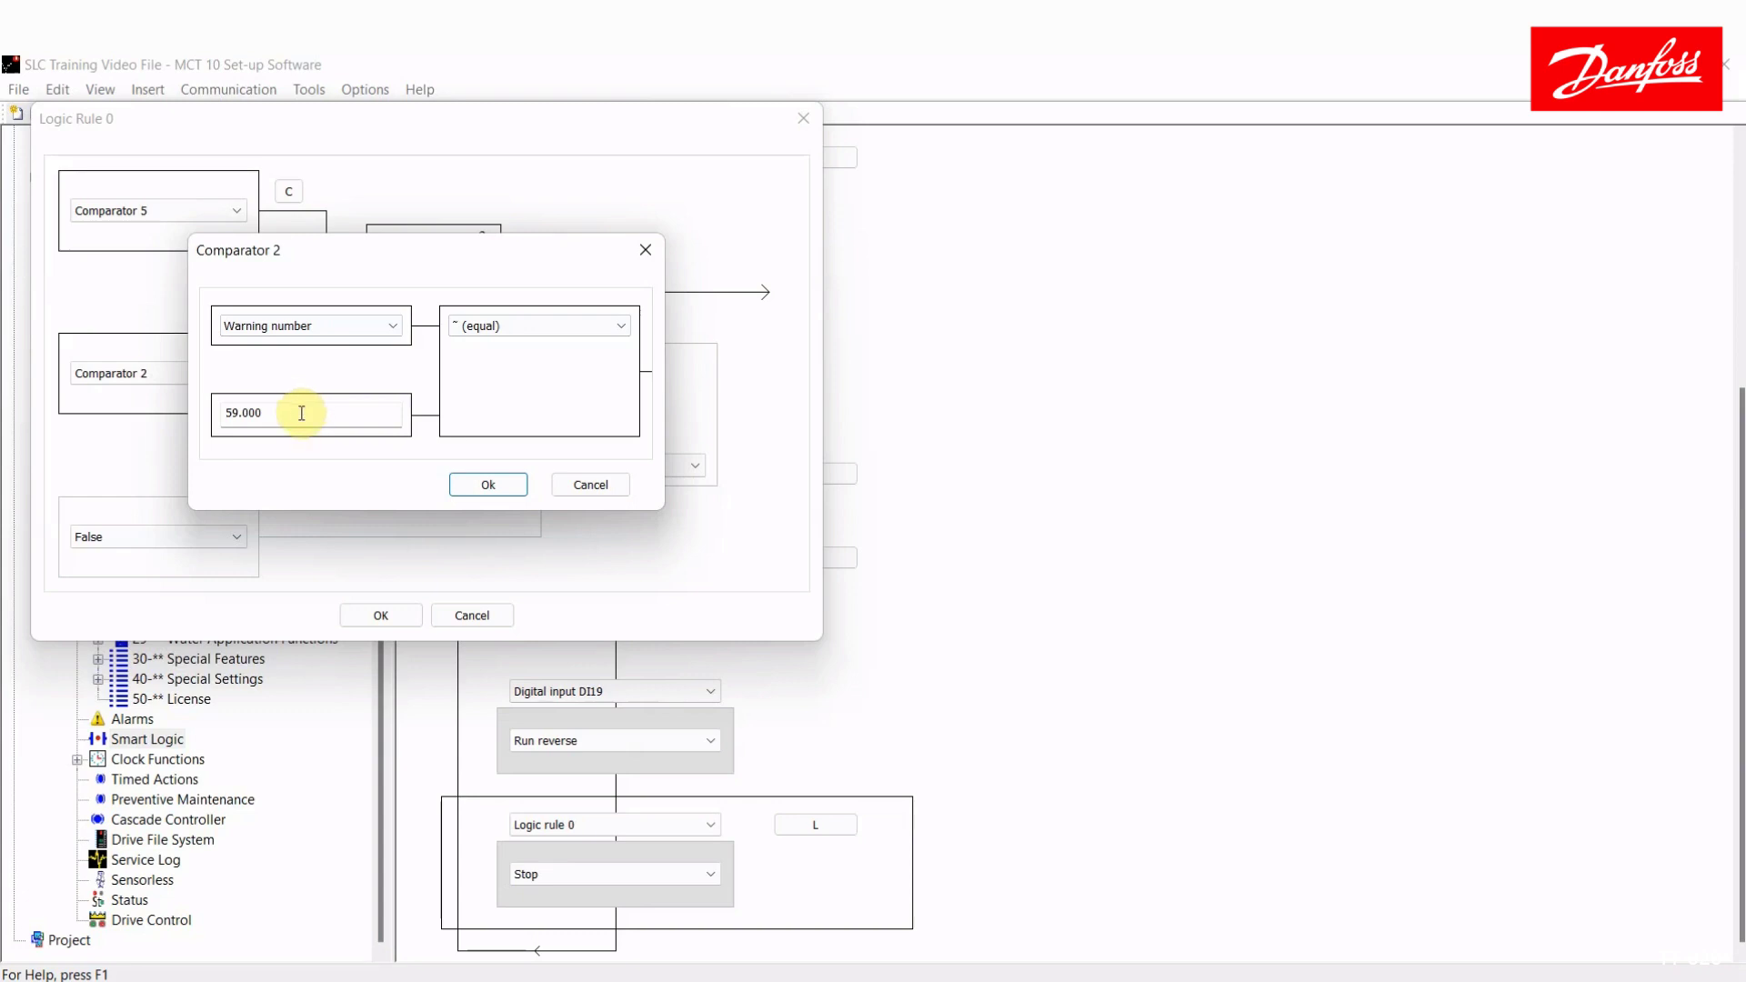
left_click(310, 329)
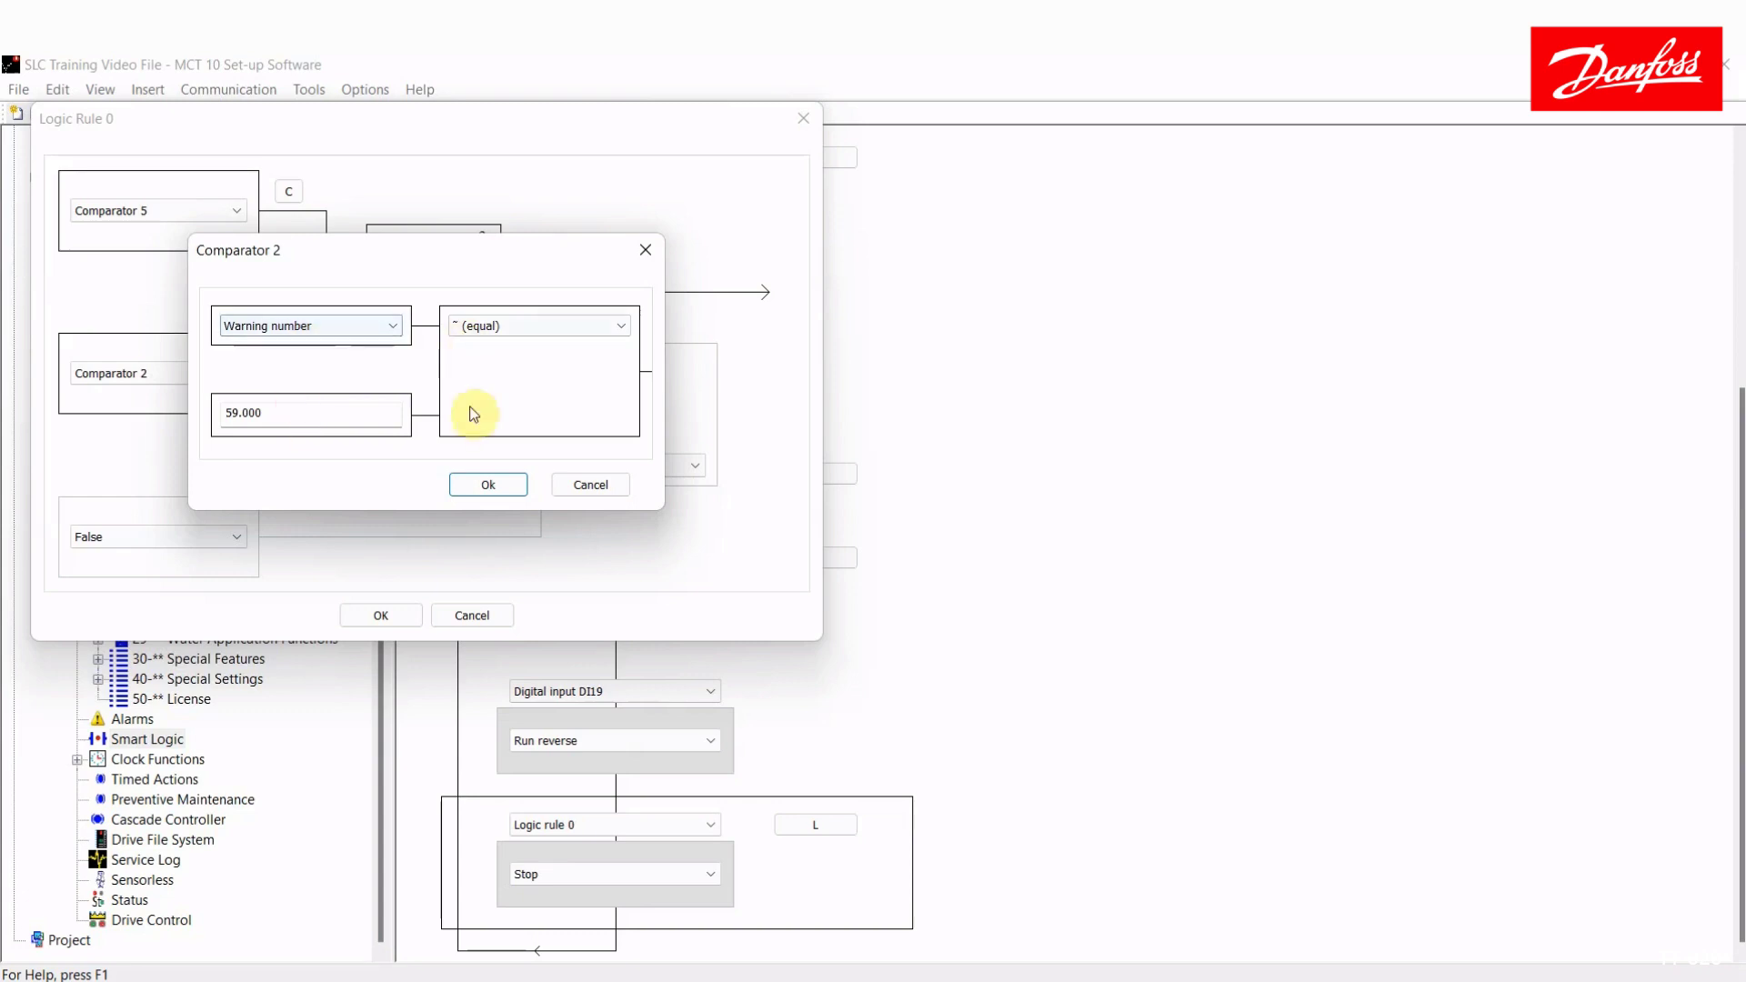
left_click(490, 484)
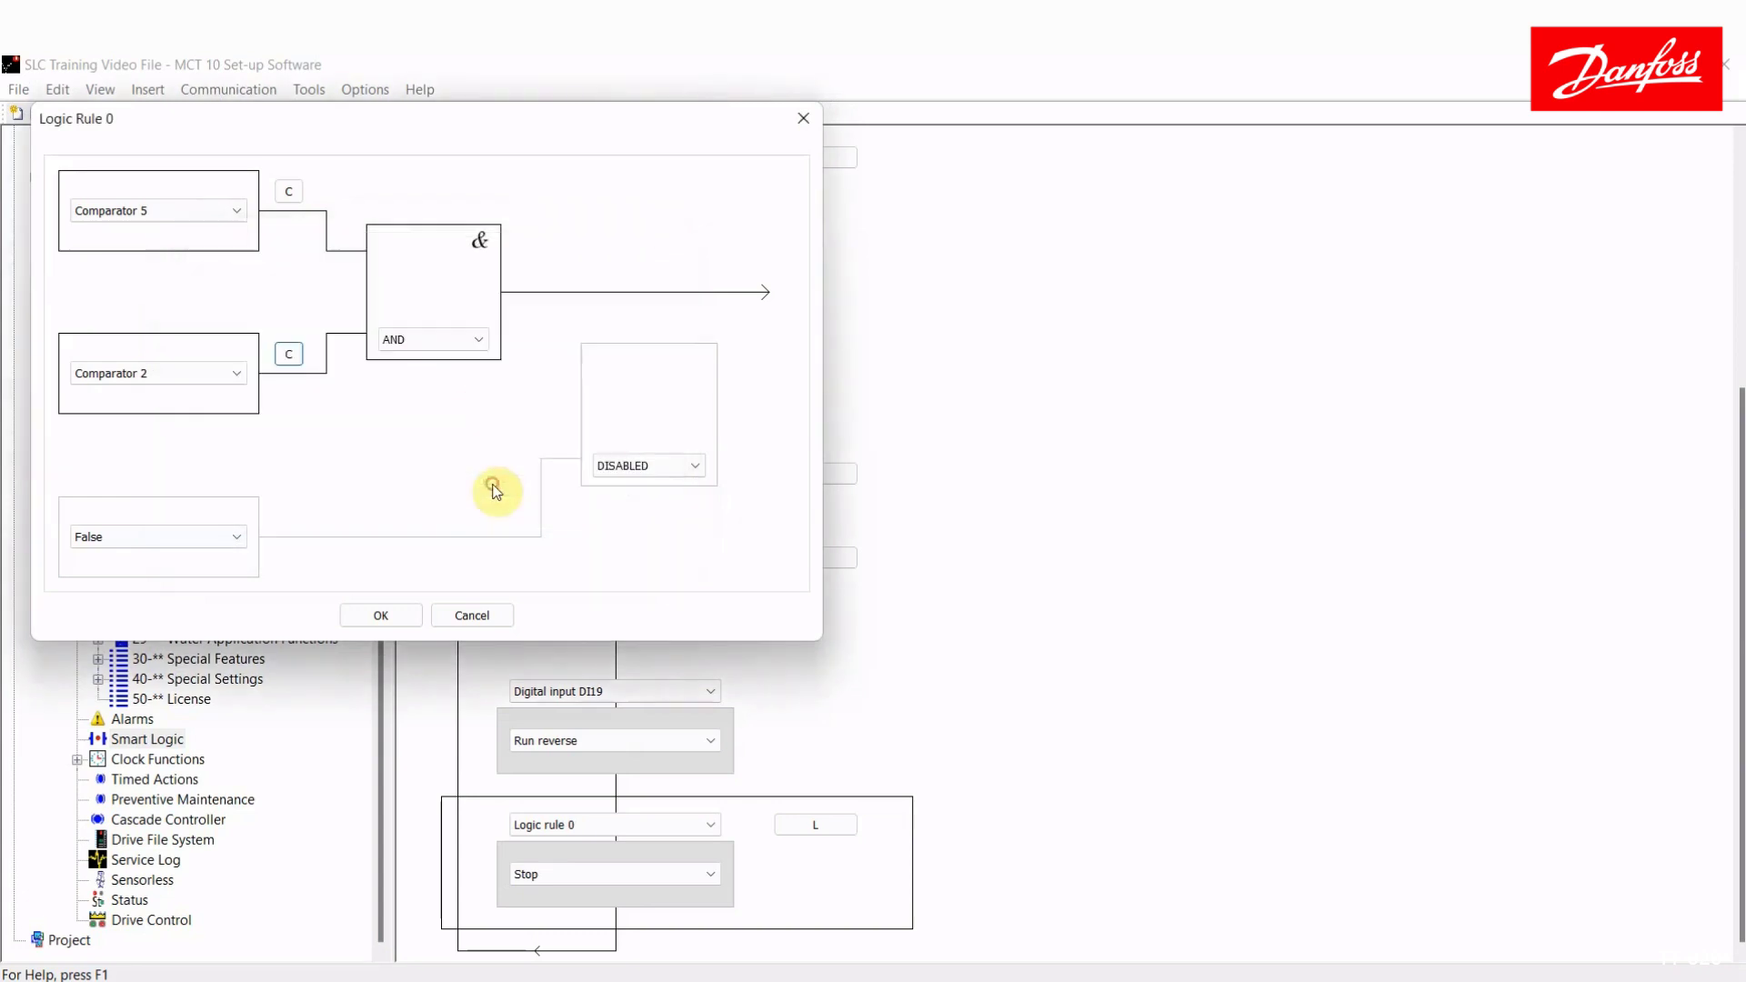
left_click(398, 616)
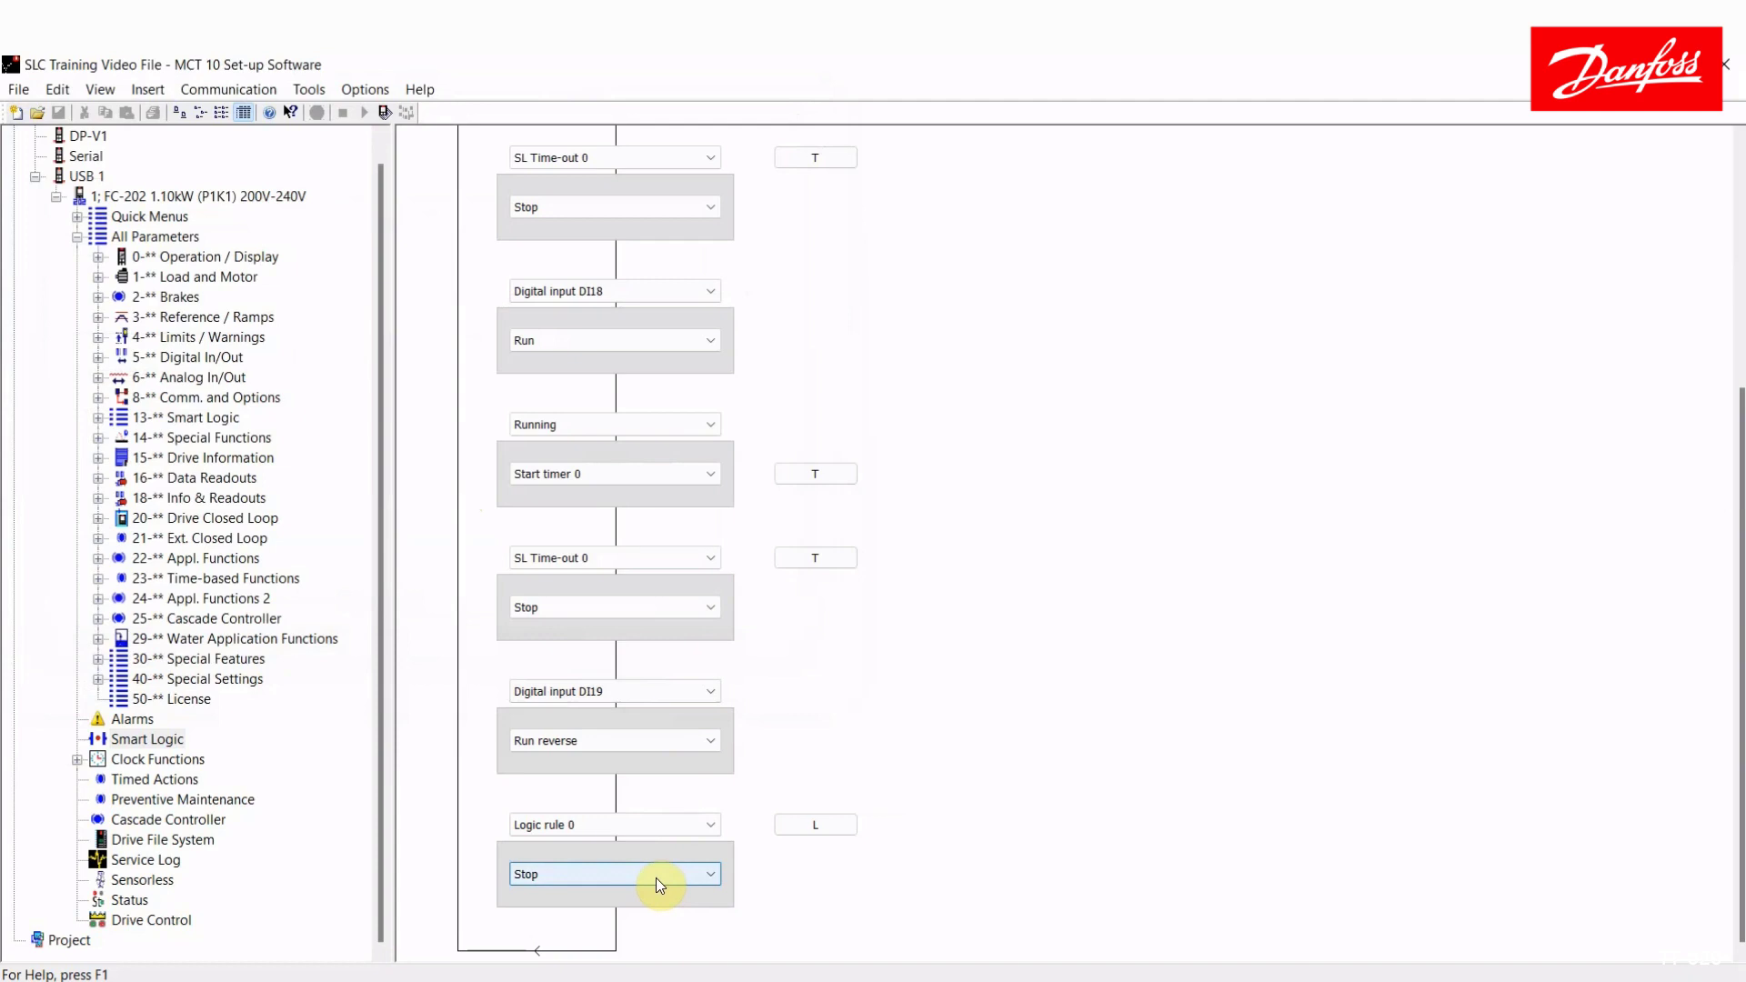
left_click(1739, 591)
left_click_drag(1740, 591, 1719, 300)
left_click(644, 219)
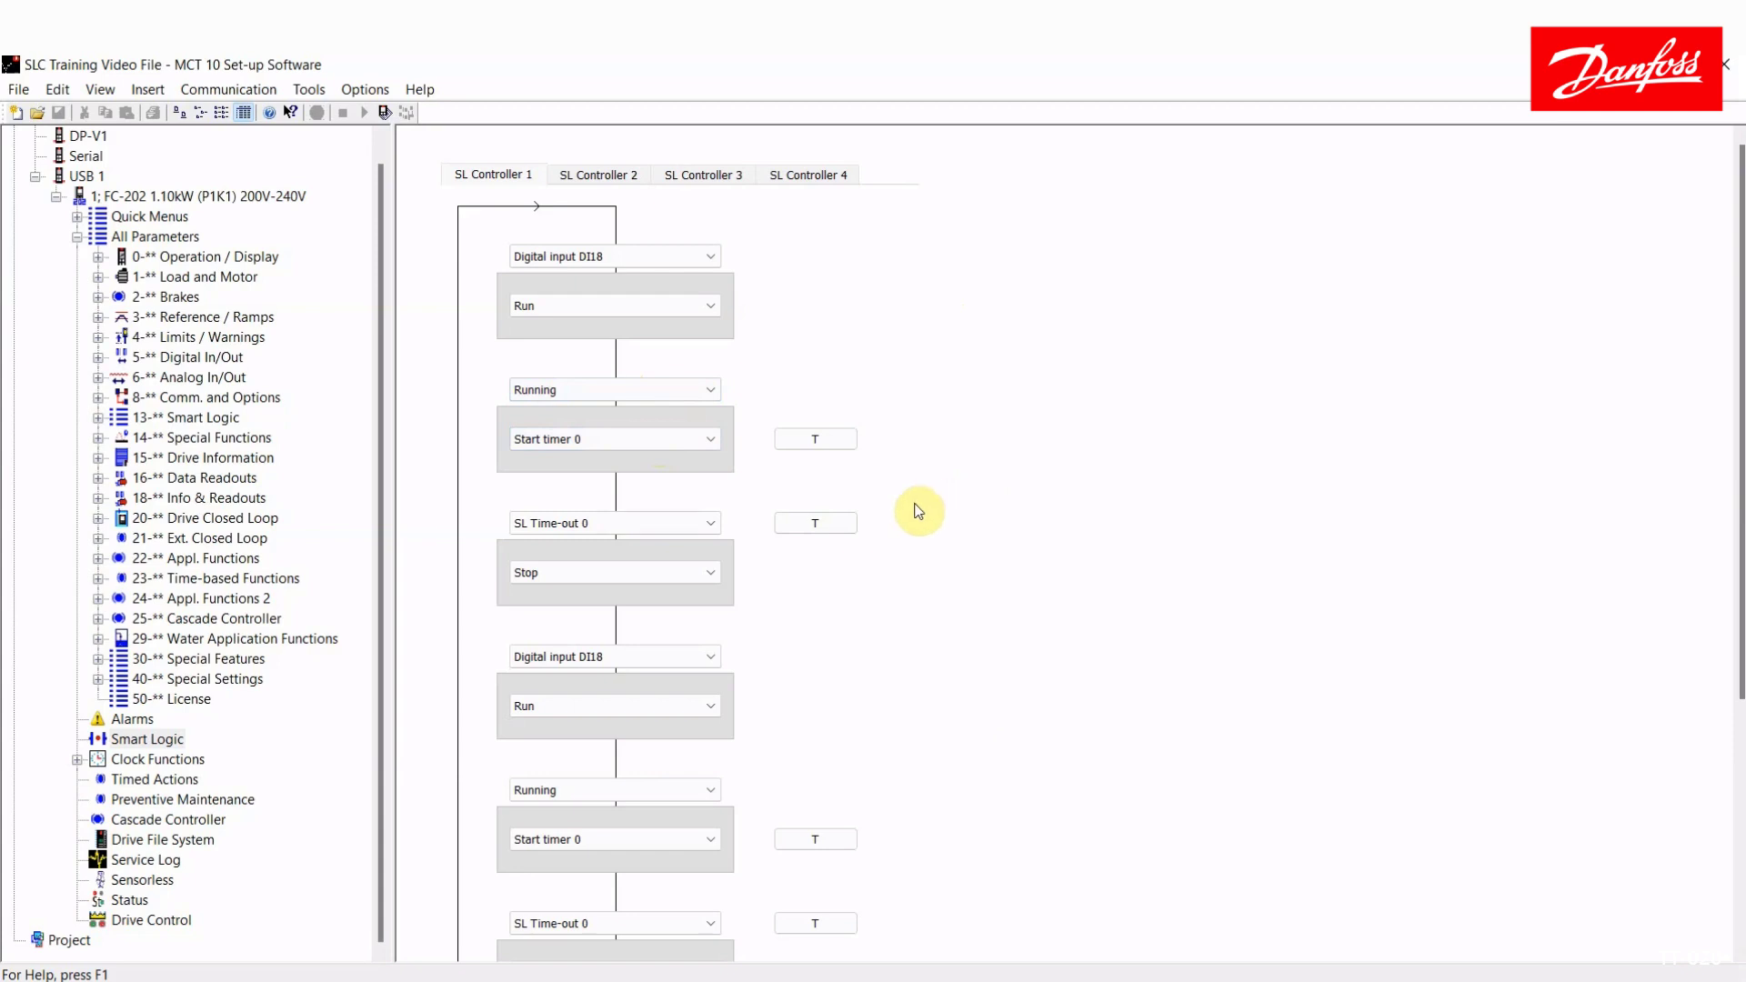
Step: In SLC Settings, preview Left Key for Start Event 1301.1 but keep [39] Start command
left_click(98, 419)
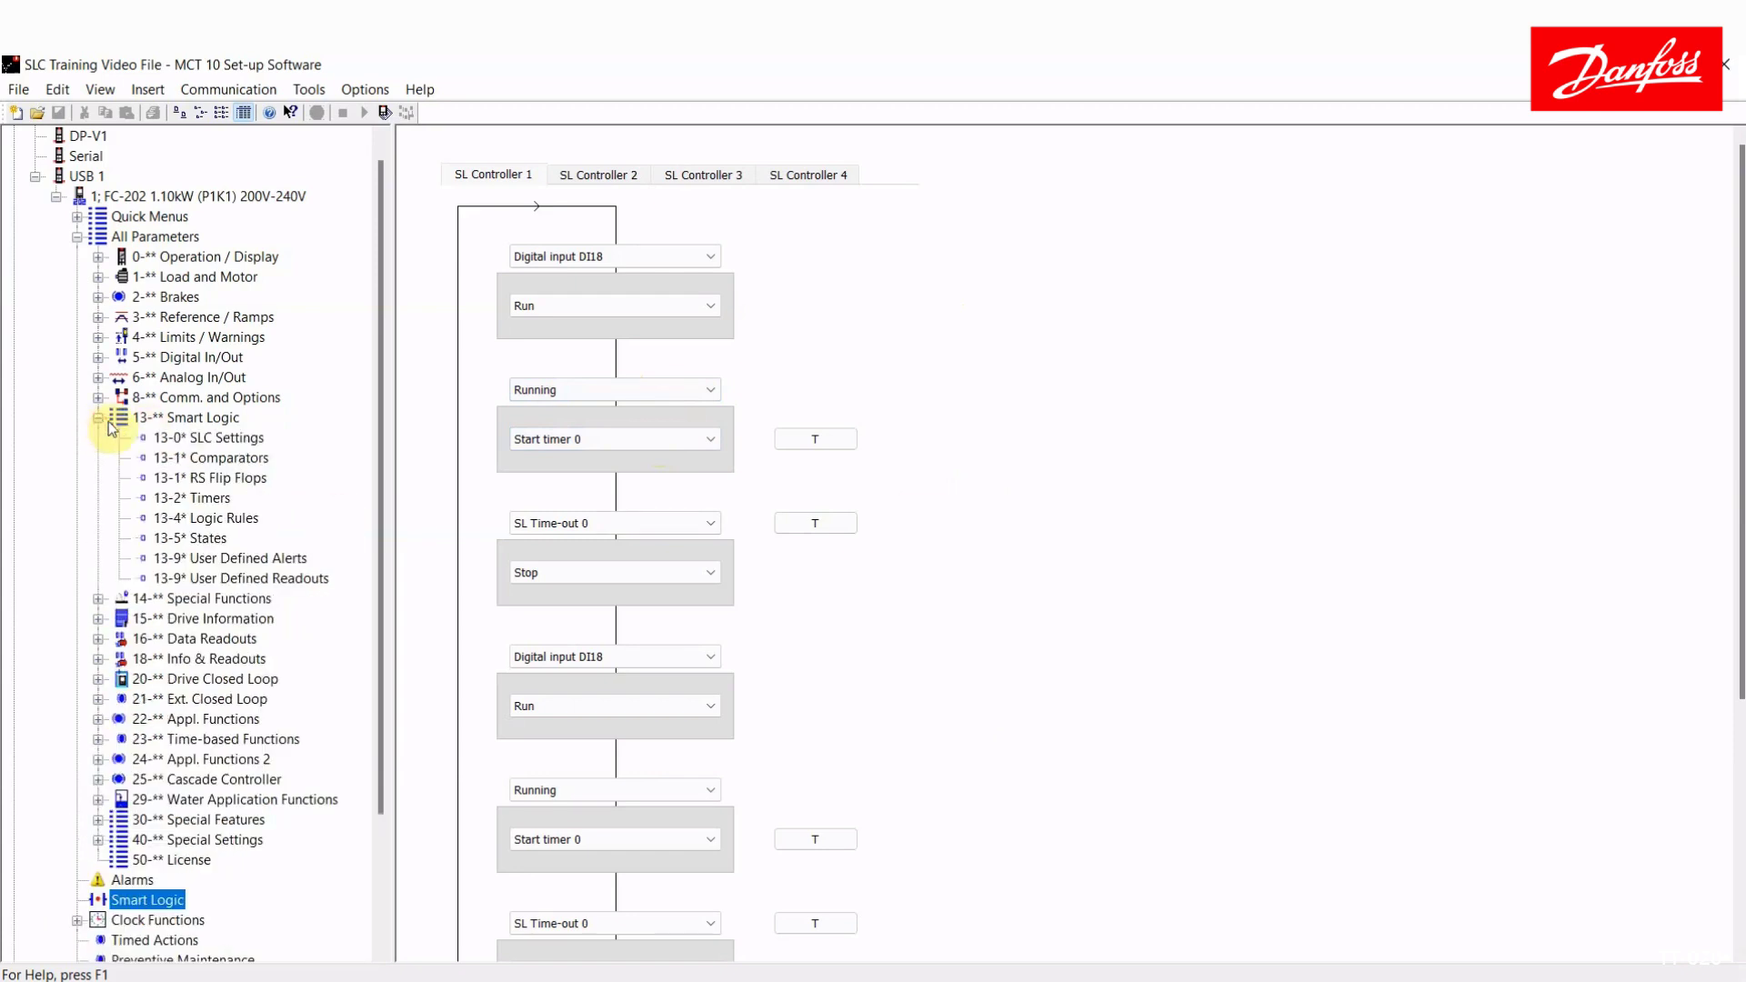
left_click(200, 442)
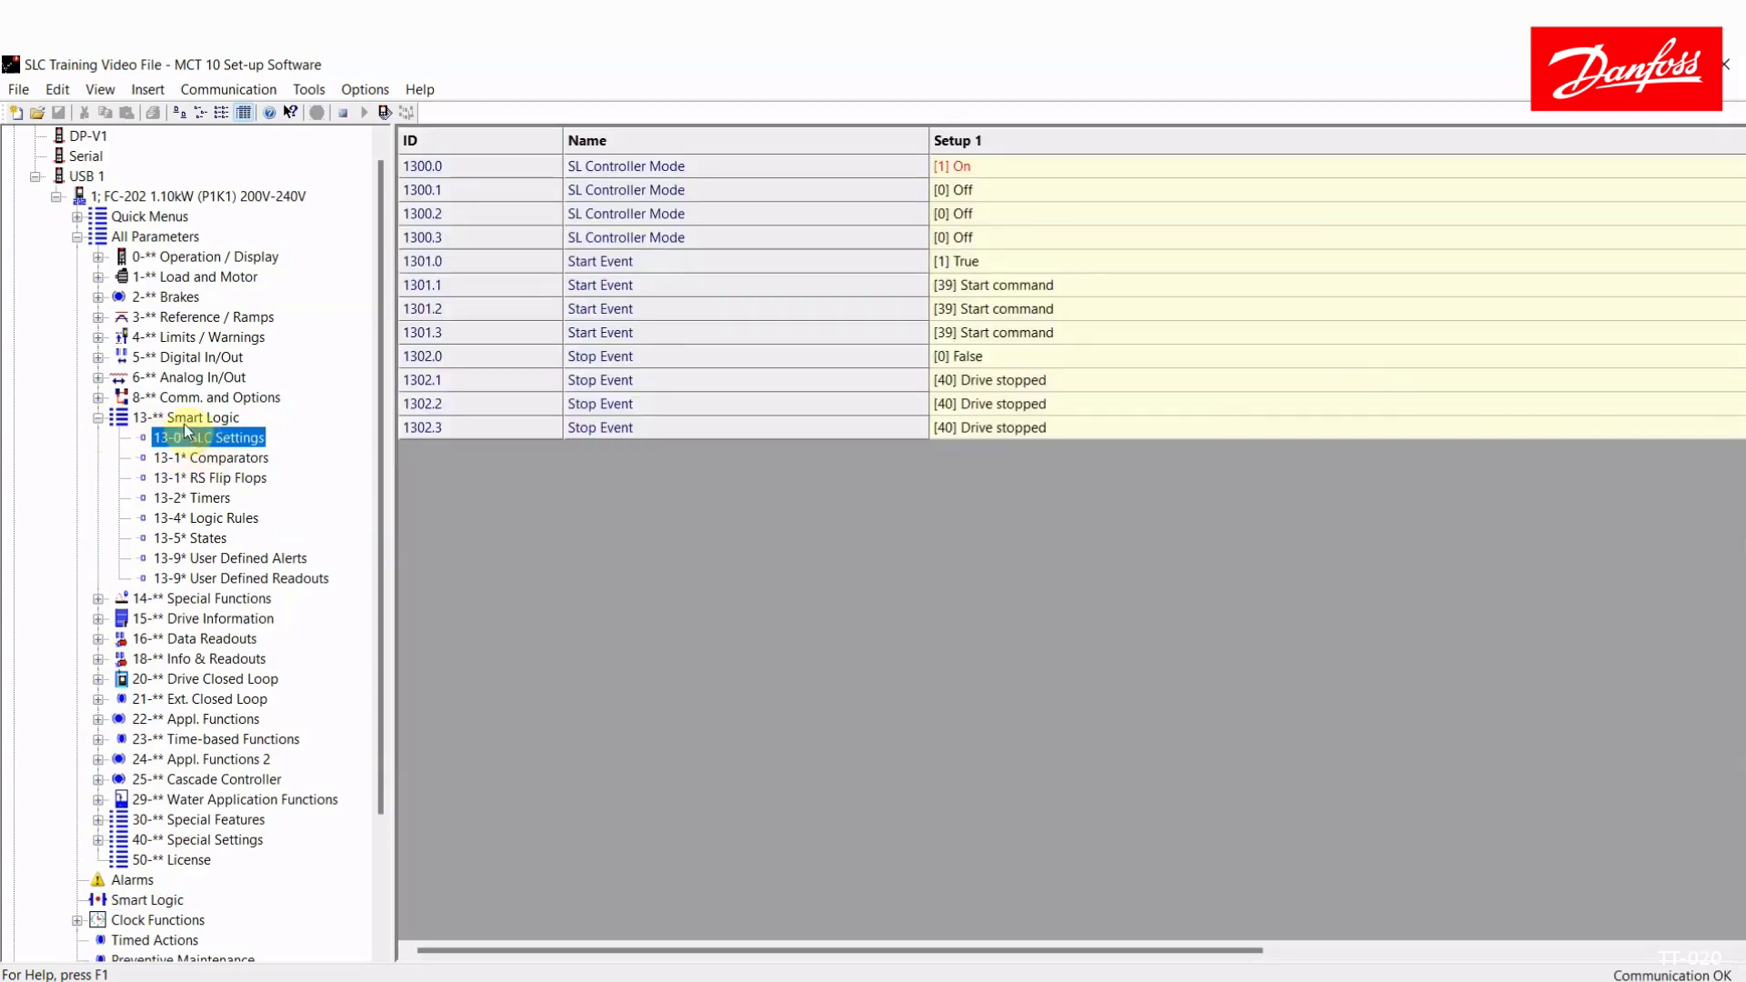
left_click(1006, 286)
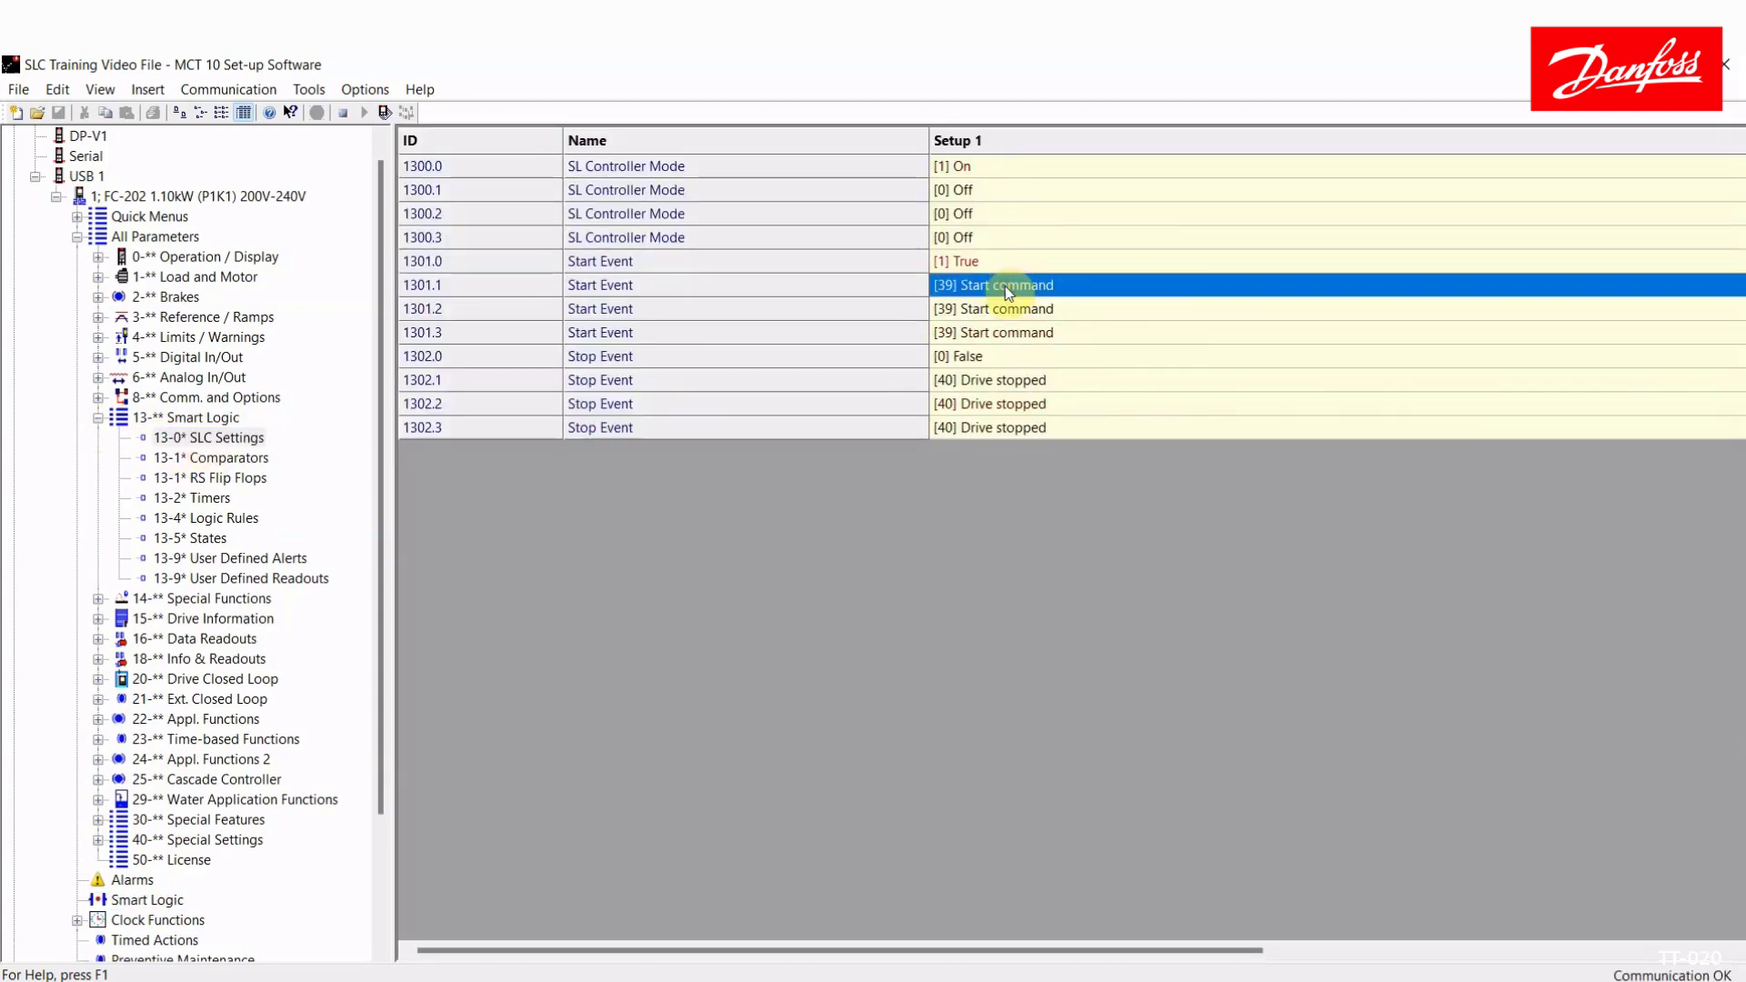
double_click(1006, 286)
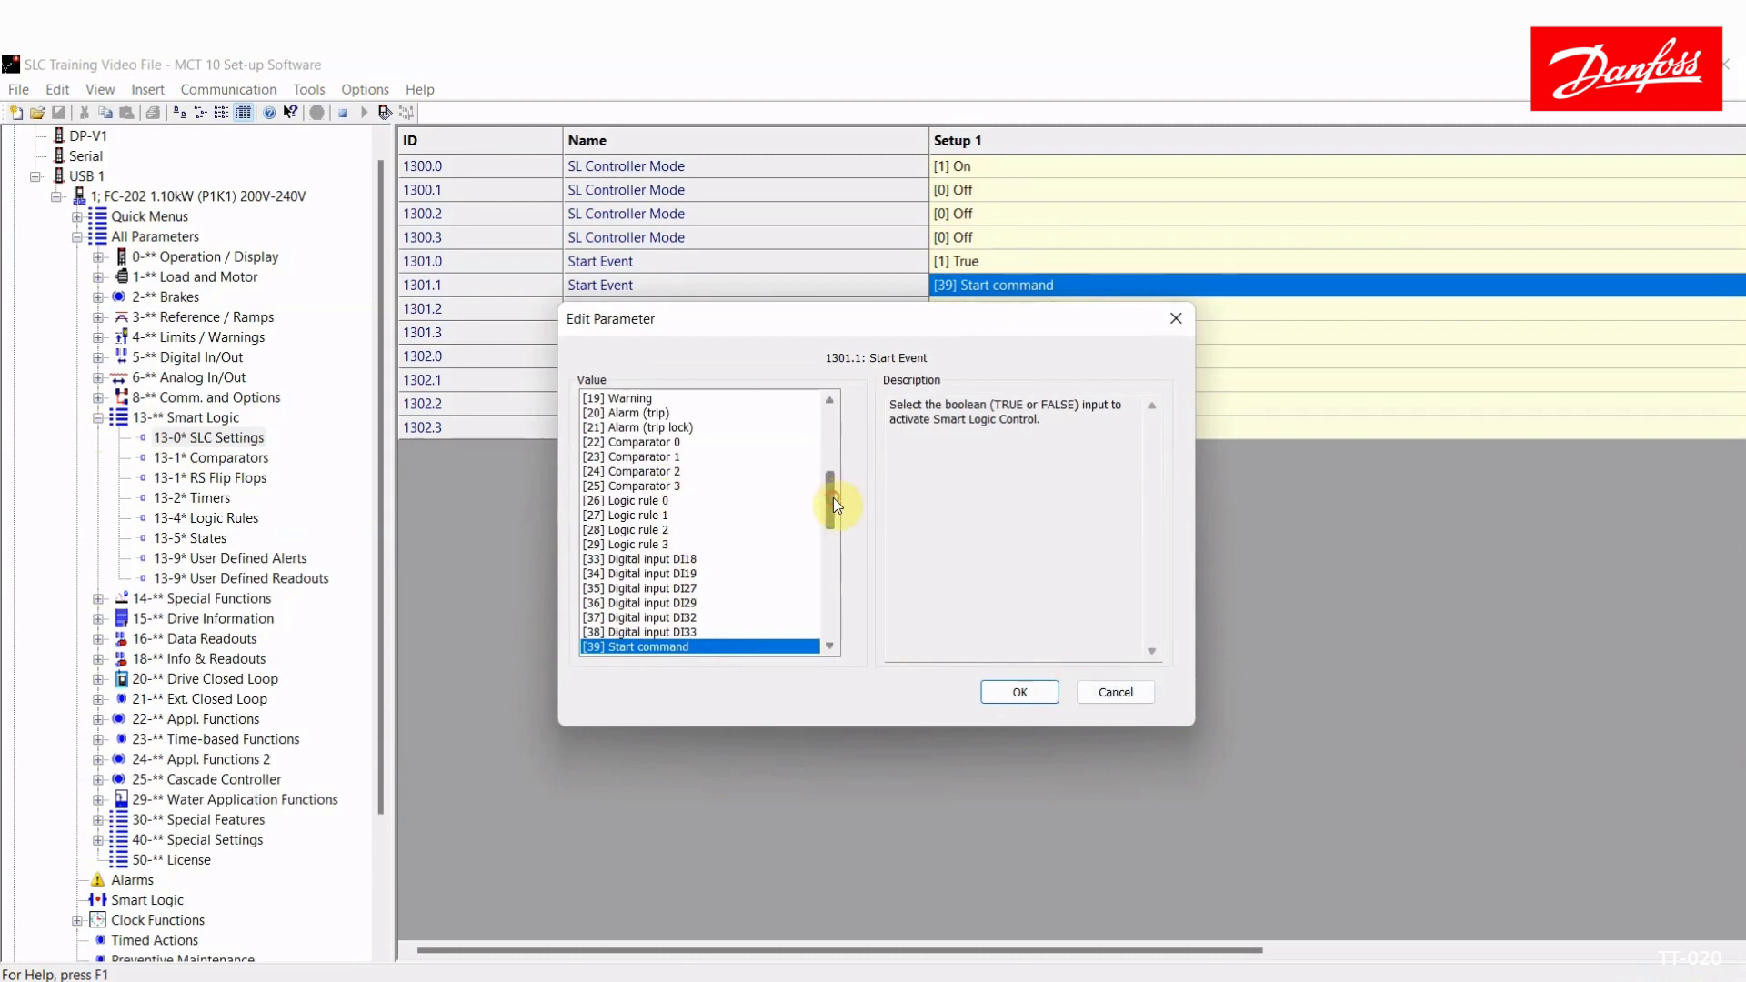
left_click_drag(833, 498, 838, 539)
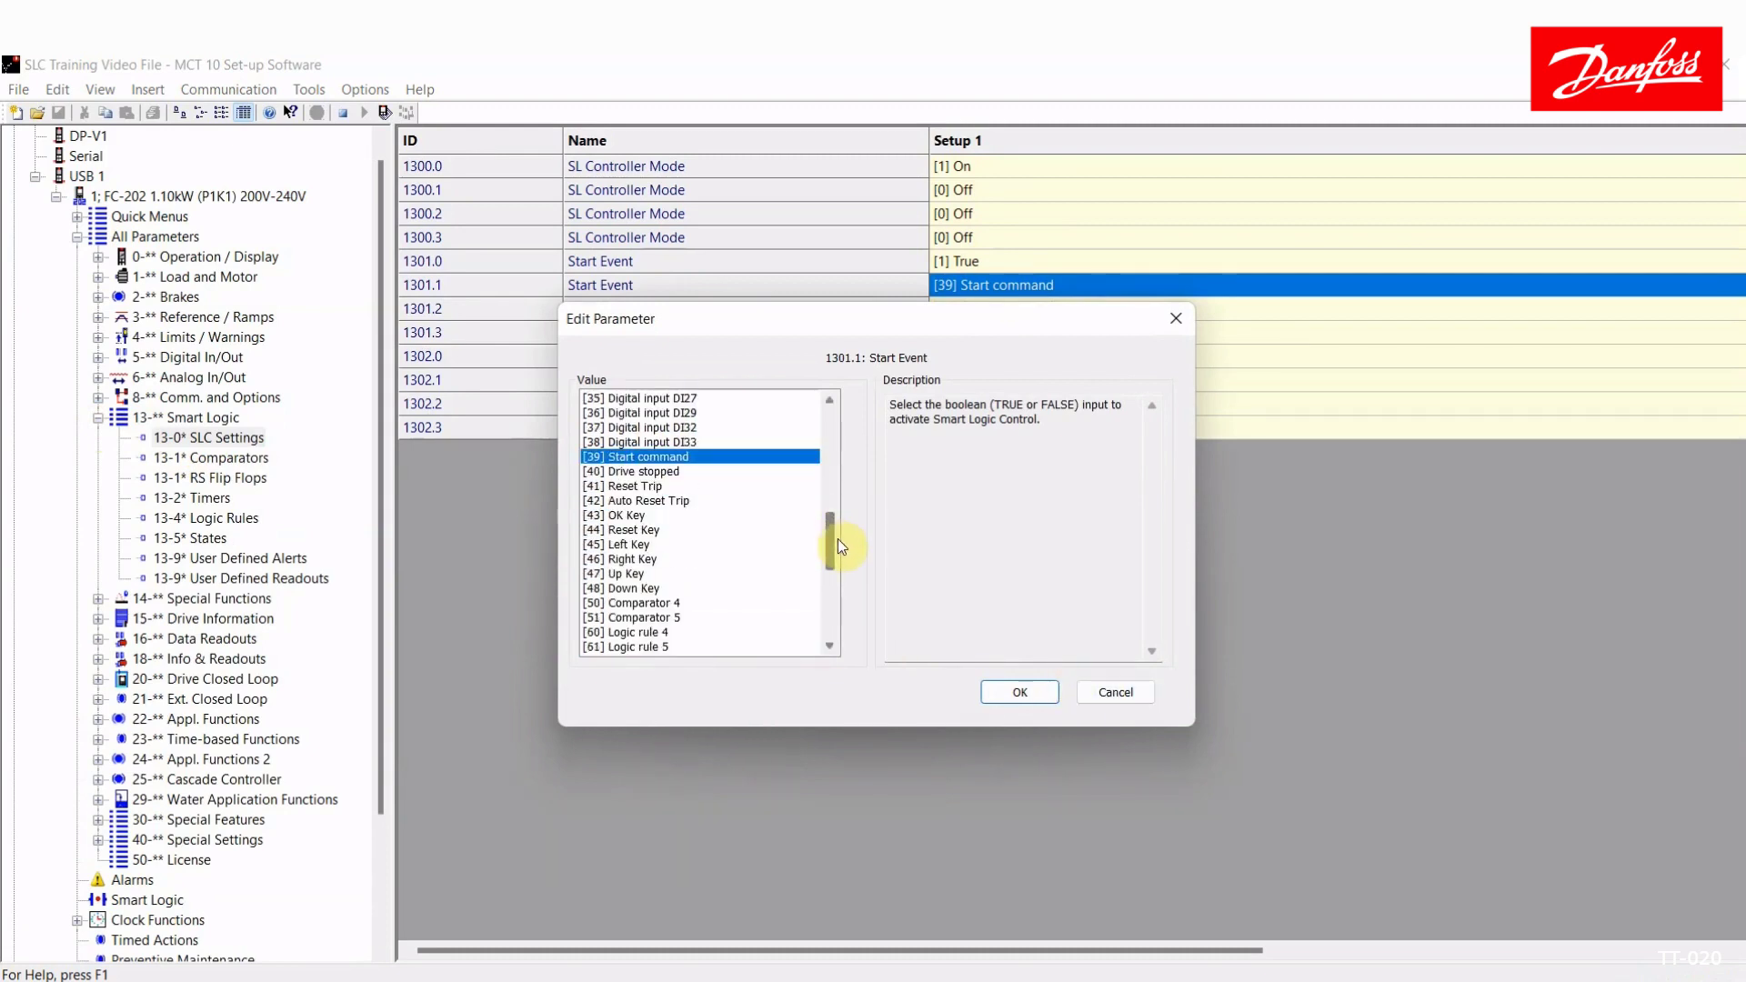
left_click(656, 544)
left_click(1116, 692)
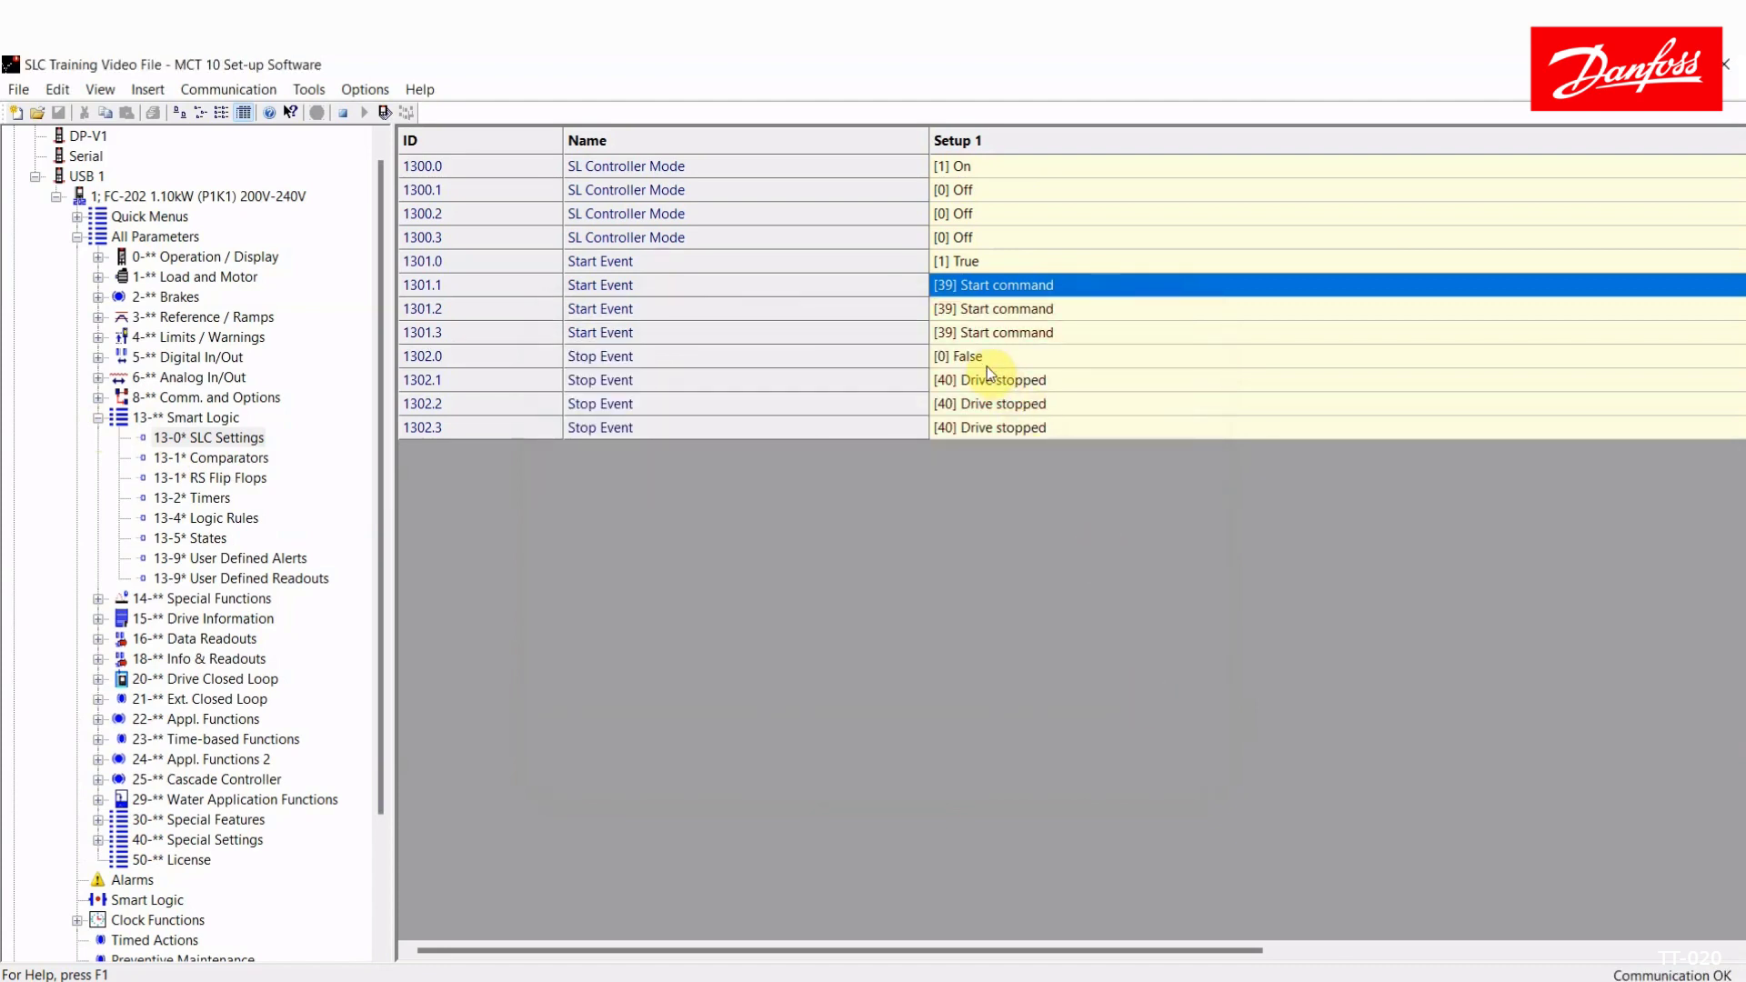